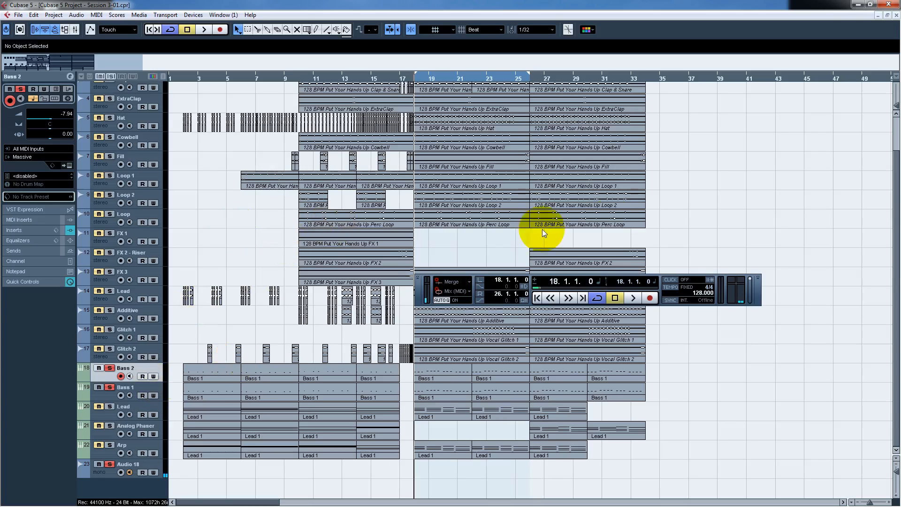
Solo the Bass audio track instead of the Bass 2 and Bass 1 instrument tracks and start playback.
scroll(890, 141, "up", 3)
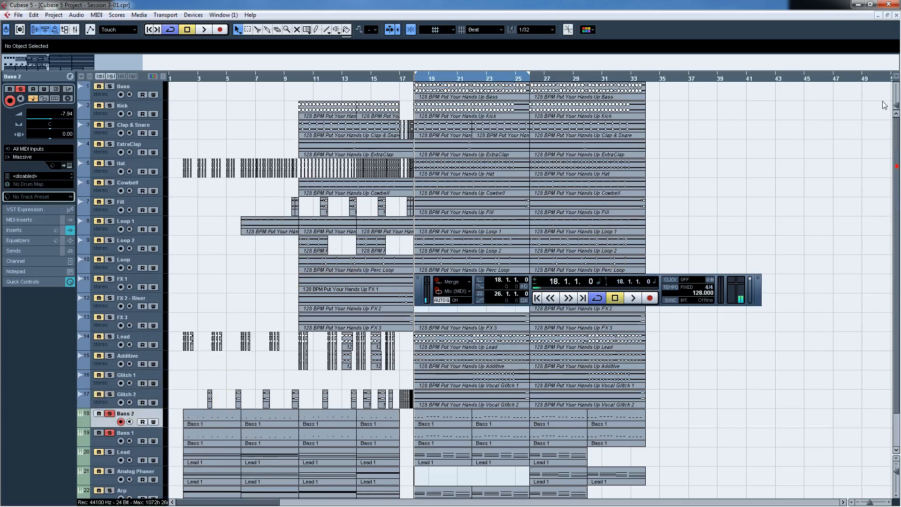
left_click(109, 87)
scroll(886, 229, "down", 3)
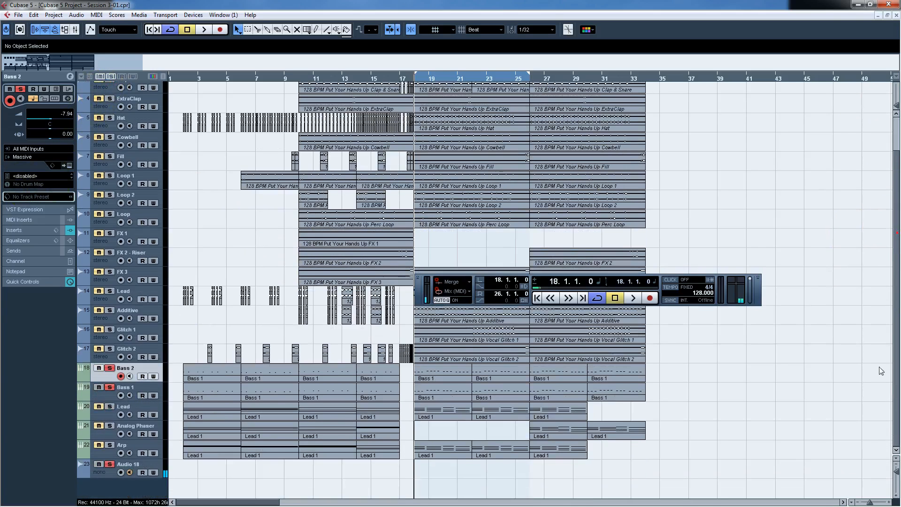
left_click(109, 368)
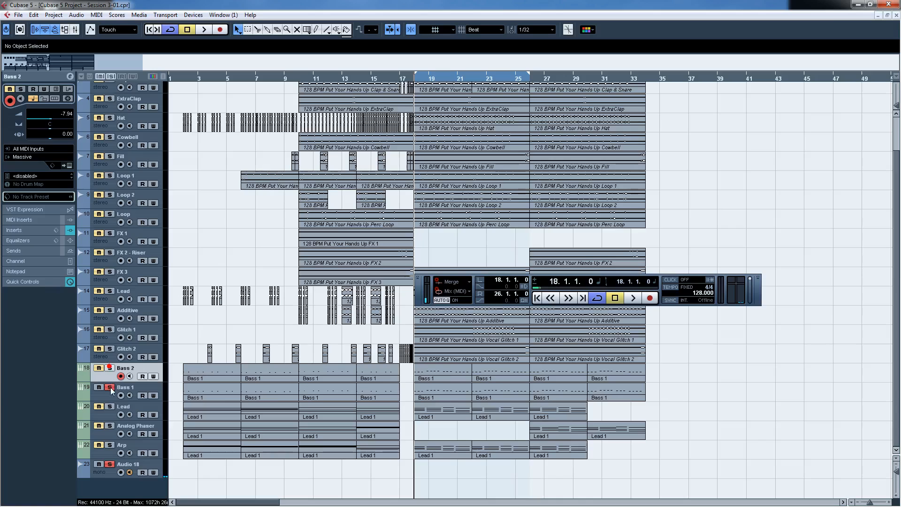
key("space")
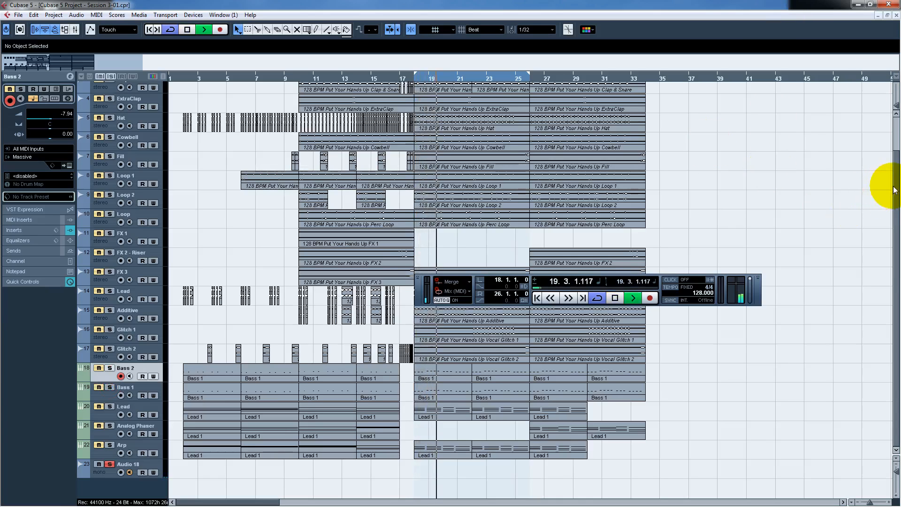
scroll(886, 187, "up", 3)
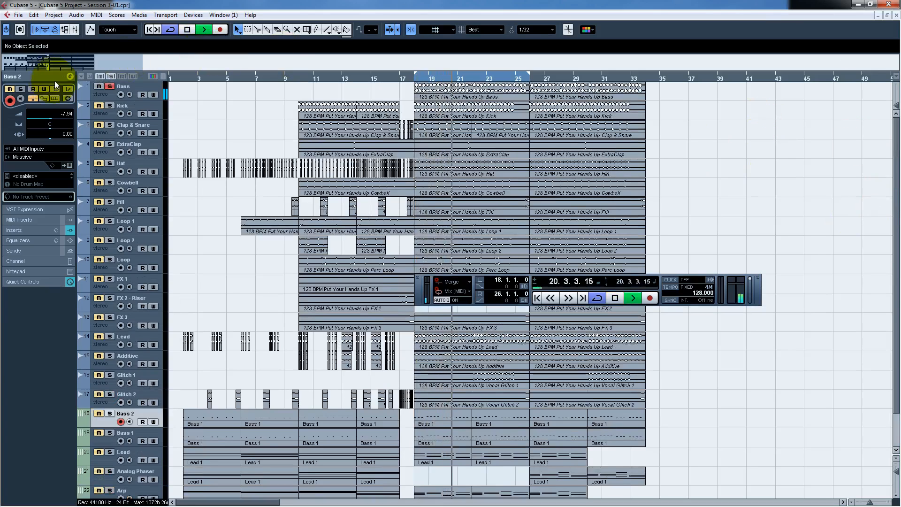
Open the channel settings and switch them from Bass 2 to the Bass audio channel.
left_click(72, 75)
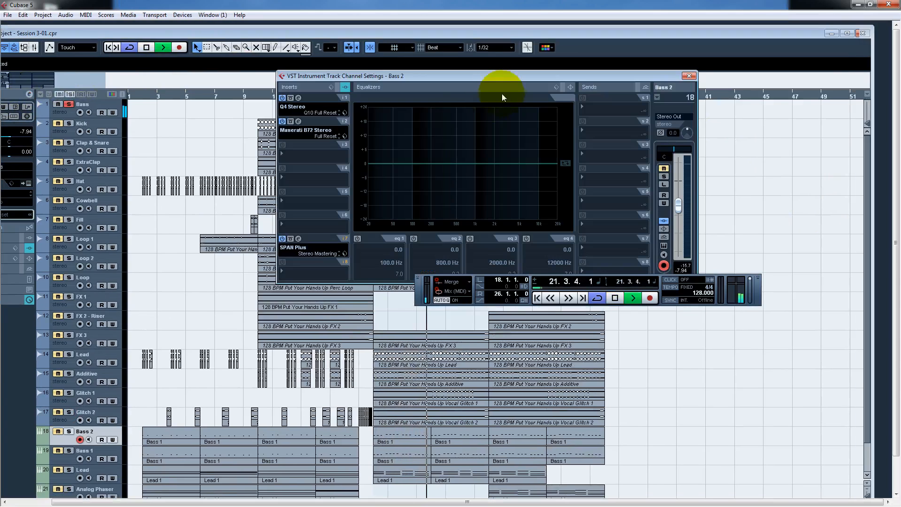
left_click_drag(509, 78, 544, 52)
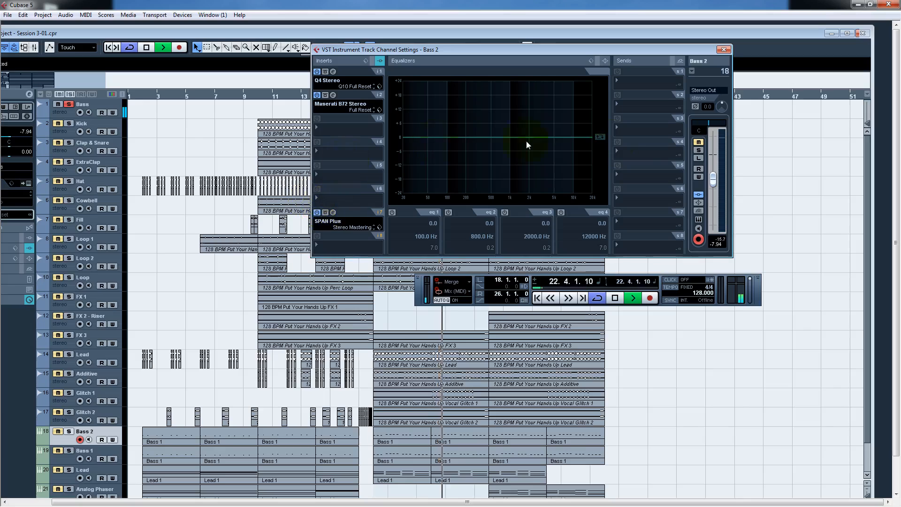
left_click(693, 72)
left_click(650, 74)
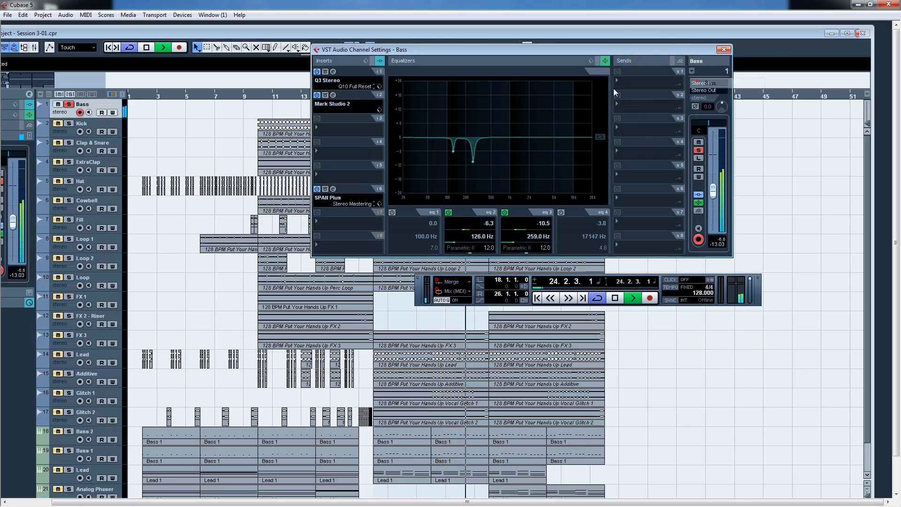
Open the Mark Studio 2 insert on the Bass channel and toggle its bypass to compare the sound.
left_click(334, 95)
left_click_drag(457, 103, 515, 69)
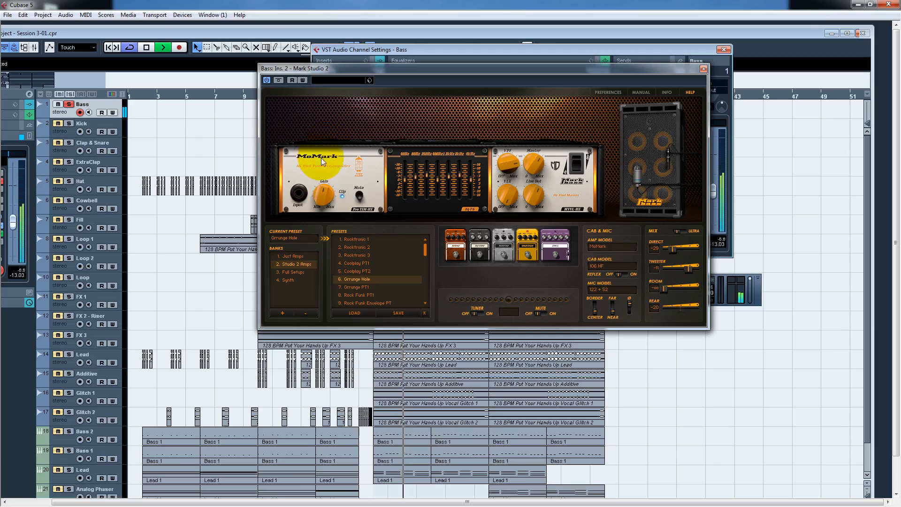
left_click(279, 81)
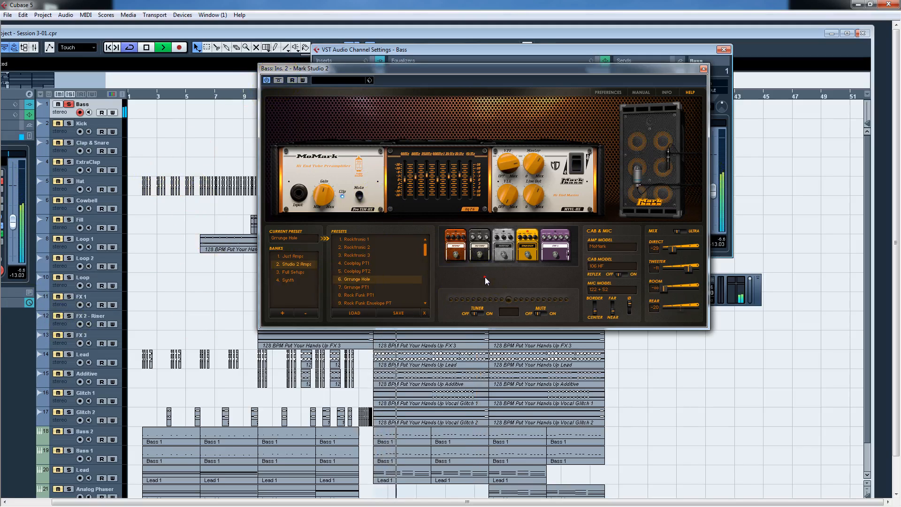
Check the Compressor pedal's ratio, attack and release in Mark Studio 2, and toggle the pedal off and on to compare.
left_click(507, 243)
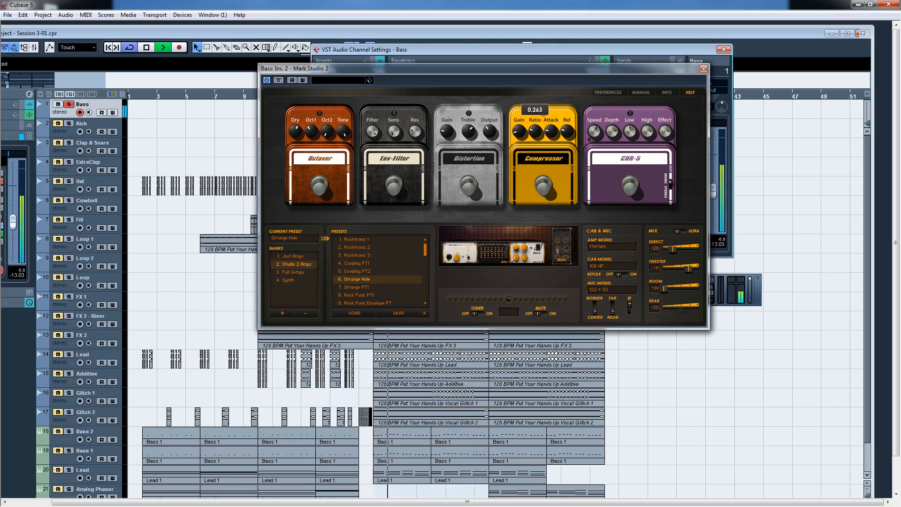
left_click(549, 132)
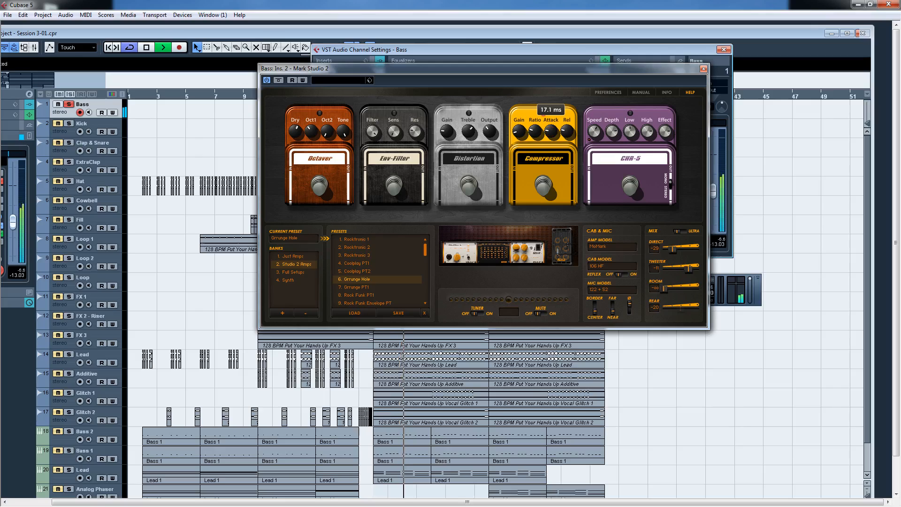
left_click(564, 132)
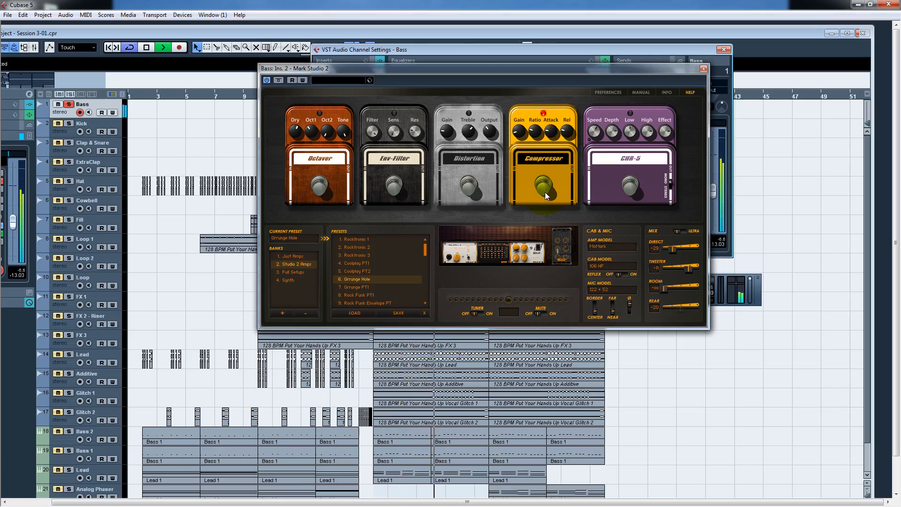
left_click(545, 189)
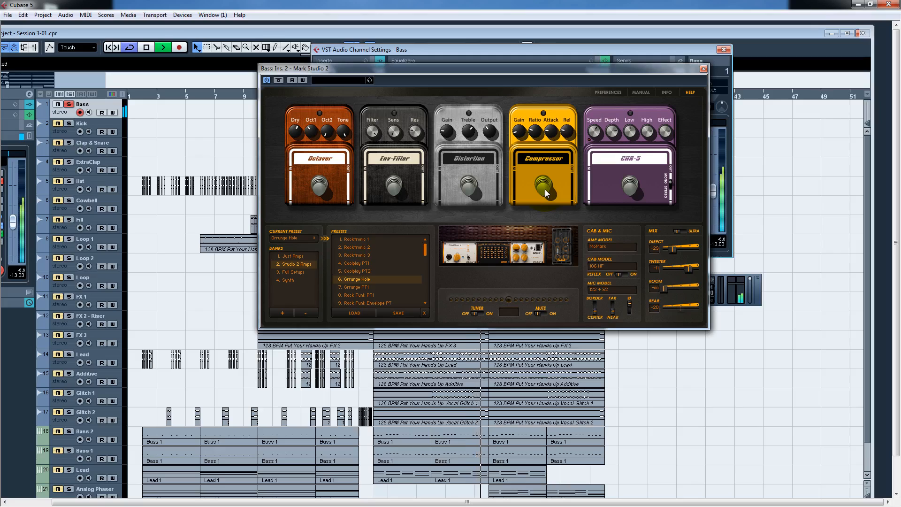
left_click(545, 190)
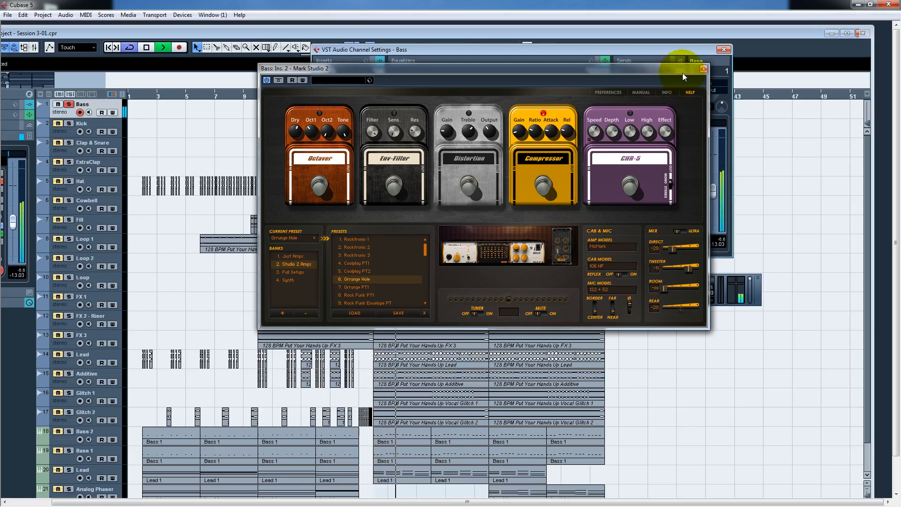
left_click(704, 70)
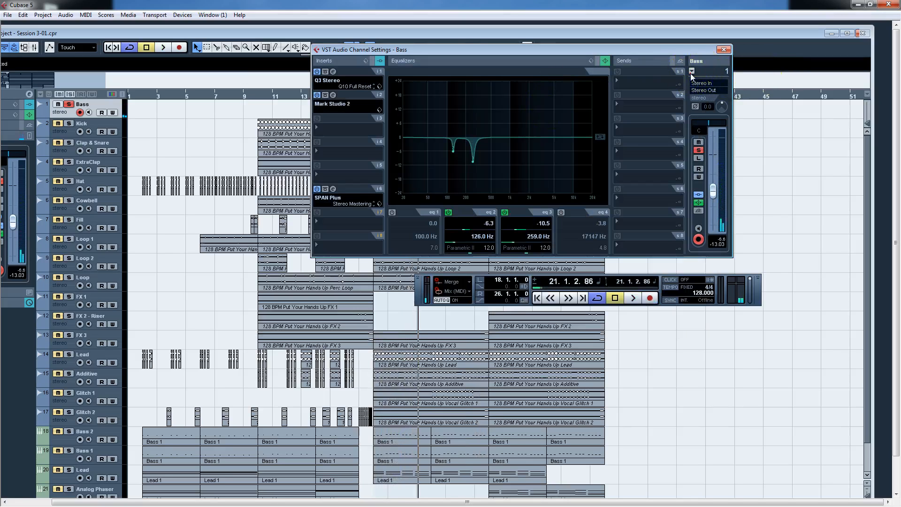
Solo the Kick track in place of Bass and play it with the Kick channel settings open.
left_click(724, 71)
left_click(703, 77)
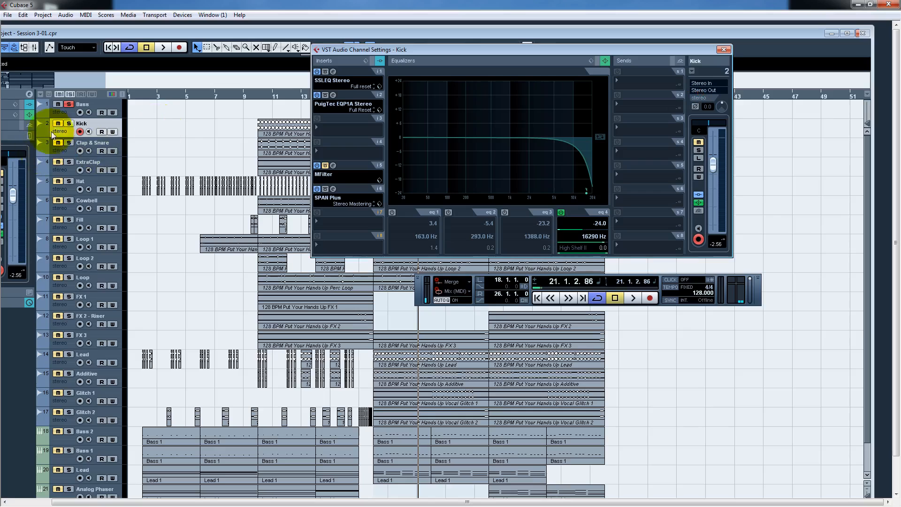
left_click(69, 124)
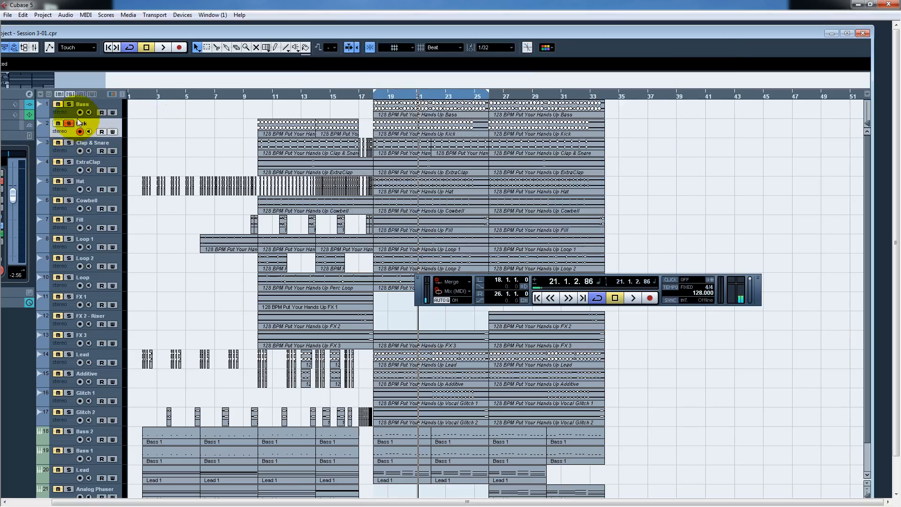
key("space")
left_click(32, 95)
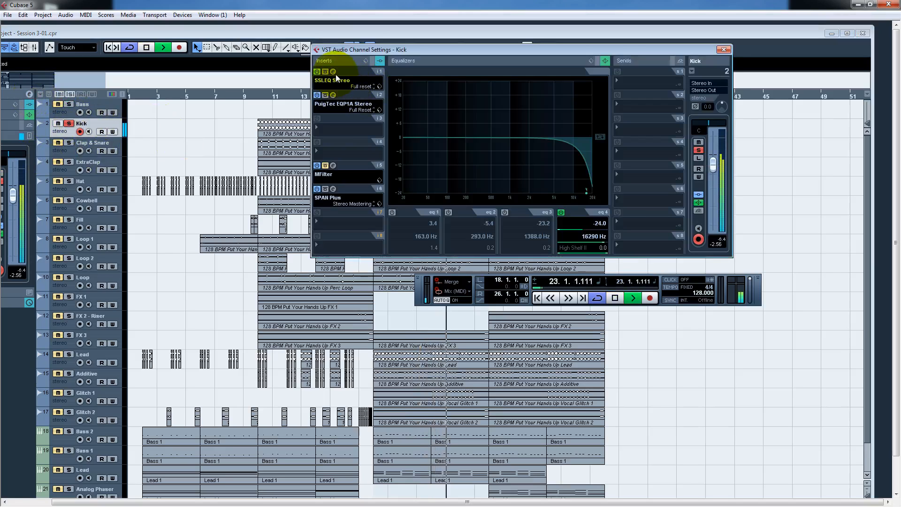
Open the SSLEQ Stereo insert on the Kick channel and inspect its low-mid and low band gain and frequency settings.
left_click(335, 73)
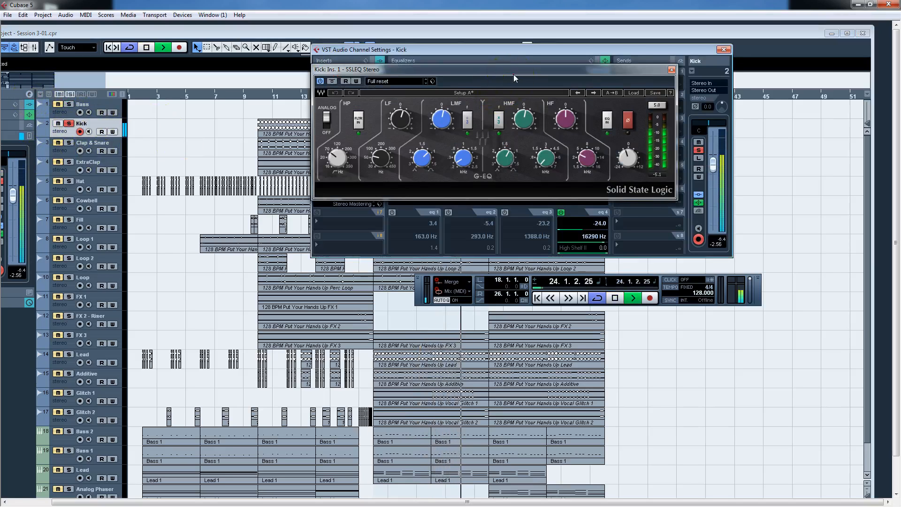
left_click_drag(514, 74, 540, 60)
left_click(420, 122)
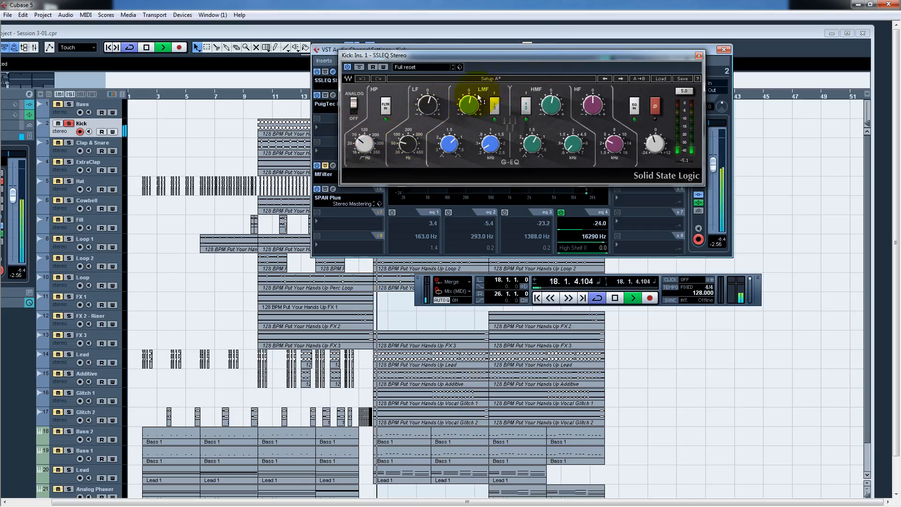
left_click(468, 106)
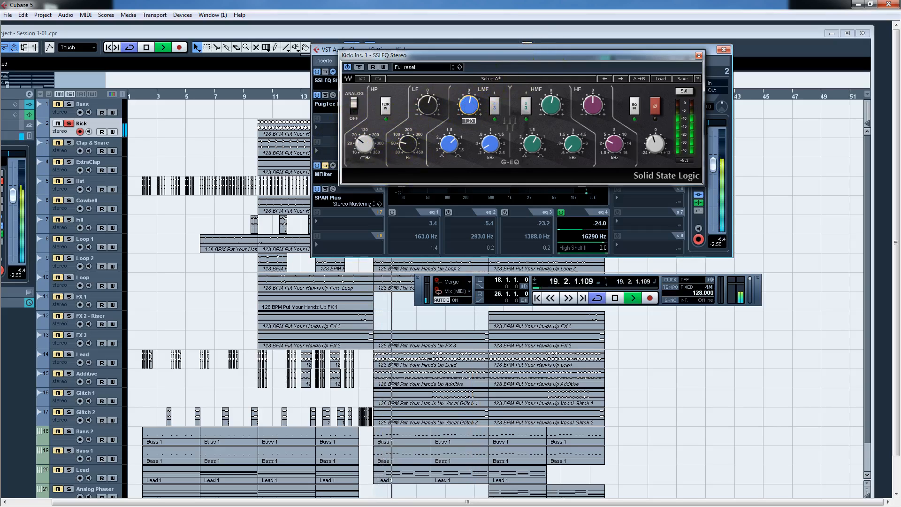
left_click(449, 144)
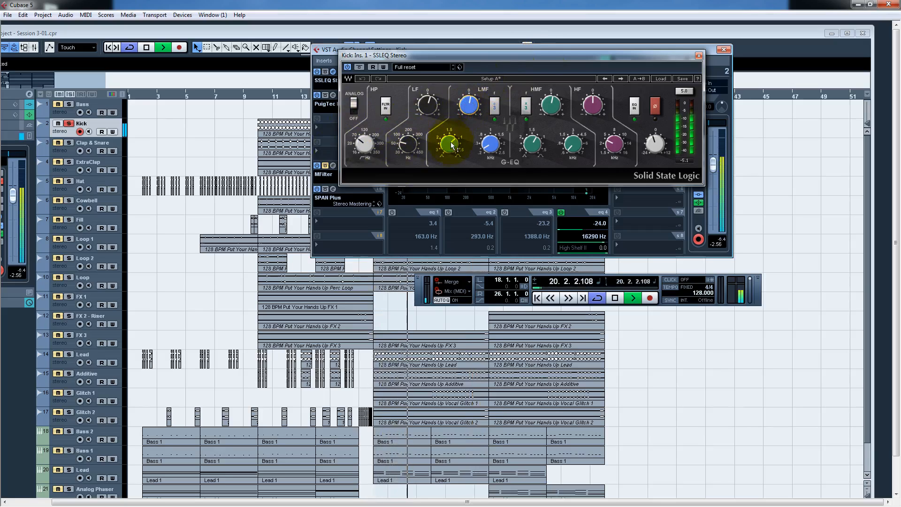
left_click(488, 145)
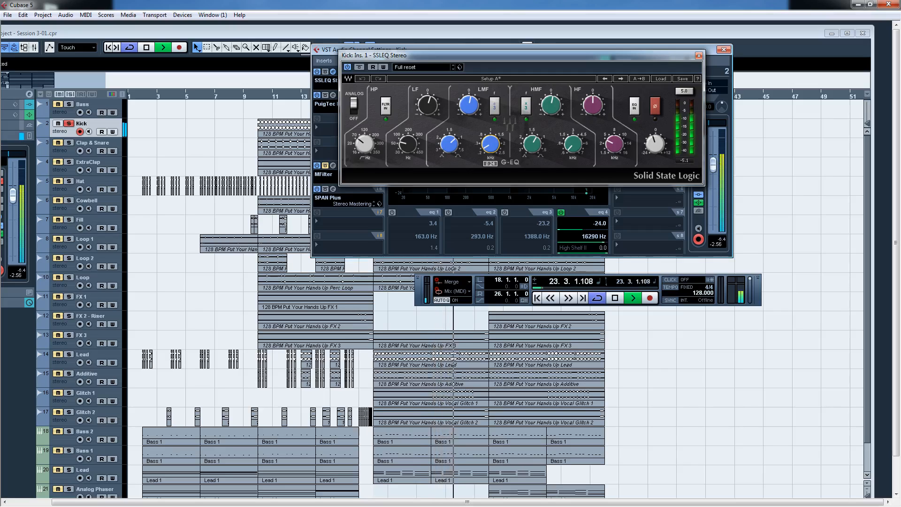
left_click(426, 102)
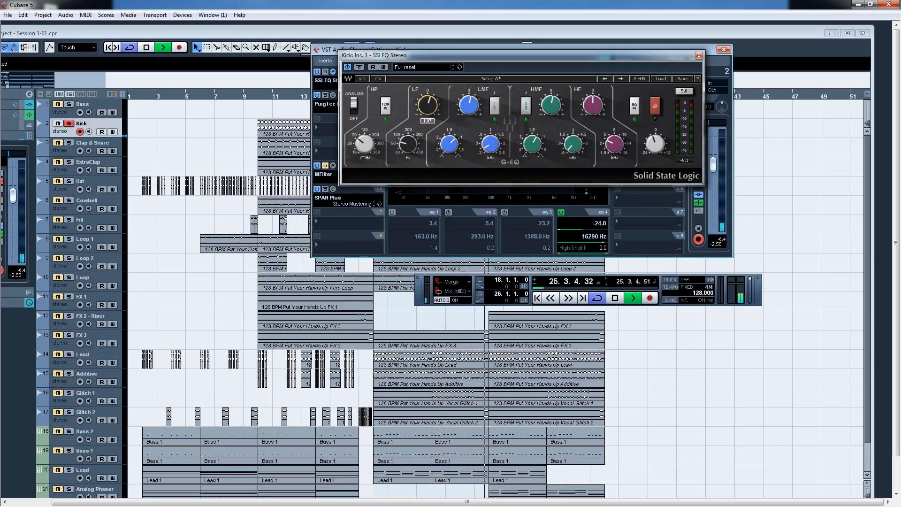
left_click(410, 141)
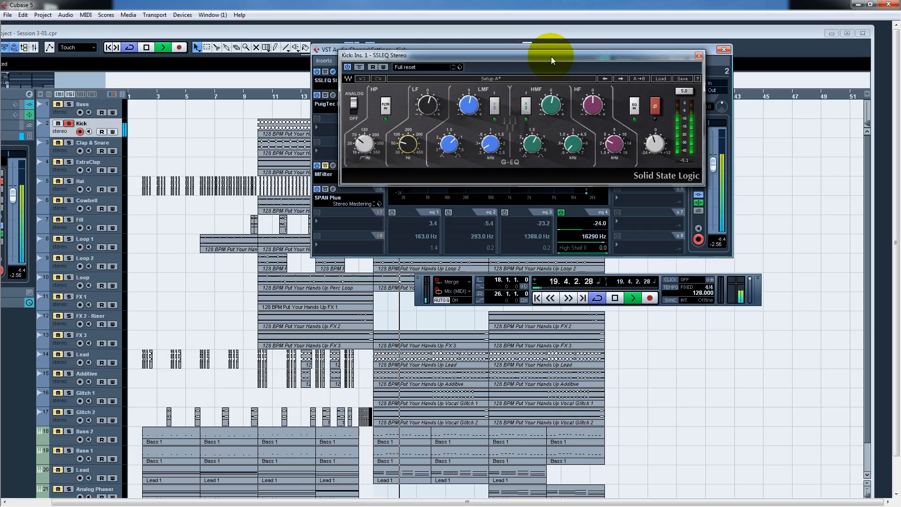
Inspect the high-mid and high band settings of the Kick's SSLEQ Stereo, then close the equalizer.
left_click_drag(550, 56, 546, 59)
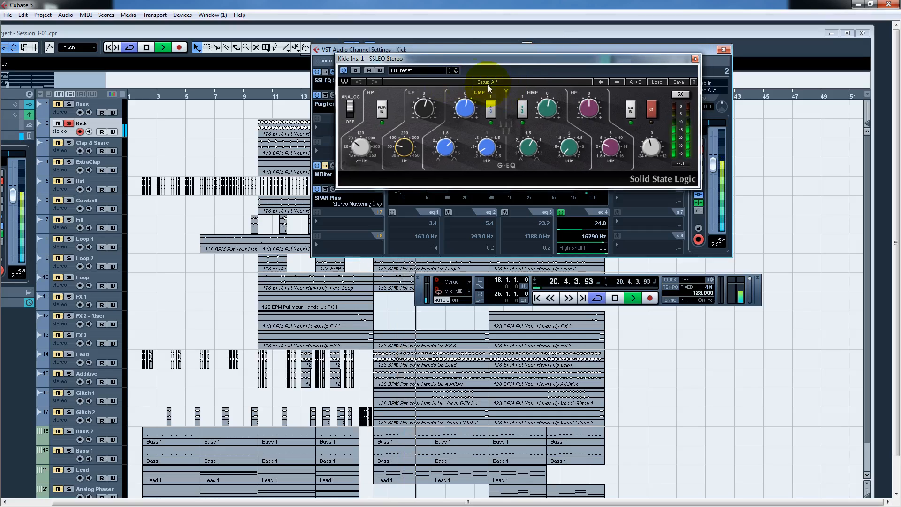
left_click(555, 150)
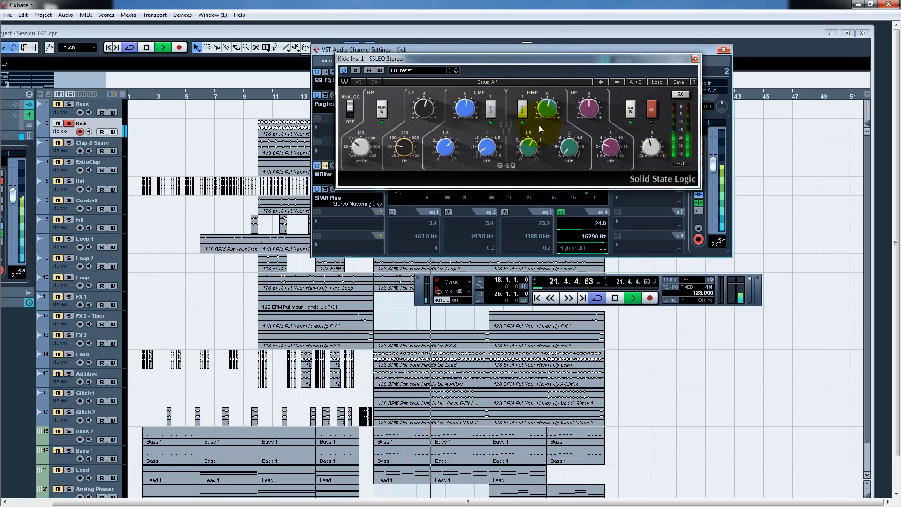
left_click(547, 109)
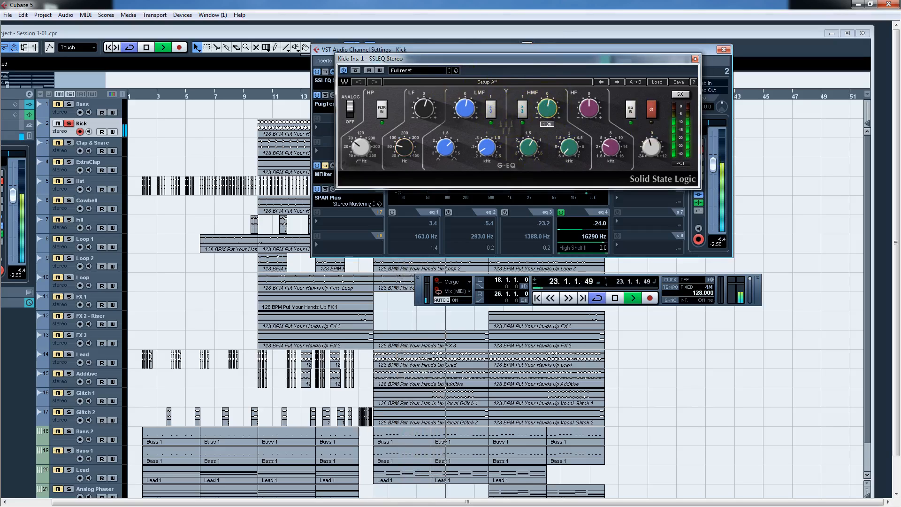
left_click(569, 147)
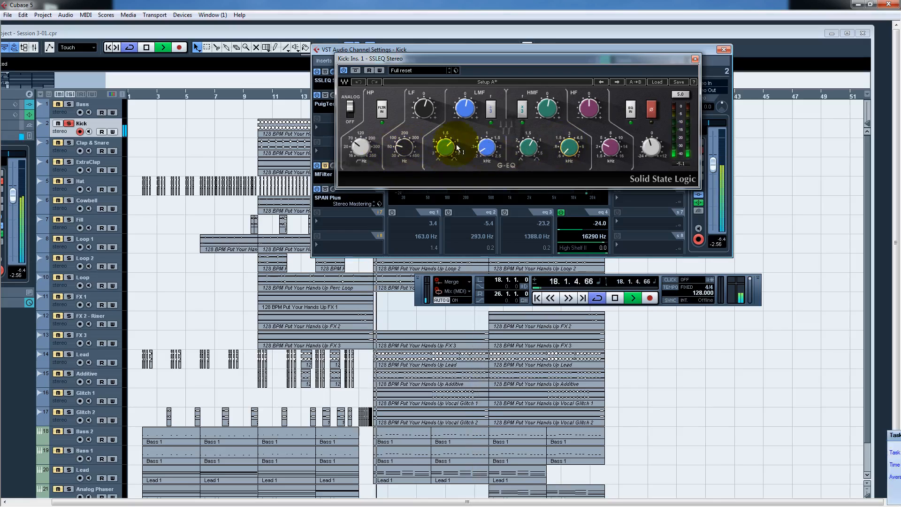
left_click(613, 149)
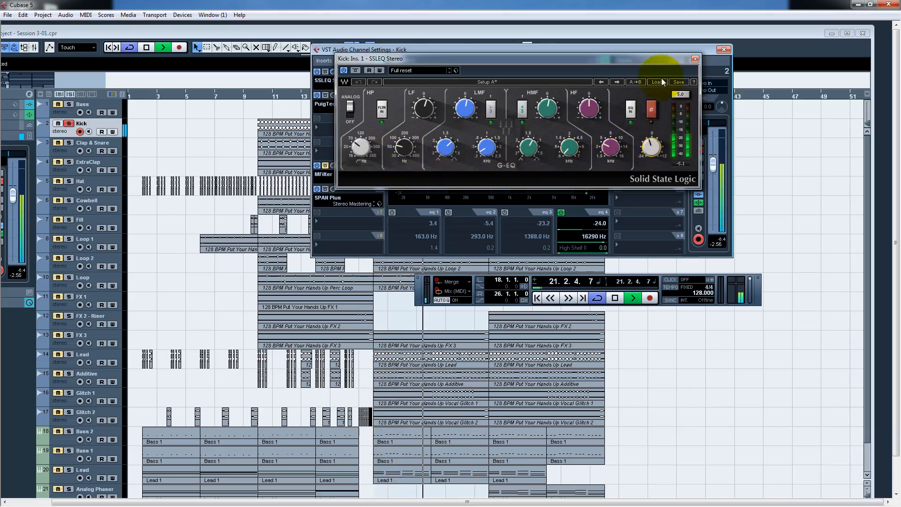
left_click(695, 59)
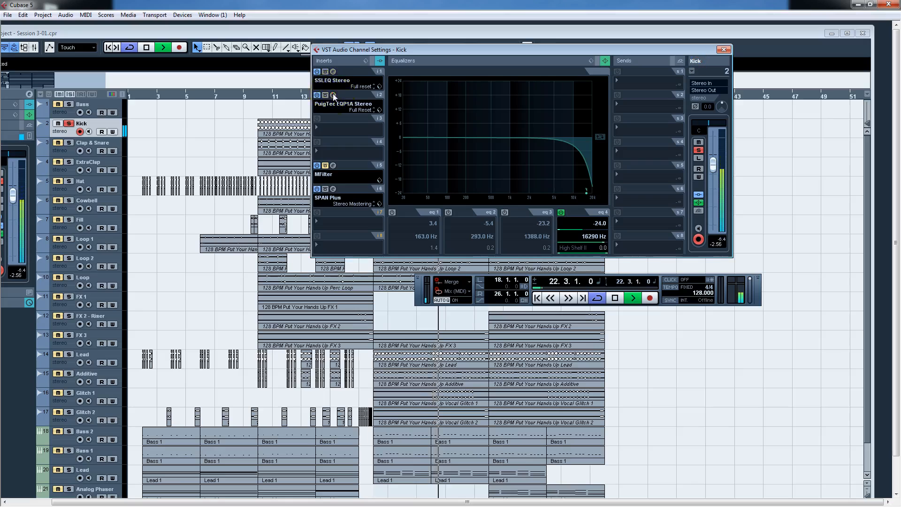
Open the Kick's PuigTec EQP1A insert, check its low-frequency boost, and bypass the equalizer to compare the sound.
left_click(333, 95)
left_click_drag(318, 65, 729, 64)
mouse_move(494, 190)
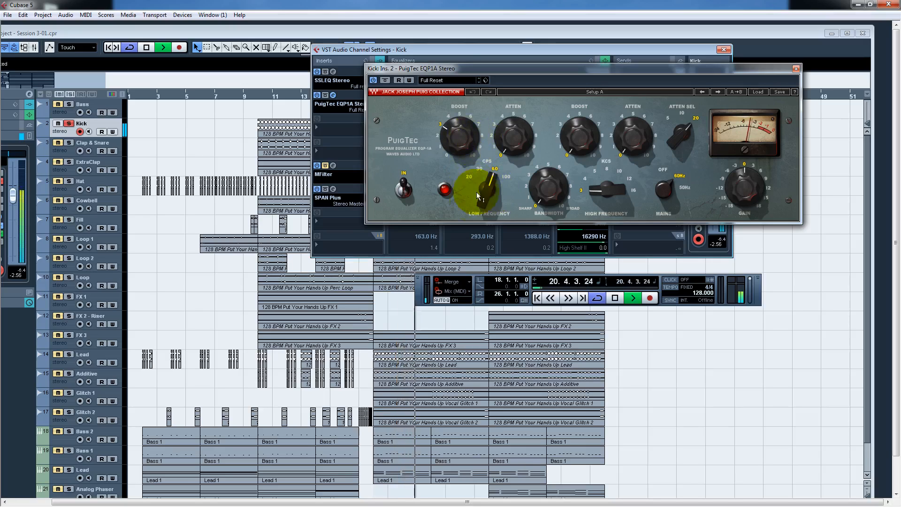
mouse_move(458, 139)
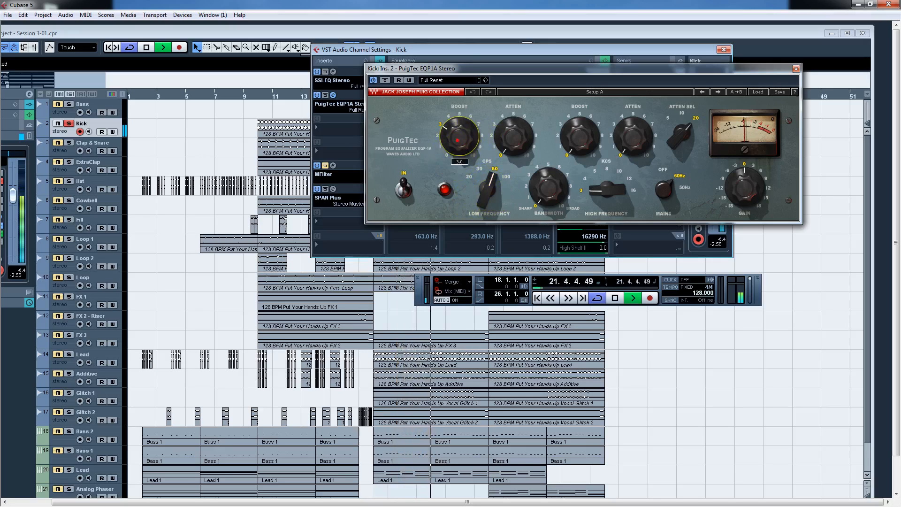
left_click(385, 81)
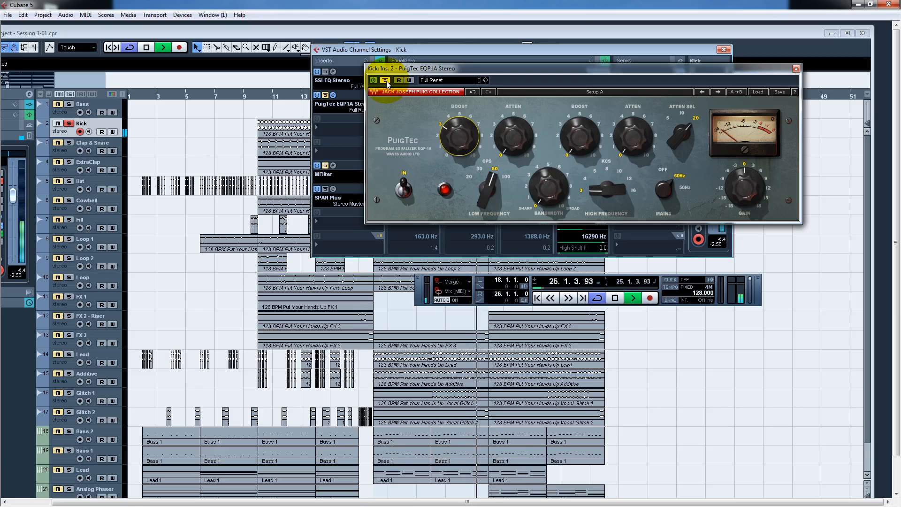
Toggle the bypass of the Kick's PuigTec EQP1A to compare the sound, leave it active, and close the equalizer.
left_click(386, 80)
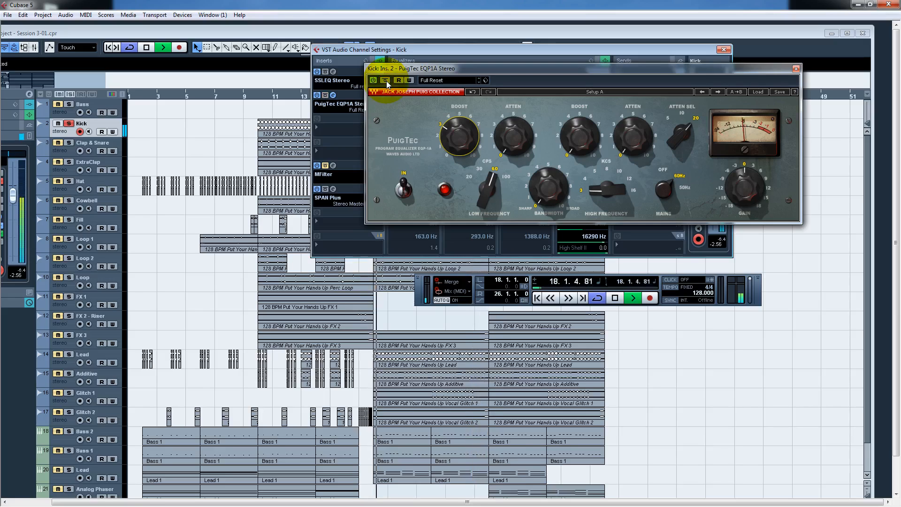
left_click(386, 80)
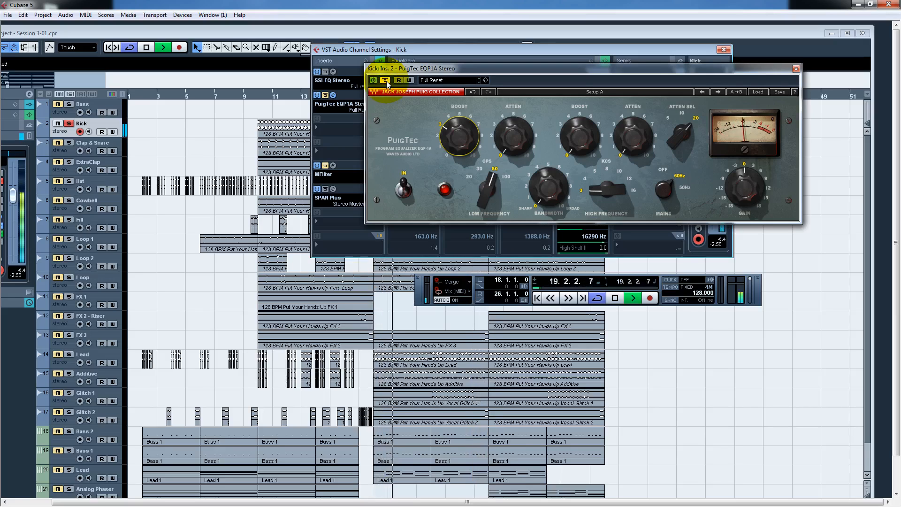
left_click(386, 81)
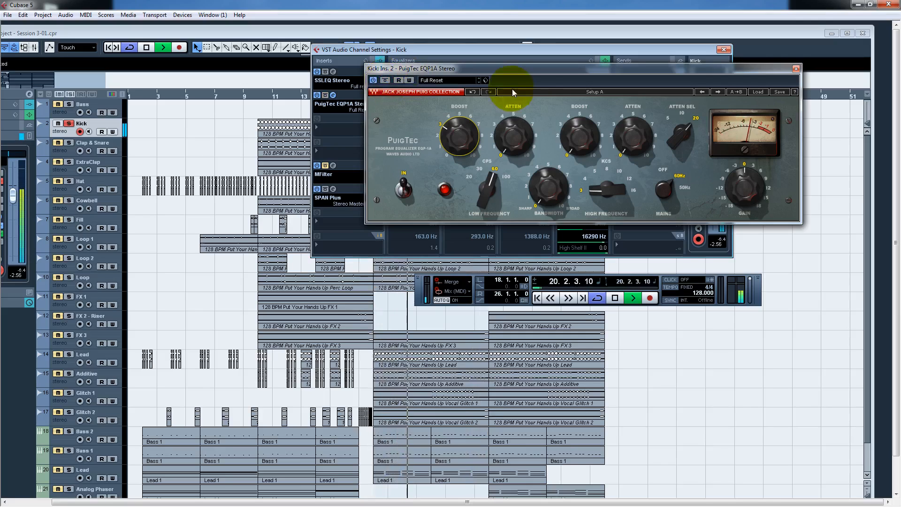
left_click_drag(539, 74, 500, 96)
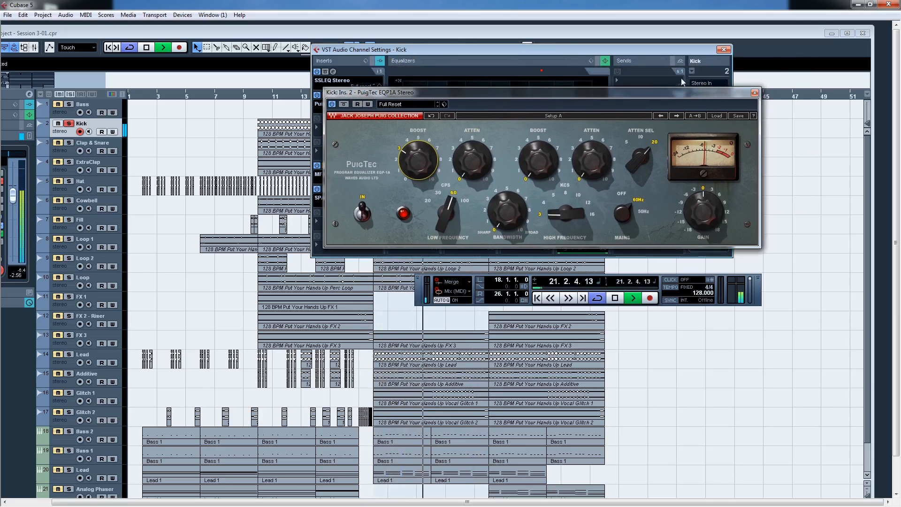
left_click(752, 92)
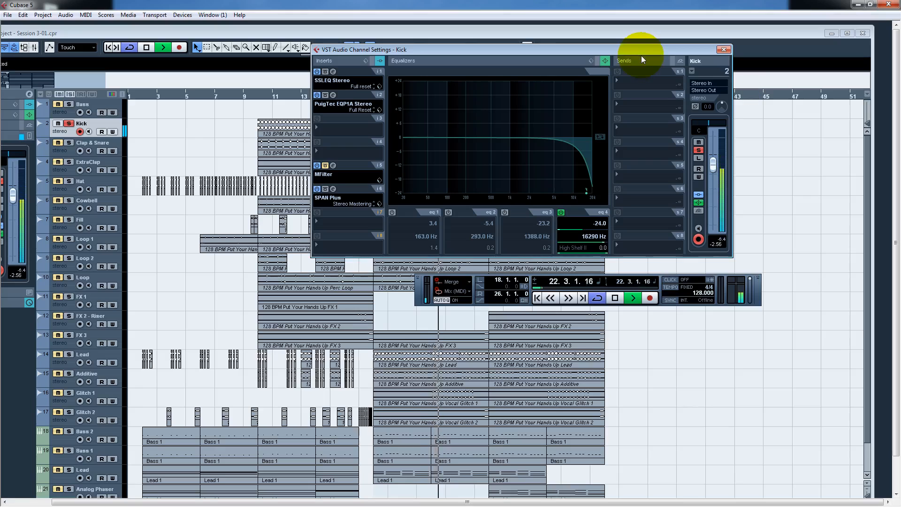
Solo the Clap & Snare track in place of Kick and show the Clap & Snare channel settings.
left_click(692, 71)
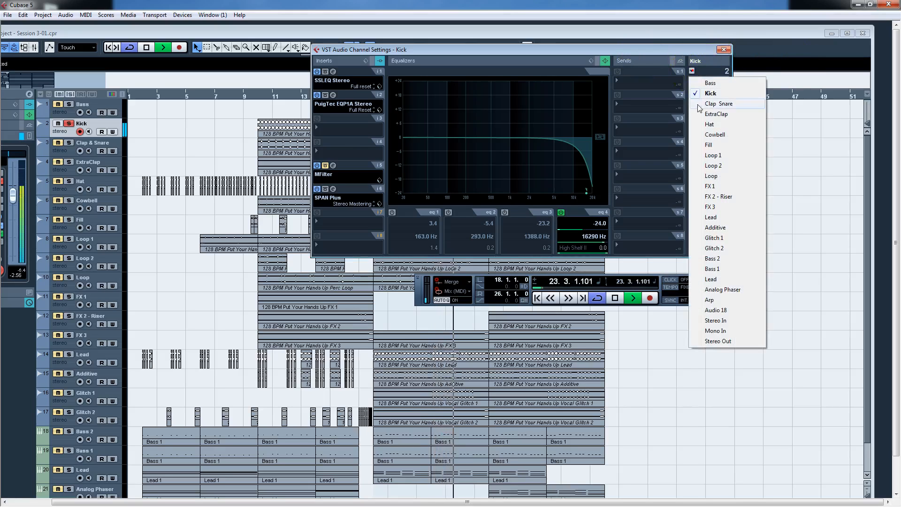
left_click(699, 107)
left_click(68, 144)
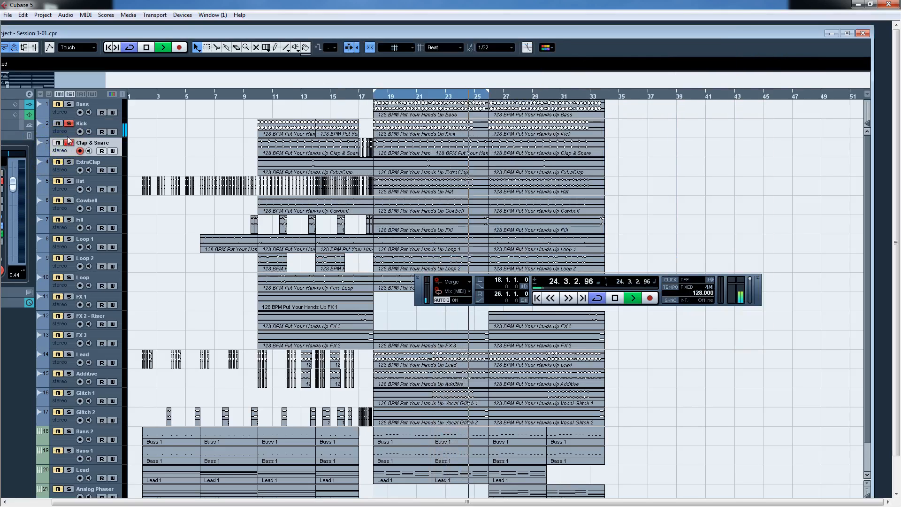
left_click(68, 126)
left_click(29, 94)
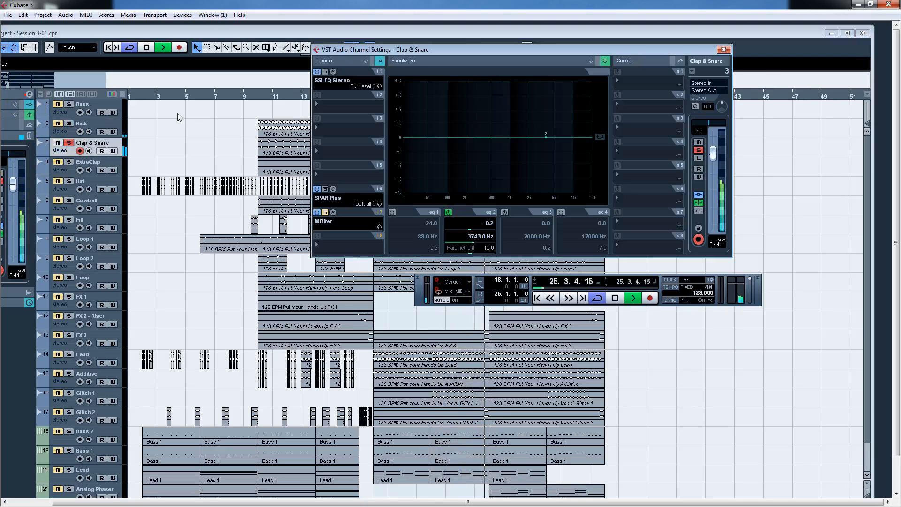
Open the SSLEQ Stereo insert on the Clap & Snare channel and inspect its low band frequency and gain.
left_click(333, 71)
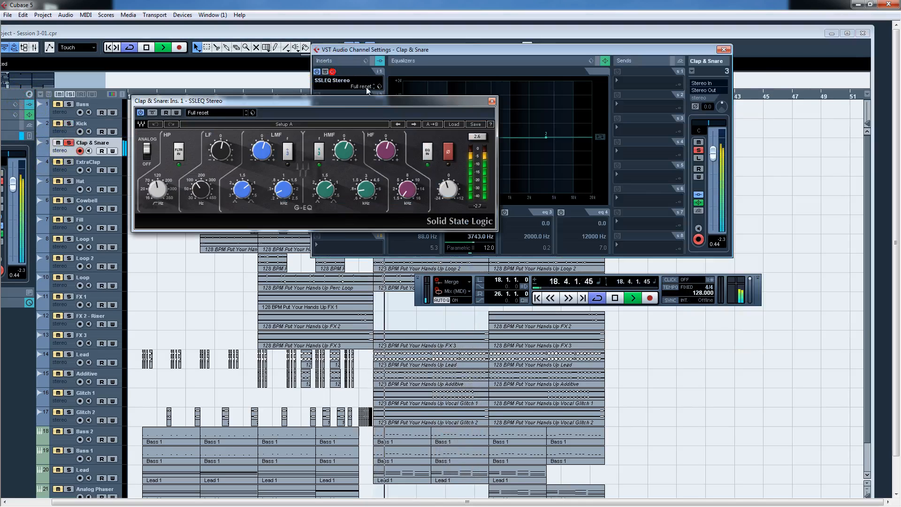
left_click_drag(364, 106, 605, 77)
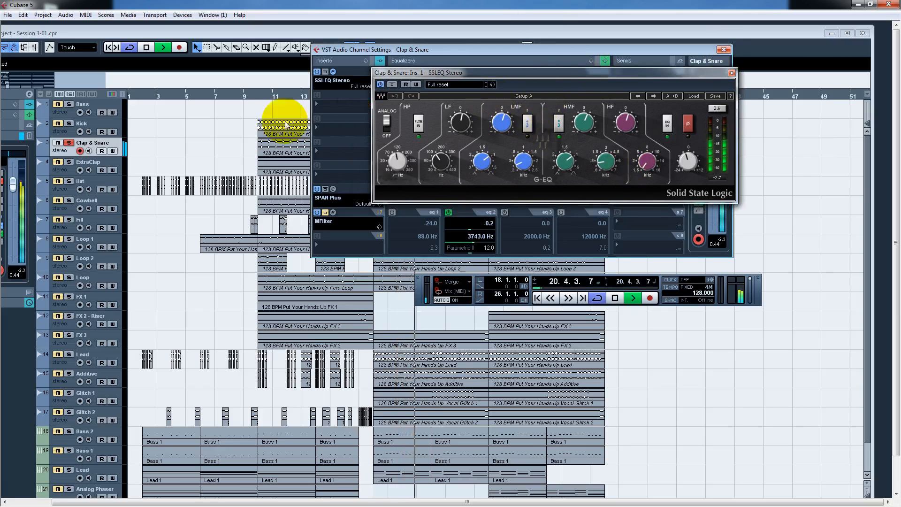
left_click_drag(444, 167, 444, 166)
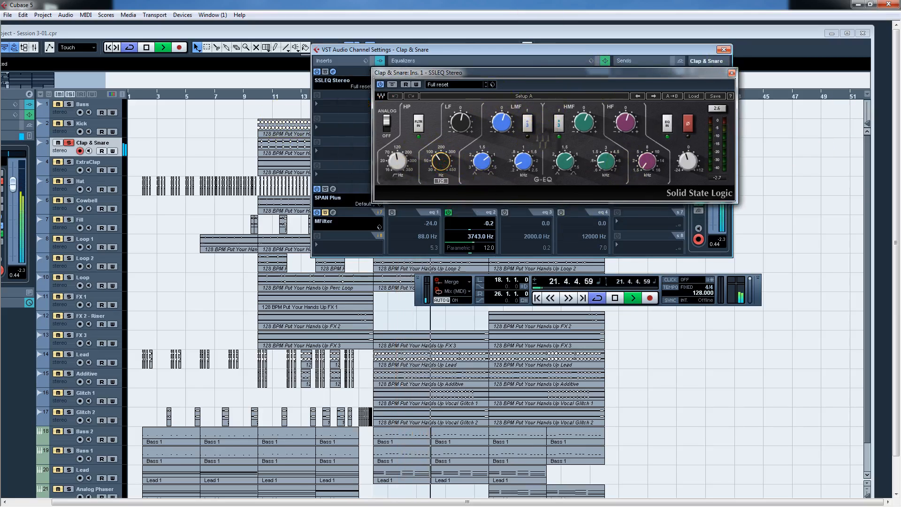
left_click_drag(460, 122, 460, 120)
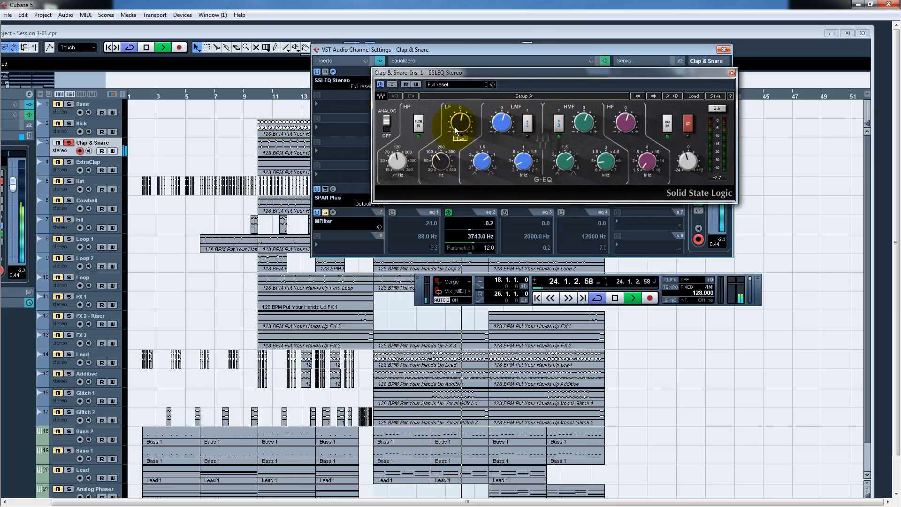
Inspect the low-mid and high-mid band settings of the Clap & Snare's SSLEQ Stereo.
left_click_drag(501, 123, 501, 120)
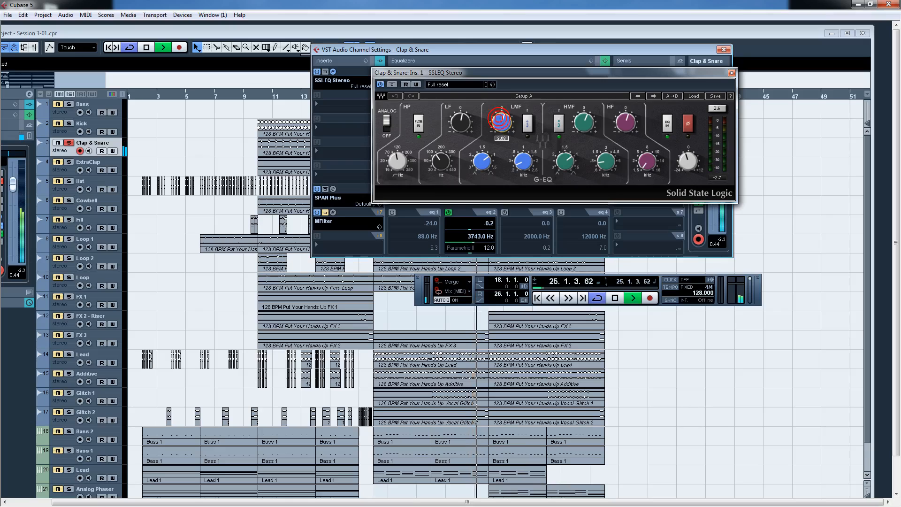
left_click_drag(520, 159, 520, 159)
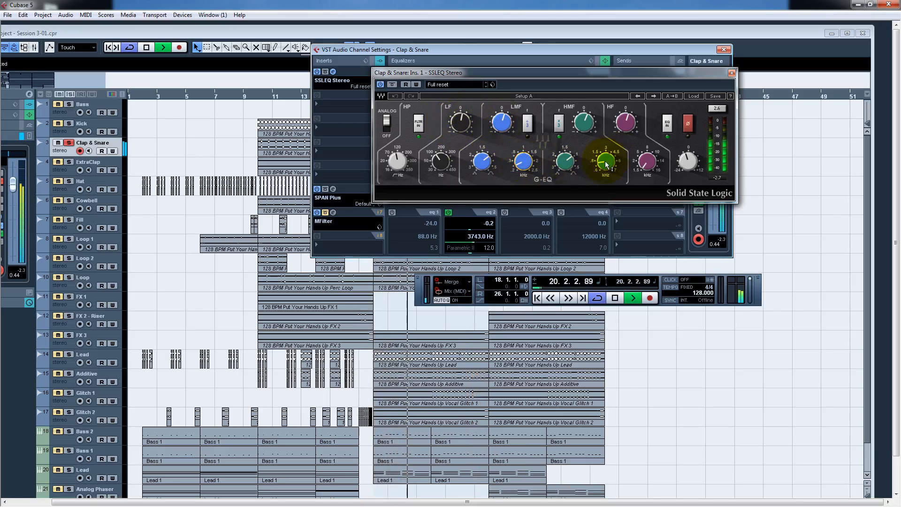
left_click_drag(606, 165, 606, 163)
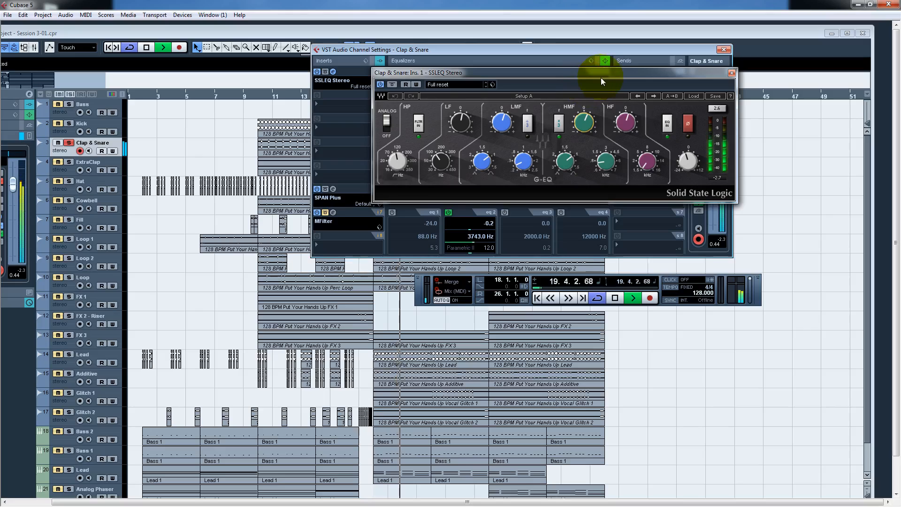
left_click_drag(604, 73, 590, 80)
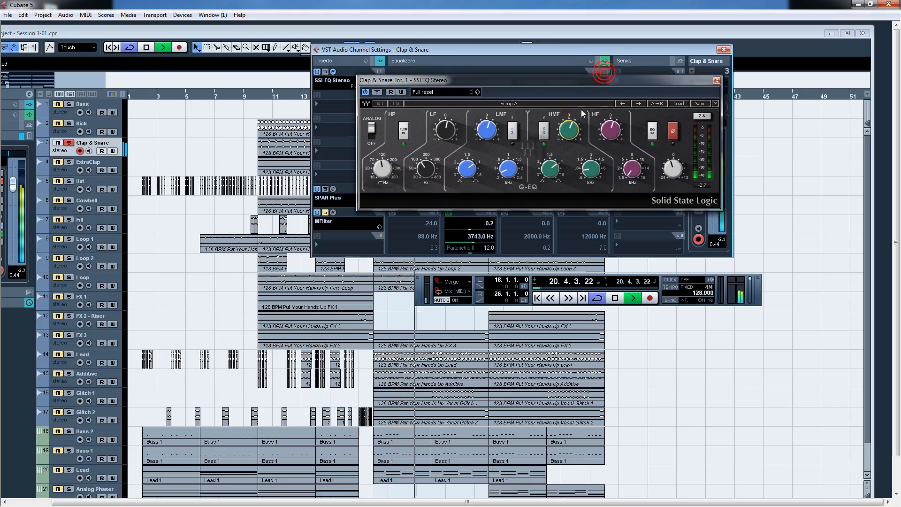
Solo the Kick and Bass tracks together with Clap & Snare to hear them combined, then stop playback.
left_click(66, 125)
left_click(66, 106)
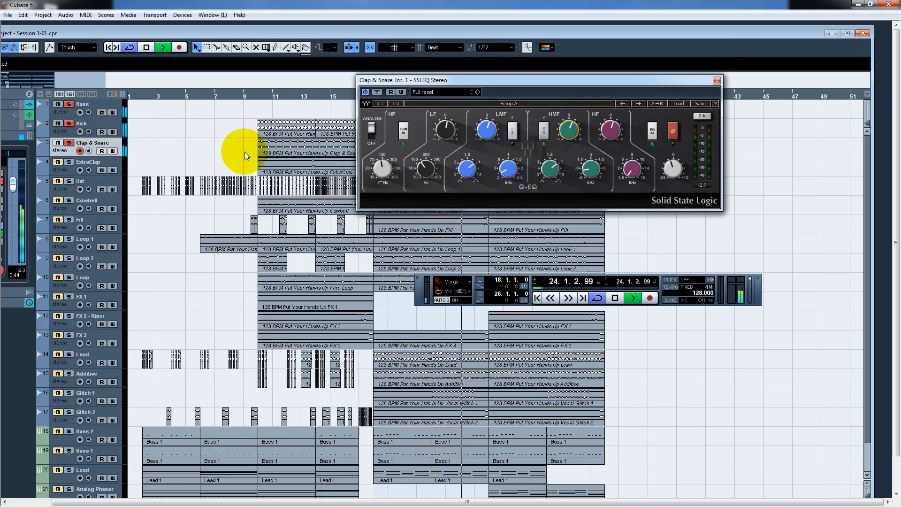
key("space")
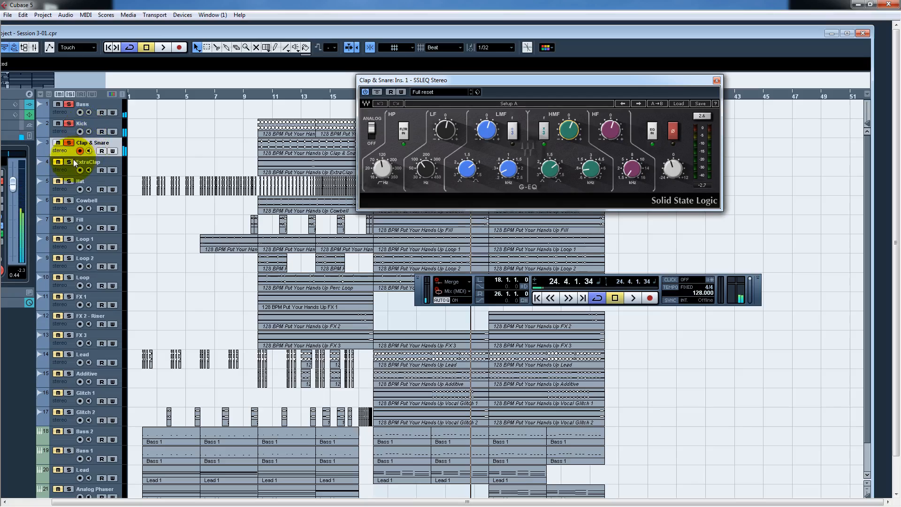
Play the ExtraClap track soloed on its own and close the Clap & Snare equalizer.
left_click(69, 104)
key("space")
left_click(716, 80)
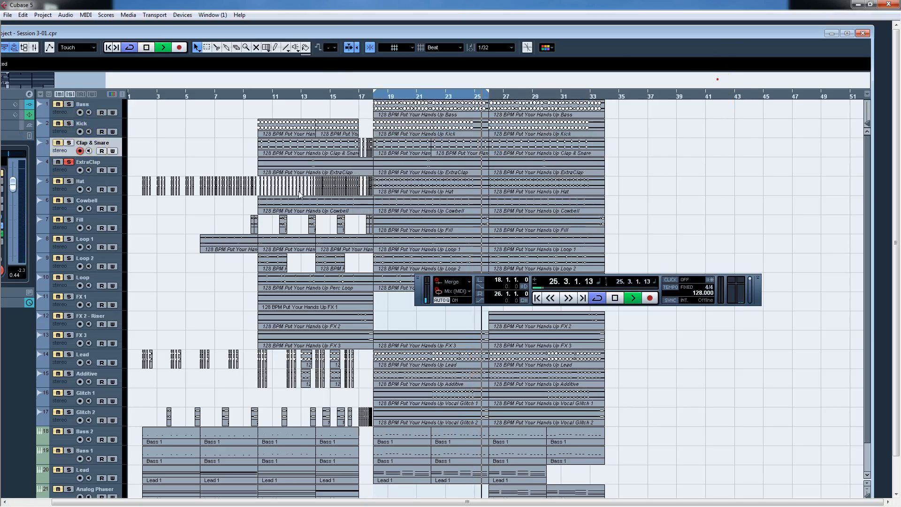
Shorten the playback loop so it runs from 21.1.1.0 to 22.3.1.0.
left_click(378, 96)
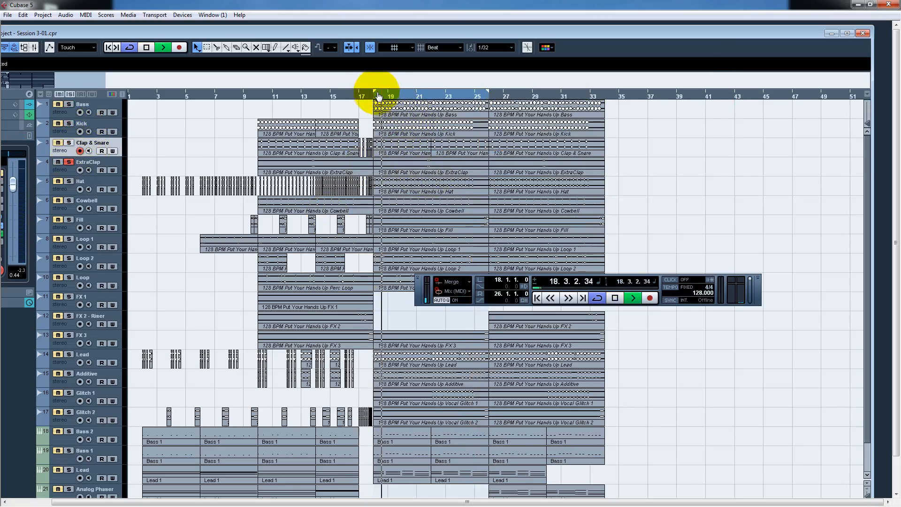
left_click_drag(376, 93, 412, 94)
left_click_drag(487, 94, 419, 91)
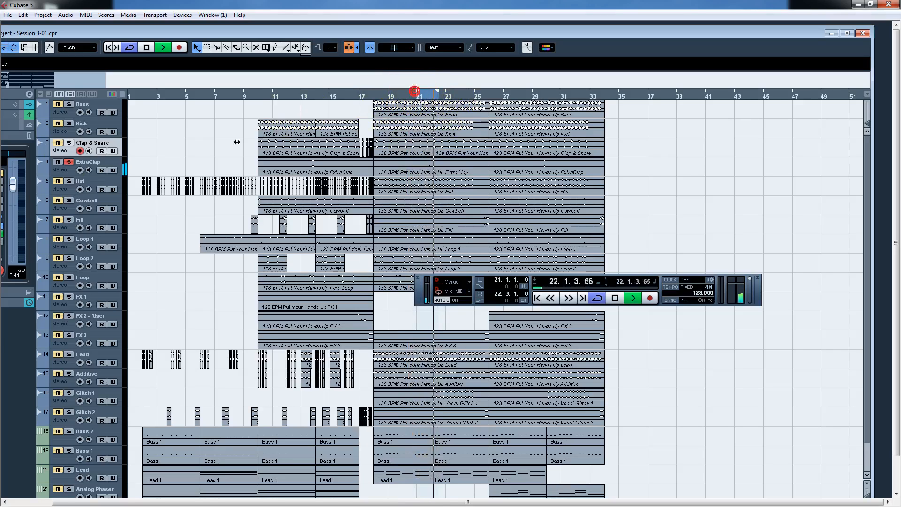
Open the ExtraClap channel settings and bring up its CLA Drums Stereo insert, placed clear of the insert list.
left_click(94, 163)
left_click(29, 94)
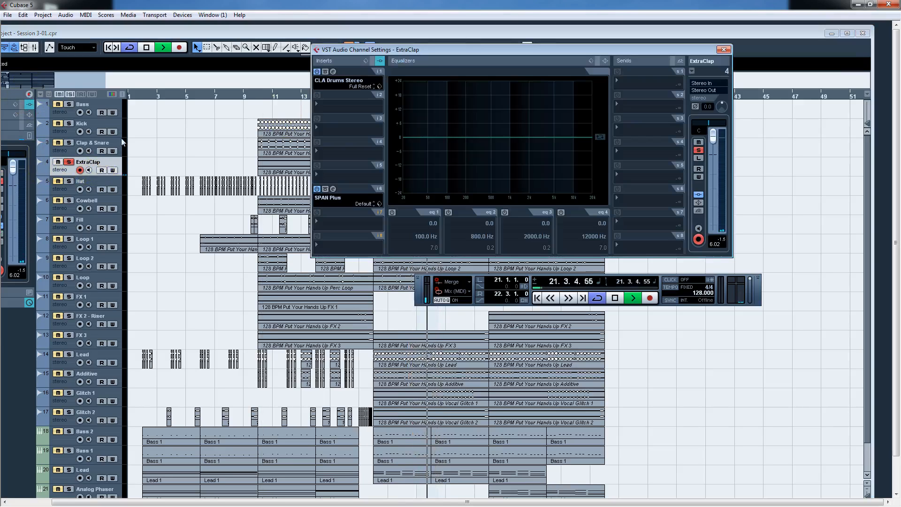
left_click(333, 72)
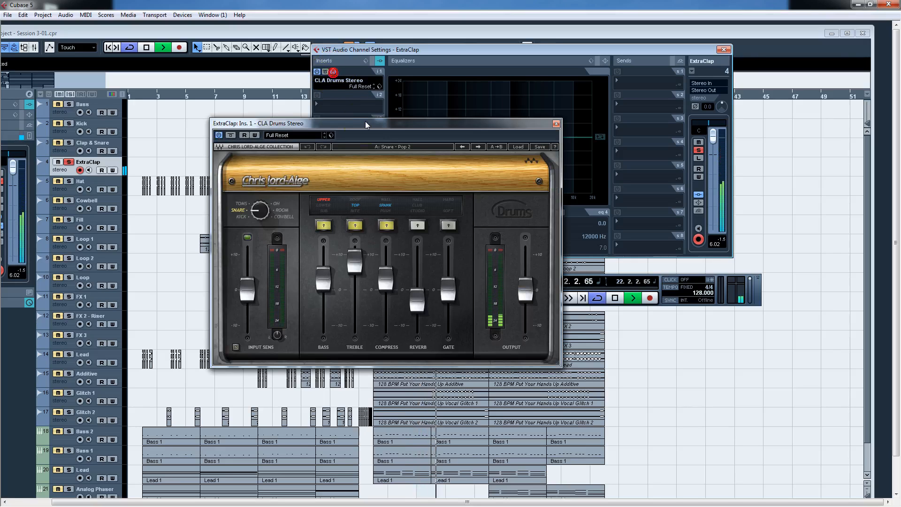
left_click_drag(365, 121, 565, 47)
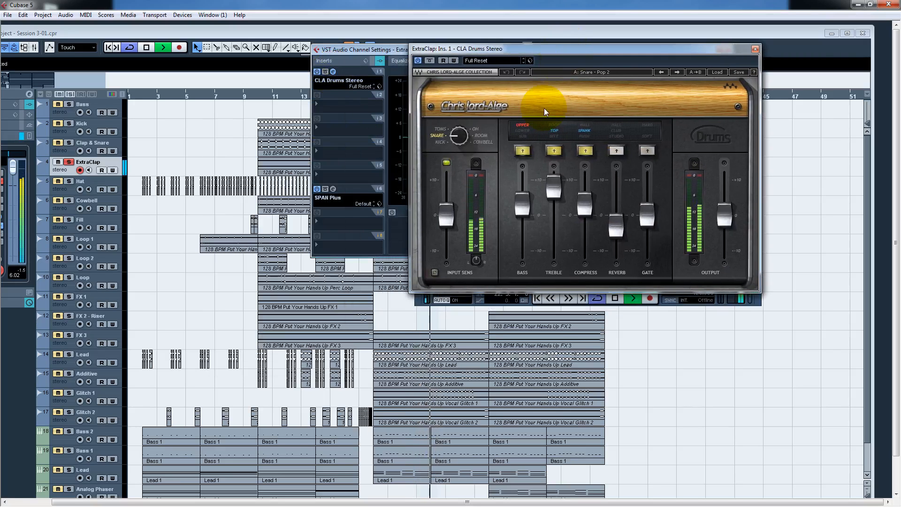
left_click_drag(630, 51, 629, 67)
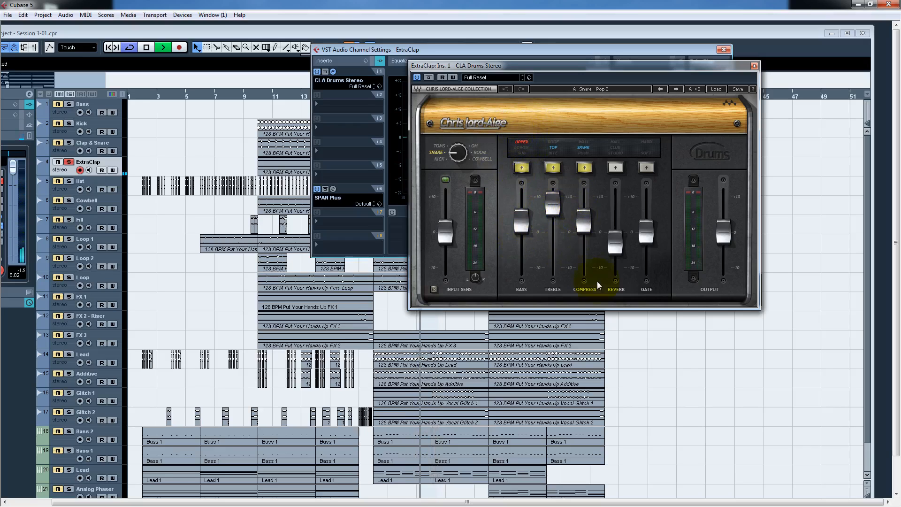
Check the Bass, Treble and Compress fader values in the ExtraClap's CLA Drums Stereo.
left_click(523, 223)
left_click(554, 204)
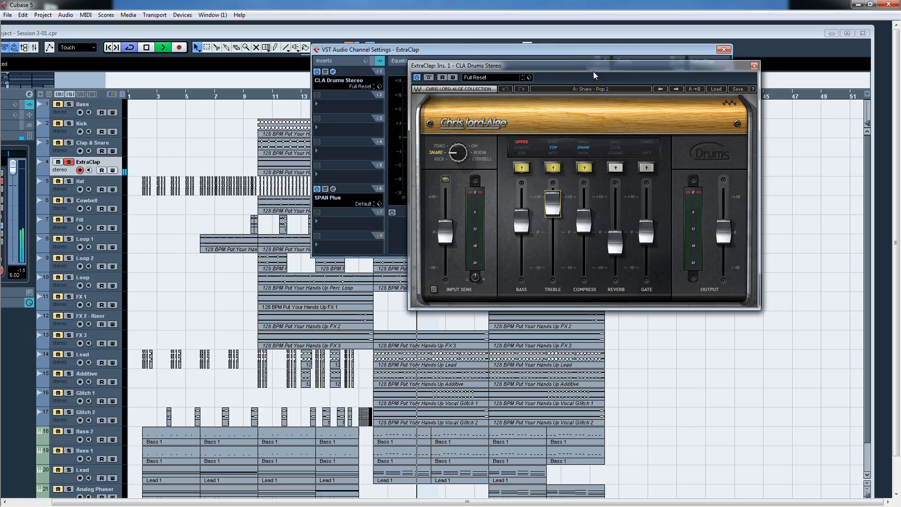
left_click_drag(594, 71, 591, 88)
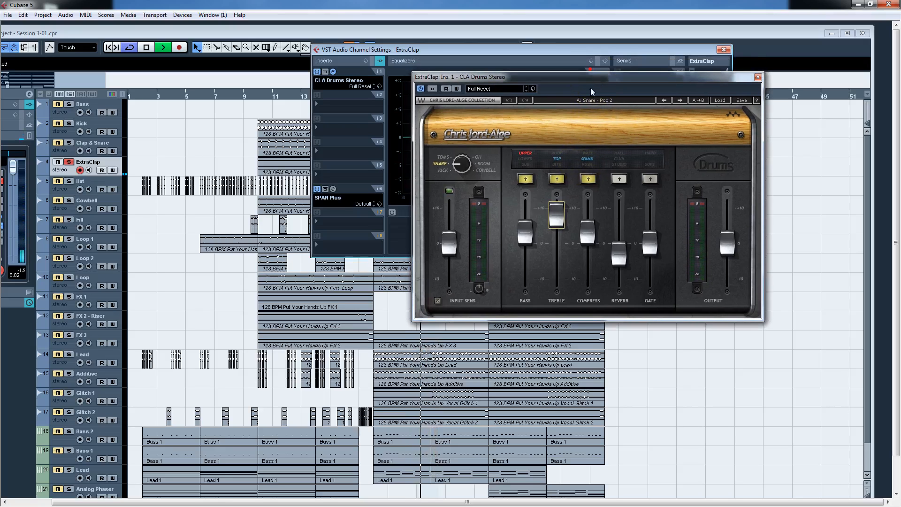
left_click(588, 231)
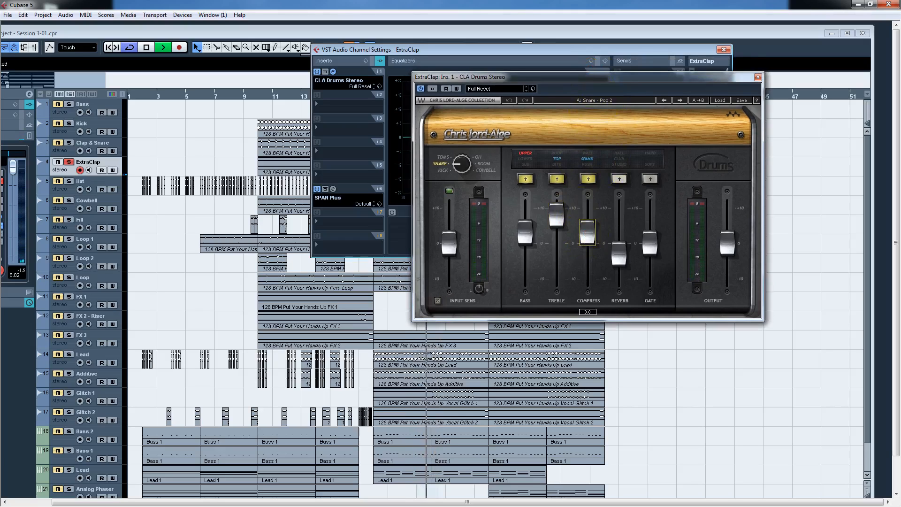
Bypass and re-enable the ExtraClap's CLA Drums Stereo to compare the sound, then move its window lower.
left_click(432, 88)
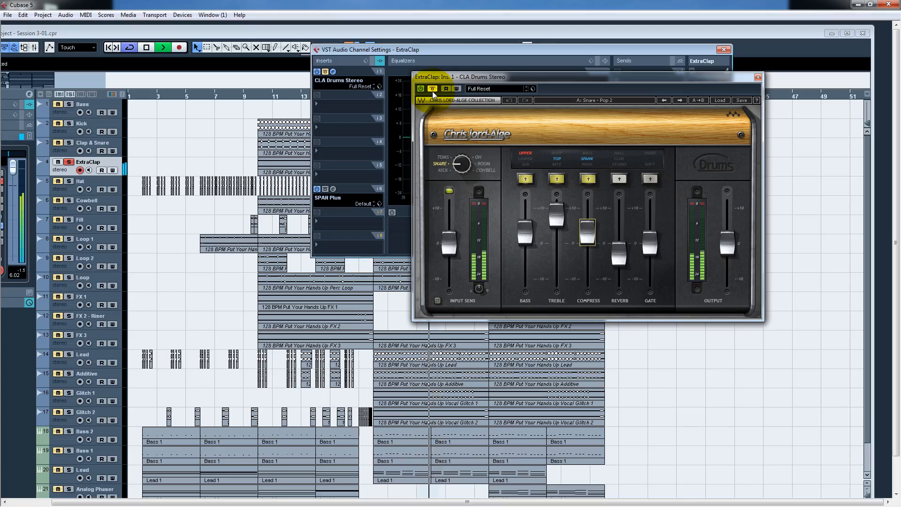
left_click(433, 90)
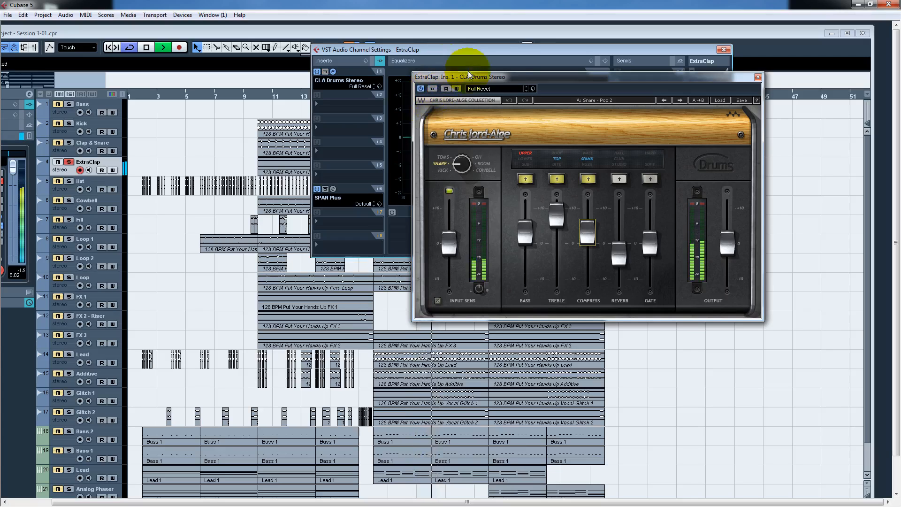
left_click_drag(449, 80, 455, 147)
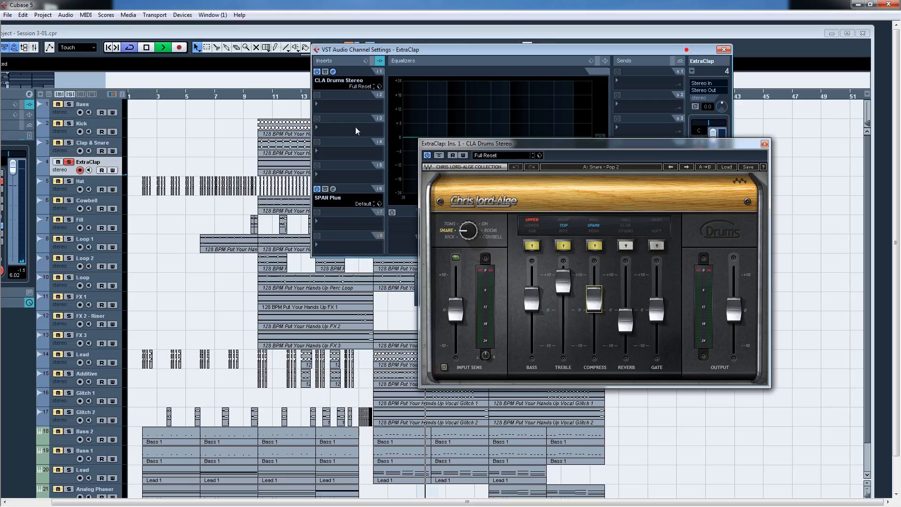
Solo Clap & Snare alongside ExtraClap, compare the mix using the CLA Drums Stereo bypass, and stop playback.
left_click(69, 143)
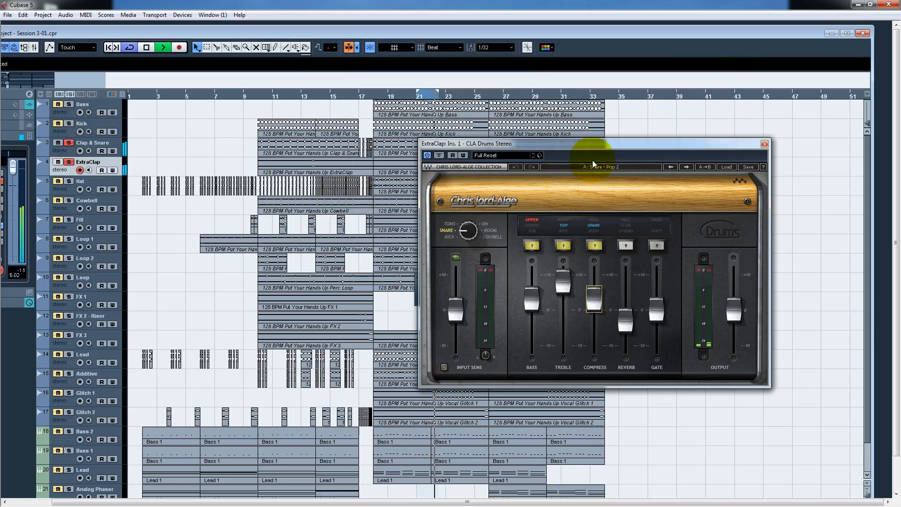
left_click(439, 155)
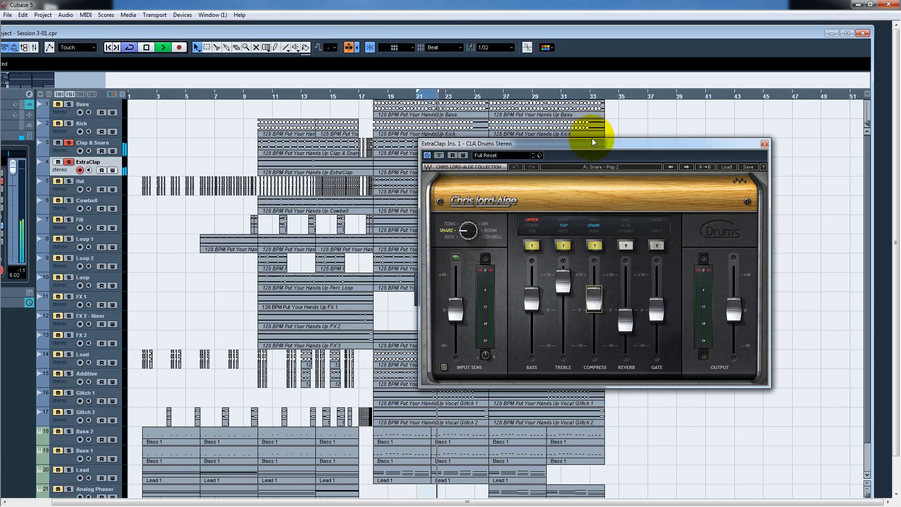
key("space")
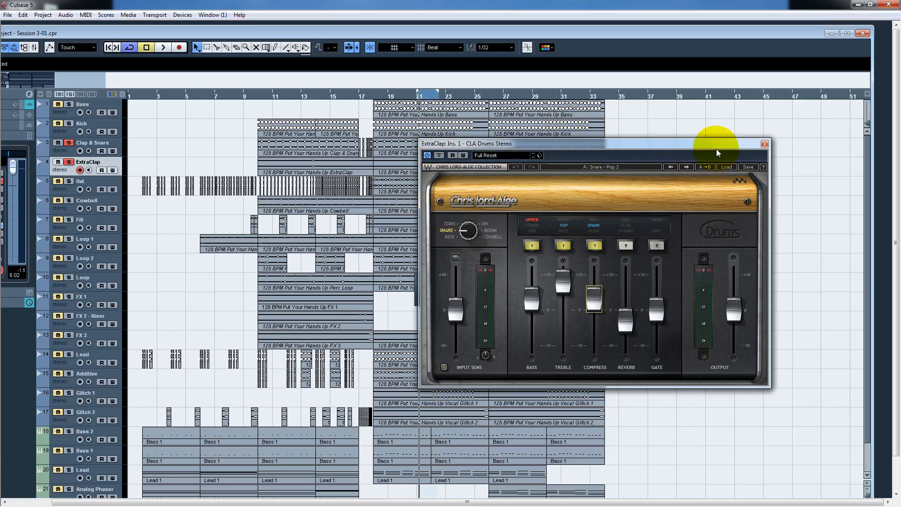
mouse_move(717, 150)
left_mouse_down()
mouse_move(712, 178)
mouse_move(690, 177)
left_mouse_up()
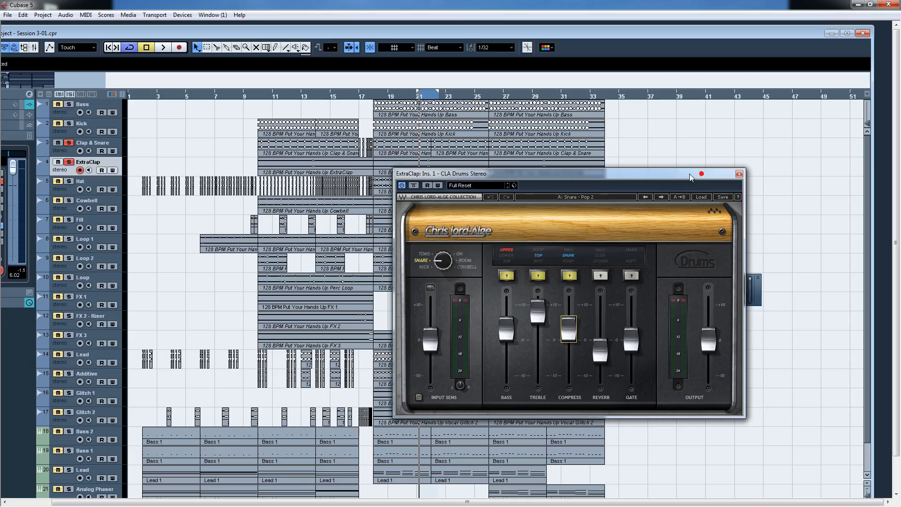
Close the CLA Drums Stereo insert and the download notification, and play the Hat track soloed in place of Clap & Snare and ExtraClap.
left_click(739, 174)
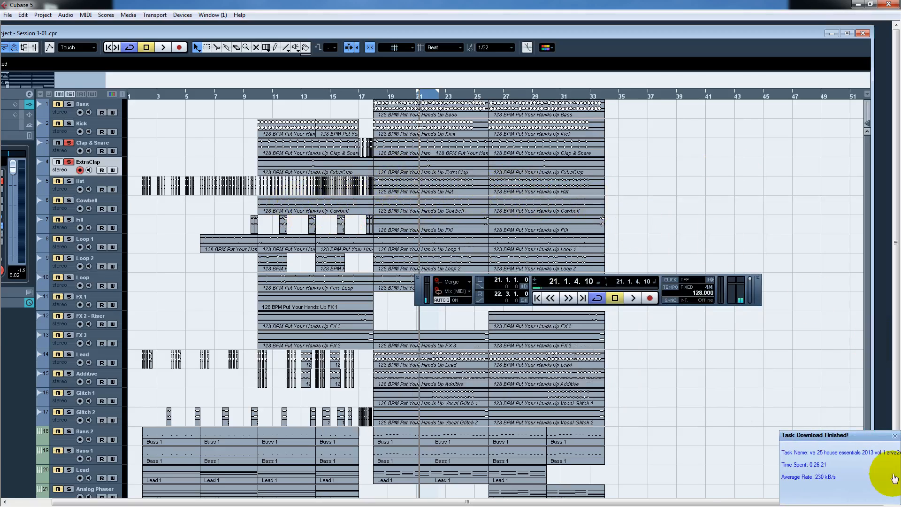
left_click(894, 436)
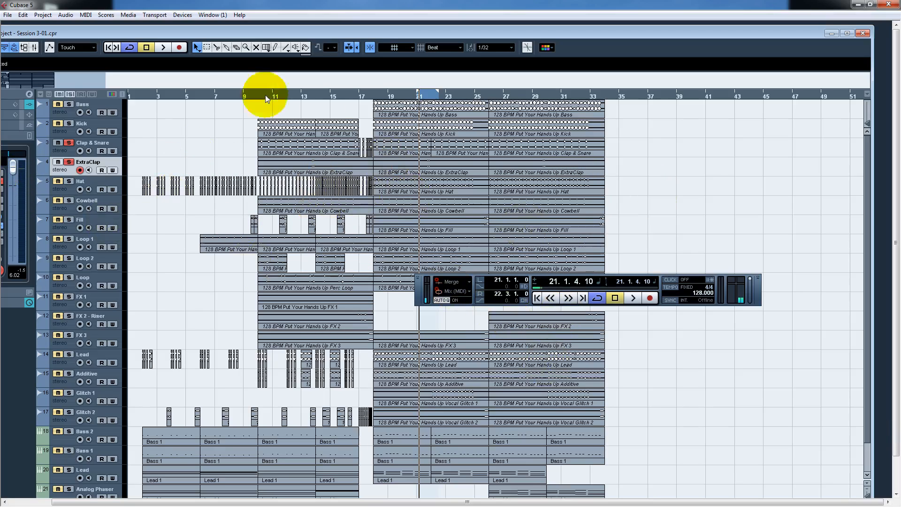
left_click(68, 181)
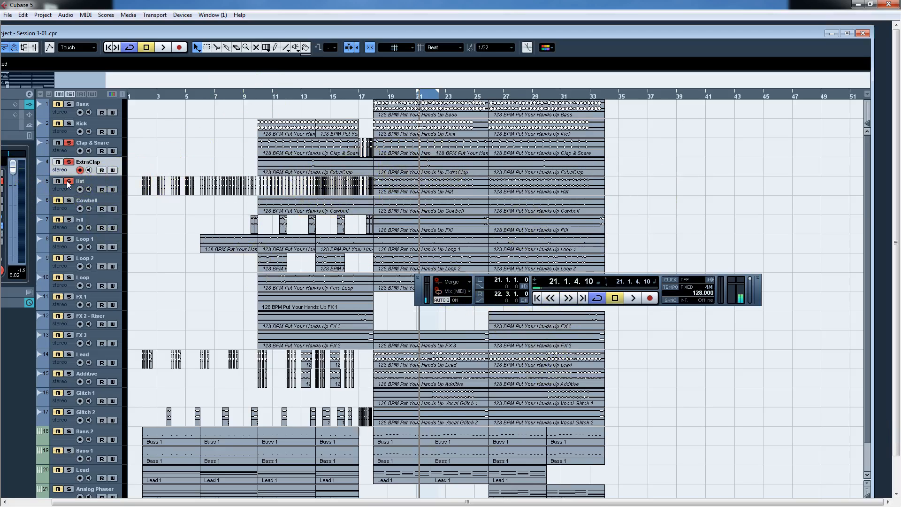
key("space")
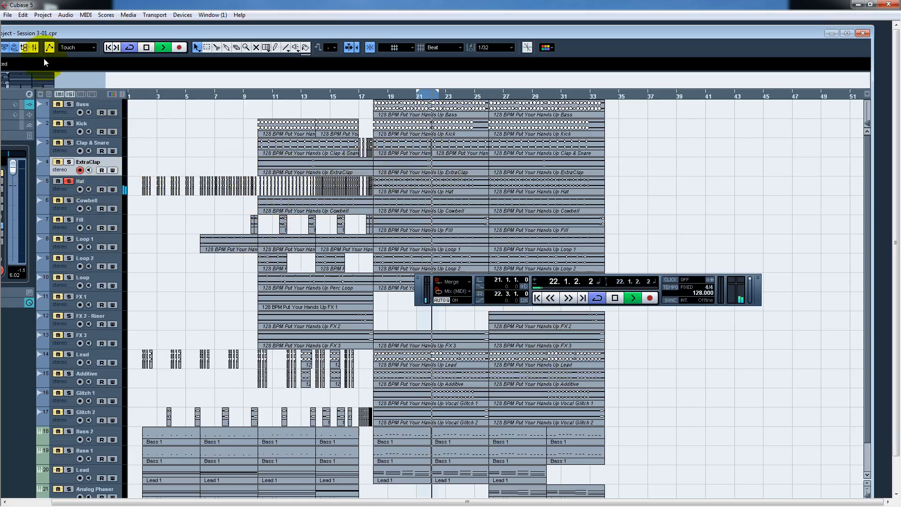
Open the ExtraClap channel settings clear of the track list and briefly view the CLA Drums Stereo insert.
left_click(30, 94)
left_click_drag(363, 55, 420, 96)
left_click(391, 111)
left_click(547, 184)
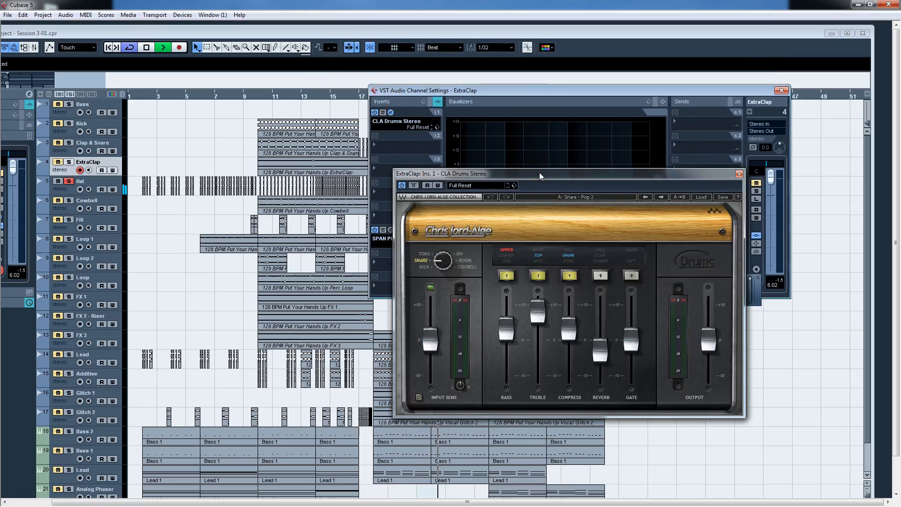
left_click_drag(539, 173, 536, 97)
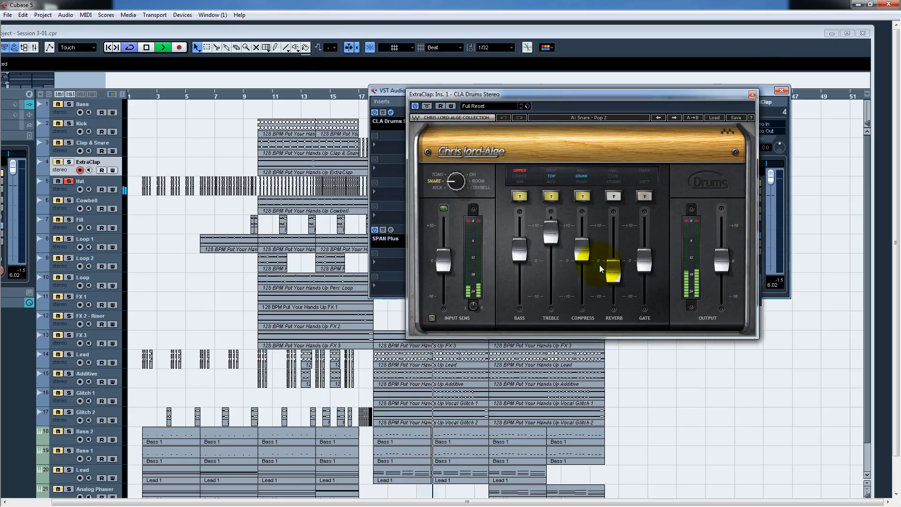
left_click(753, 94)
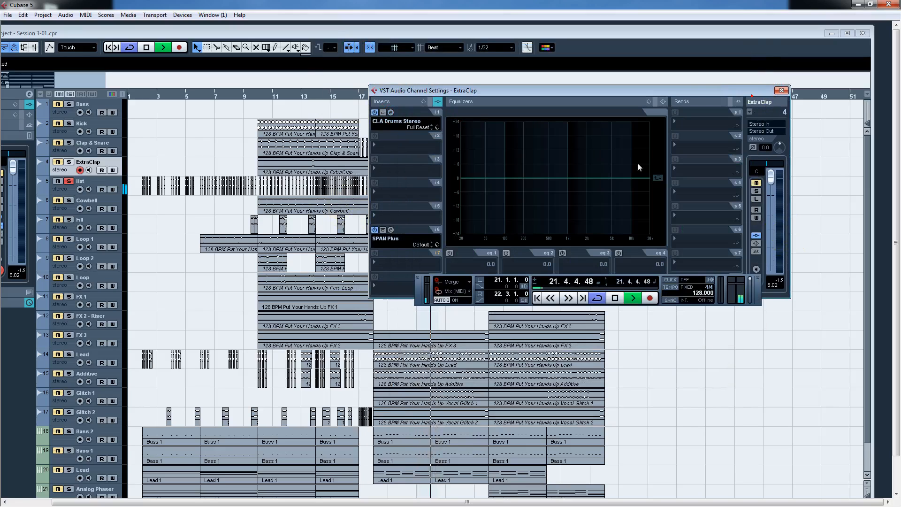
Switch the channel settings to Hat and bring up its Maserati DRM Stereo insert, placed clear of the insert list.
left_click(749, 112)
left_click(767, 165)
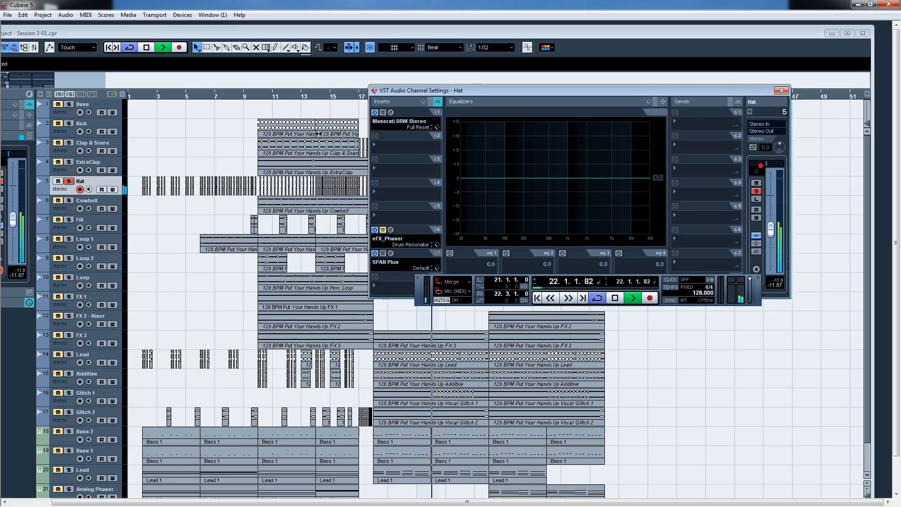
left_click(391, 113)
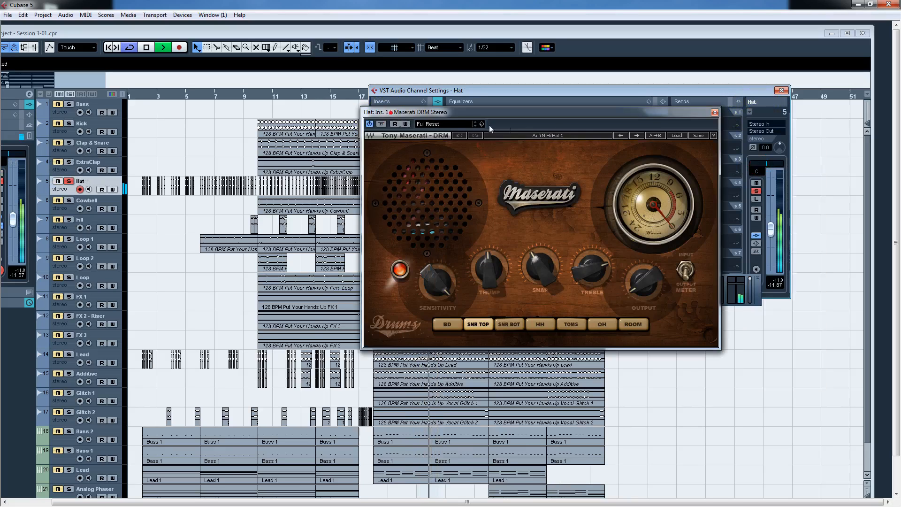
left_click_drag(530, 113, 581, 84)
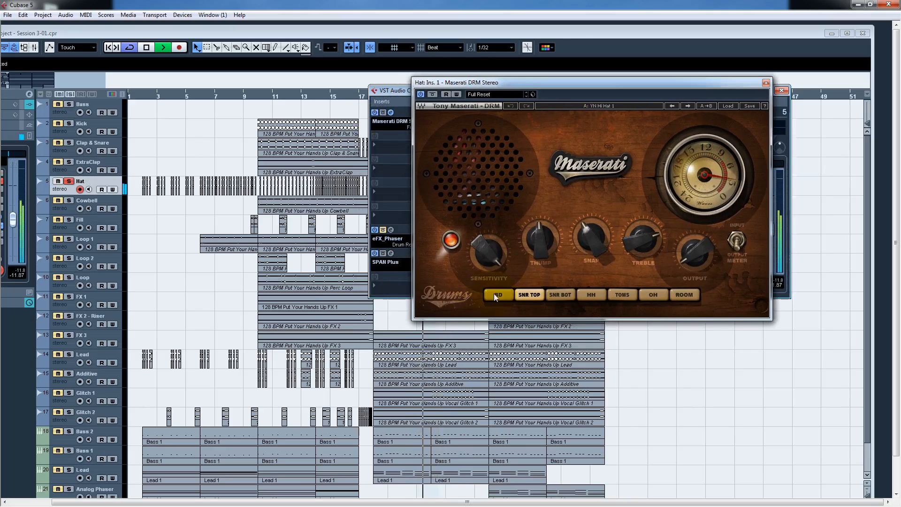
left_click_drag(576, 85, 591, 75)
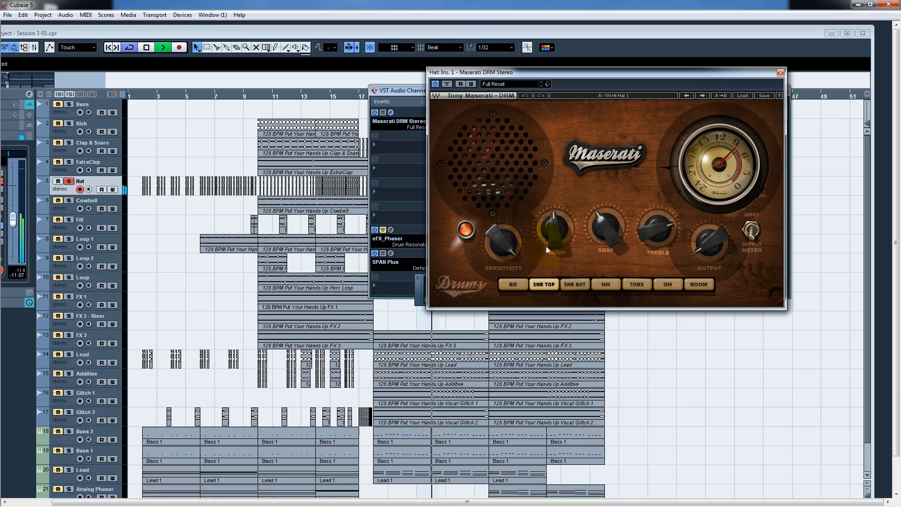
Check the Thump, Snap and Treble knob values in the Hat's Maserati DRM Stereo.
left_click_drag(556, 237, 556, 237)
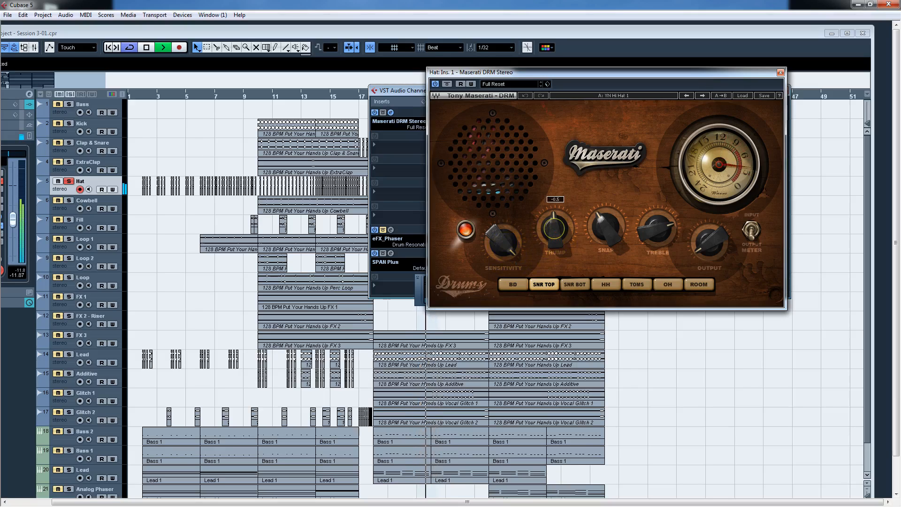
left_click_drag(605, 227, 605, 227)
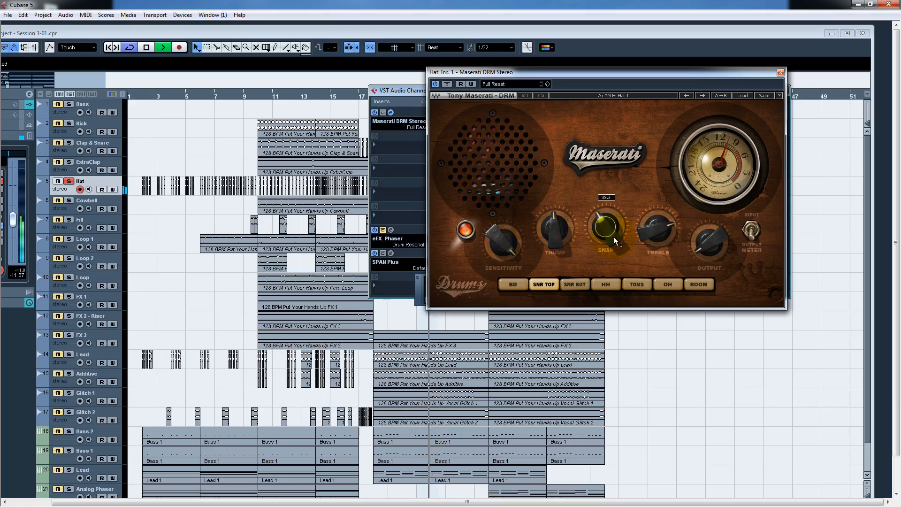
left_click_drag(657, 228, 657, 229)
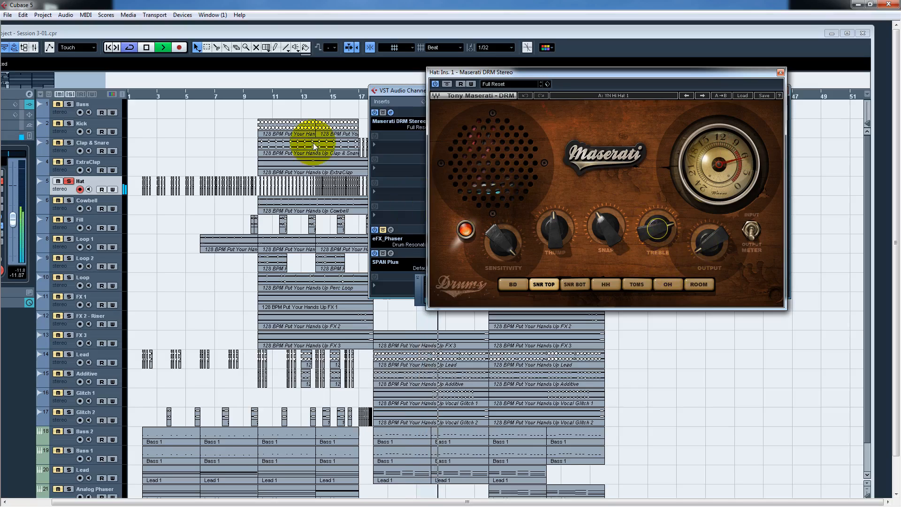
Bypass and re-enable the Hat's Maserati DRM Stereo to compare the sound, then close the insert.
left_click(446, 86)
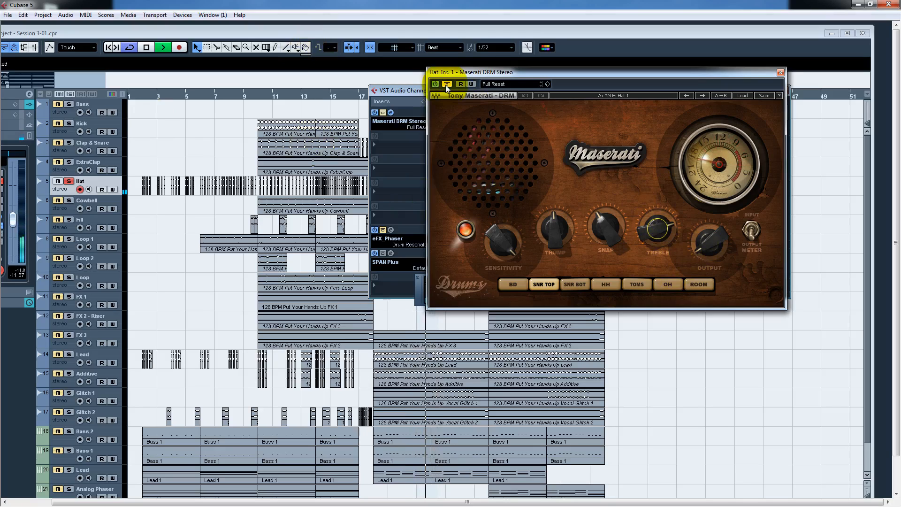
left_click(446, 85)
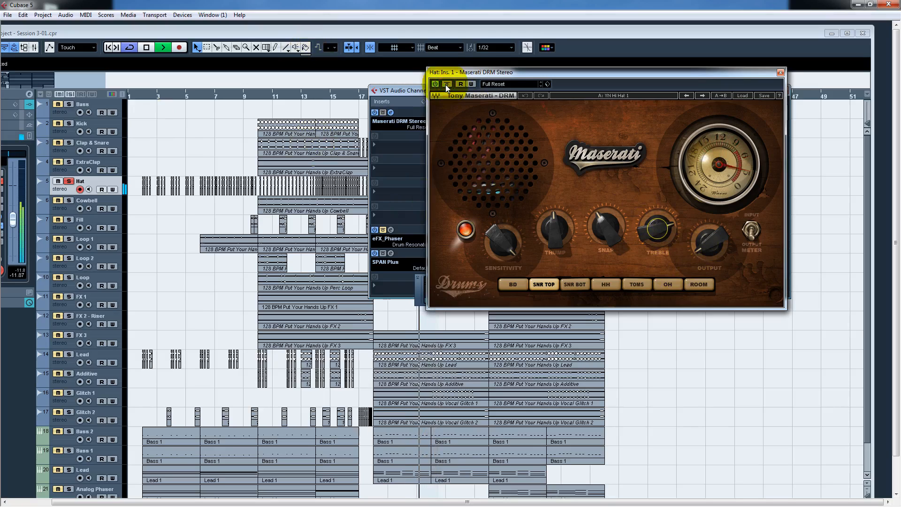
left_click(780, 72)
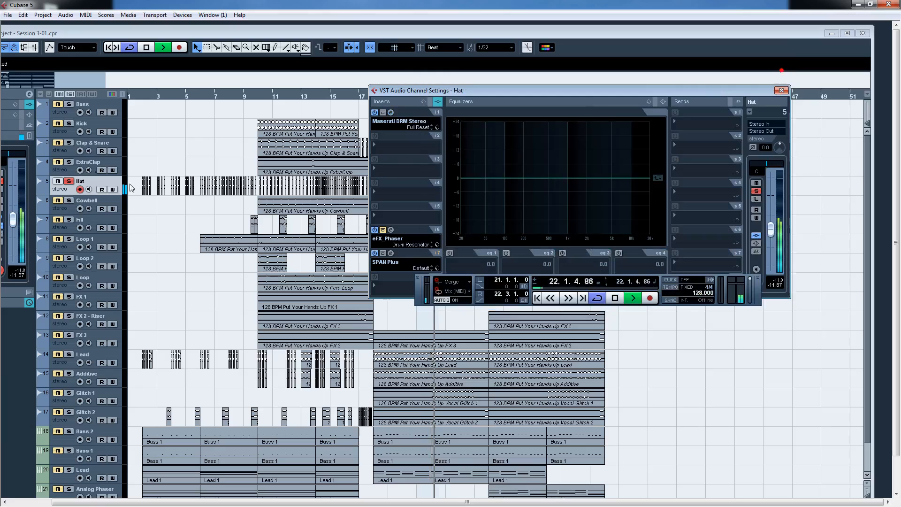
Solo the Cowbell track in place of Hat and select it.
left_click(69, 200)
left_click(68, 182)
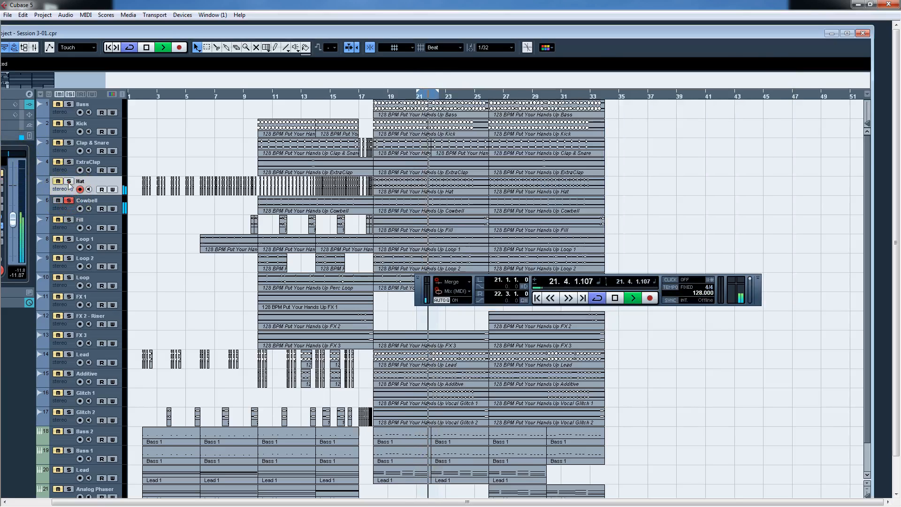
left_click(89, 205)
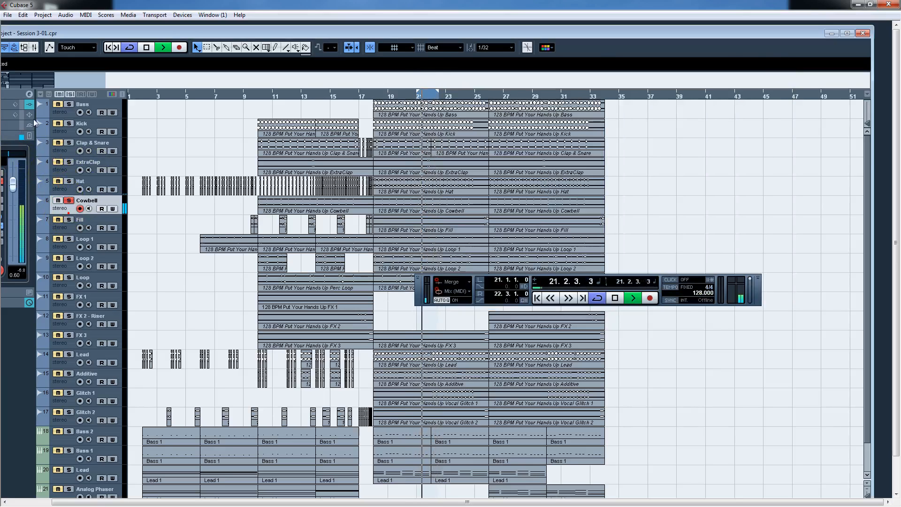
Open the Cowbell channel settings and bring up its API-550A Stereo insert, placed clear of the insert list.
left_click(30, 94)
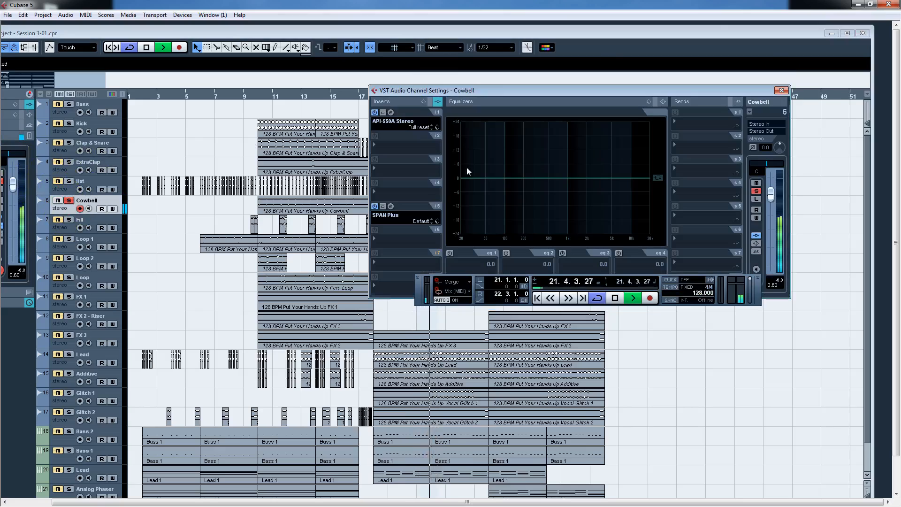
left_click(392, 113)
left_click_drag(551, 77, 570, 65)
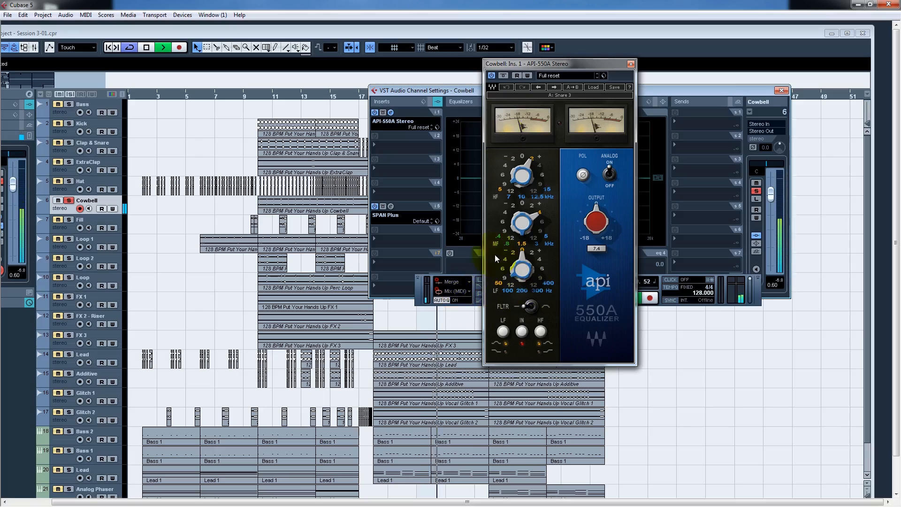
Bypass and re-enable the Cowbell's API-550A Stereo to compare the sound, then close the insert.
left_click(507, 76)
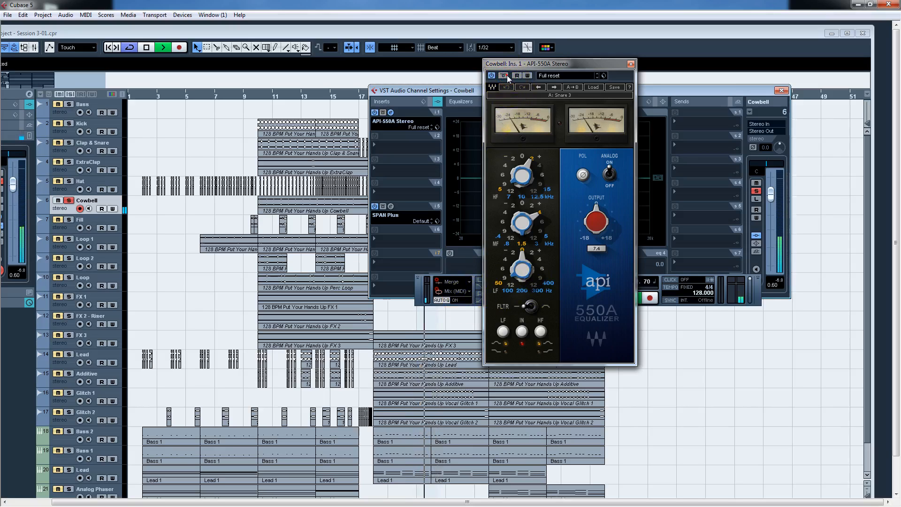
left_click(507, 75)
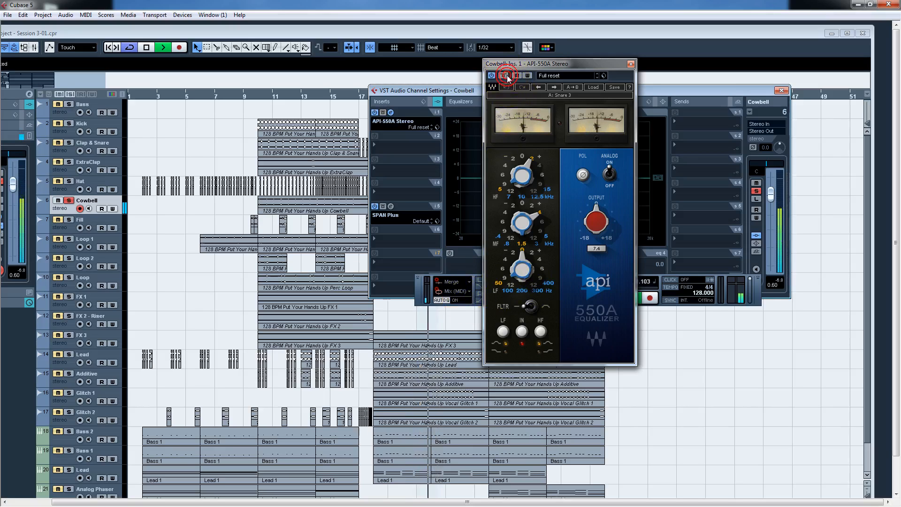
left_click(631, 63)
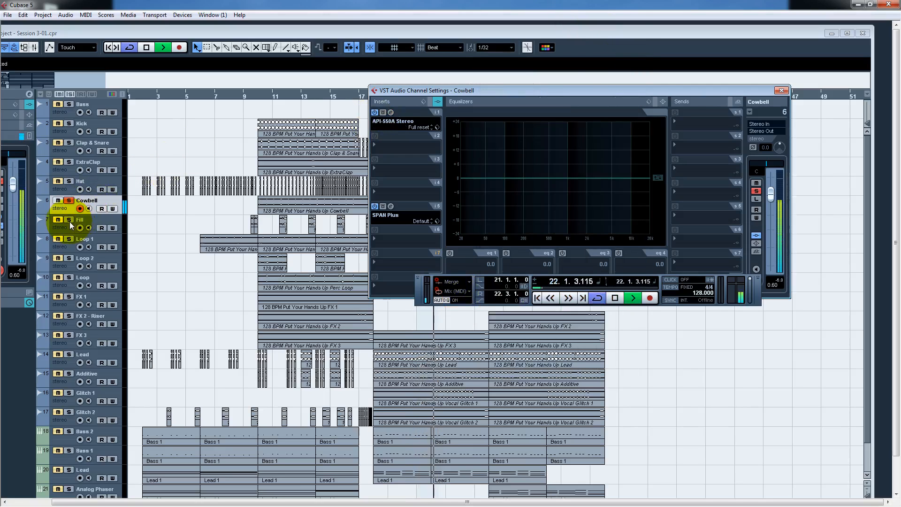
Switch the channel settings to the Fill track and move that window and the transport panel clear of the arrangement.
left_click_drag(569, 92, 492, 80)
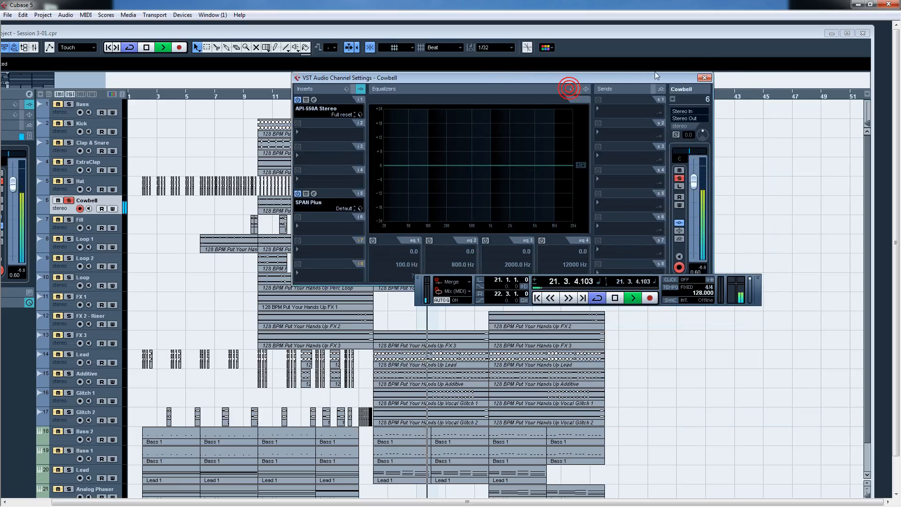
left_click(674, 96)
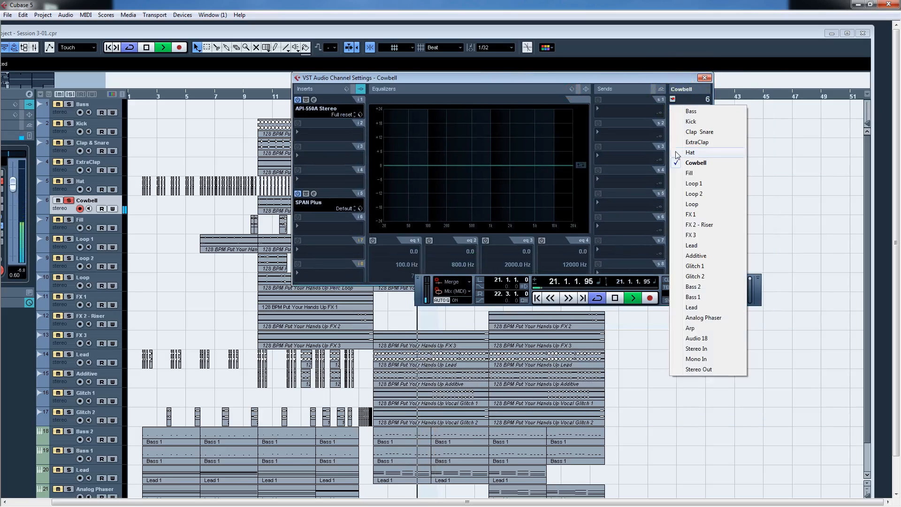
left_click(688, 172)
left_click_drag(363, 78, 605, 88)
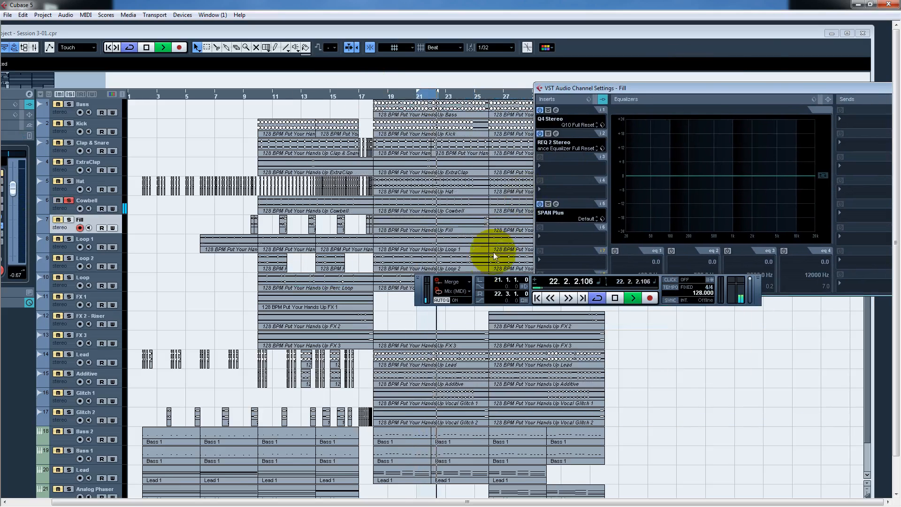
left_click_drag(490, 277, 419, 375)
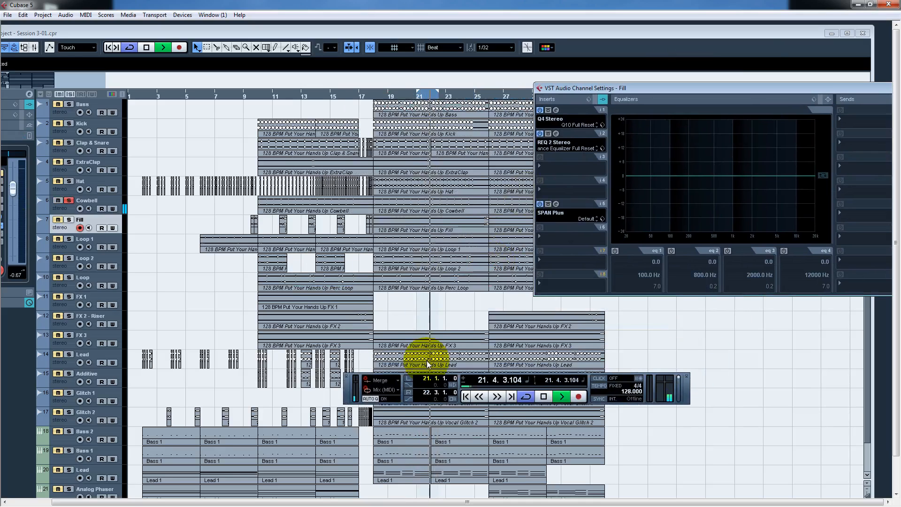
Solo the Fill track in place of Cowbell and set the loop range from 25.2.1.0 to 26.1.1.0.
left_click(69, 219)
left_click(68, 201)
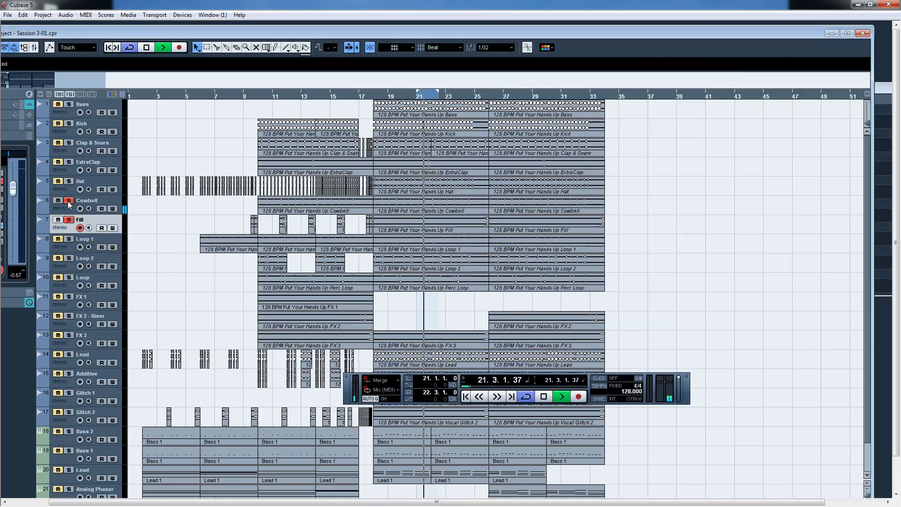
left_click(384, 197)
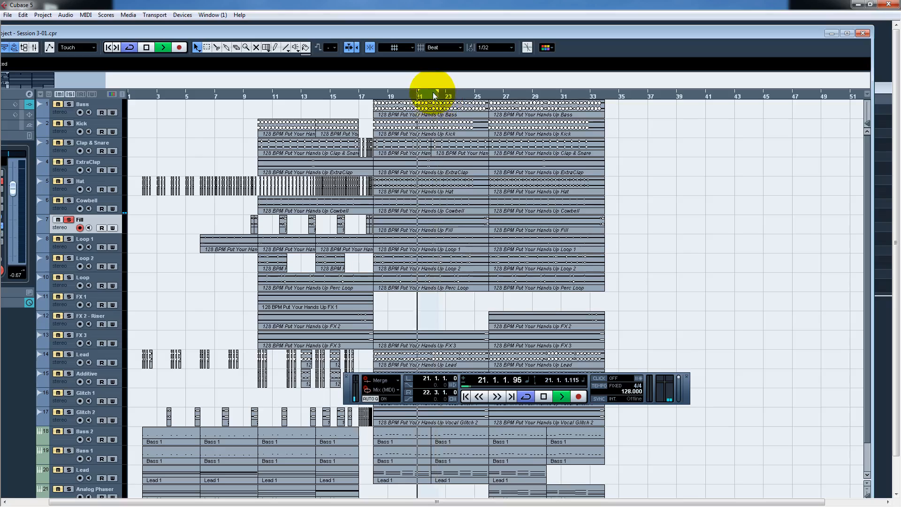
left_click_drag(437, 93, 488, 93)
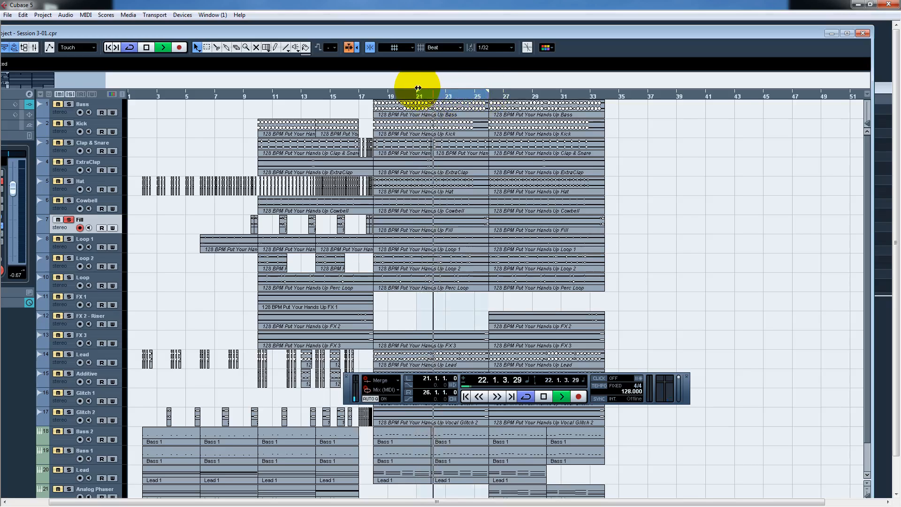
left_click_drag(418, 89, 481, 90)
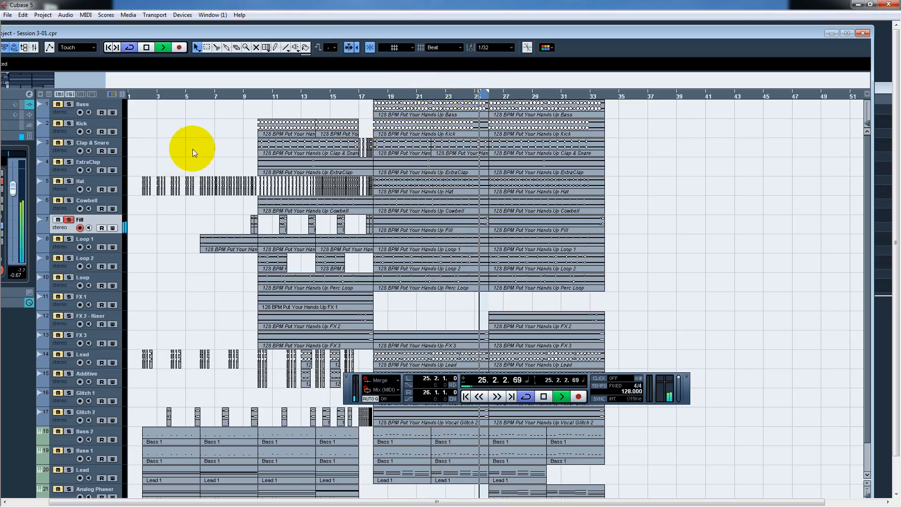
Reopen the Fill channel settings and bring up its REQ 2 Stereo insert, placed clear of the insert list.
left_click(29, 95)
left_click_drag(607, 88, 403, 42)
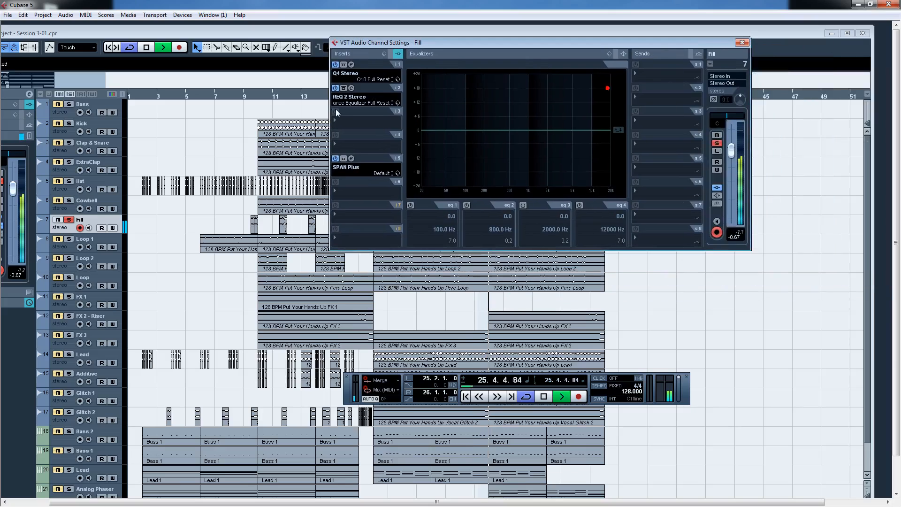
left_click(351, 86)
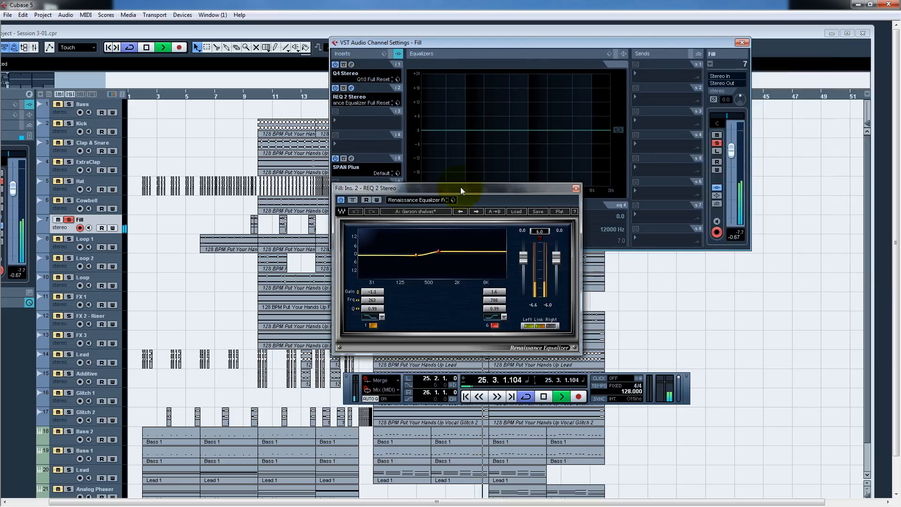
left_click_drag(460, 187, 523, 77)
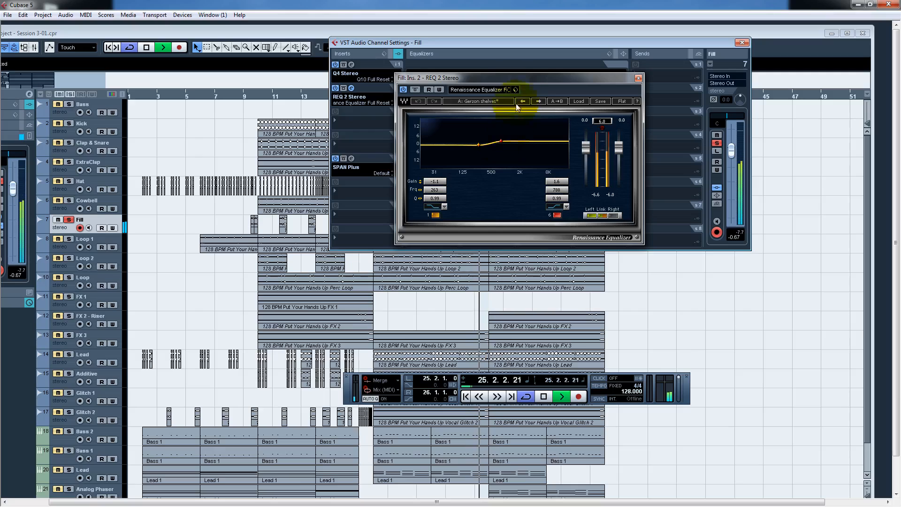
Bypass and re-enable the Fill track's REQ 2 Stereo to compare the sound, then close the insert.
left_click(416, 90)
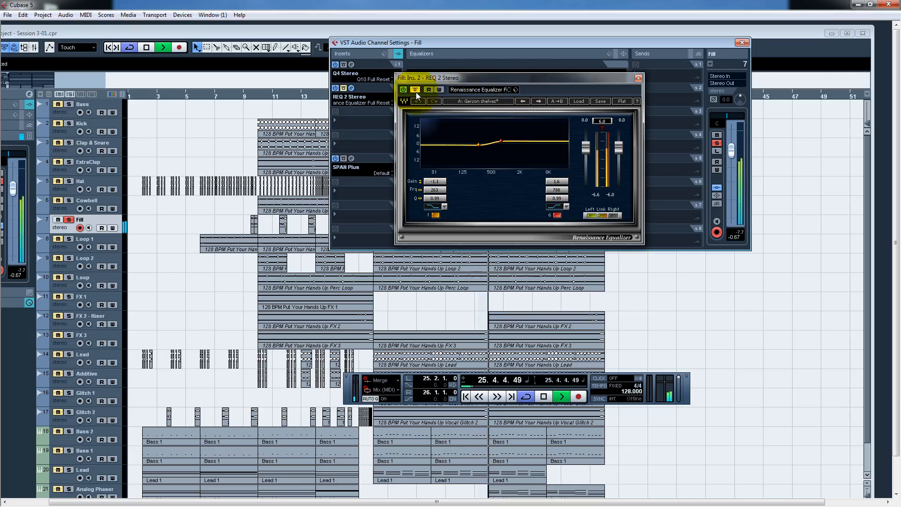
left_click(416, 92)
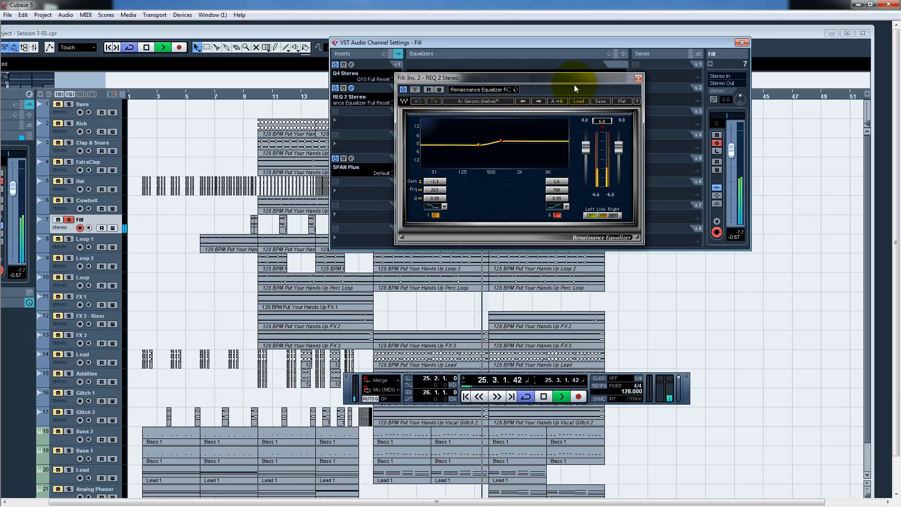
left_click(637, 79)
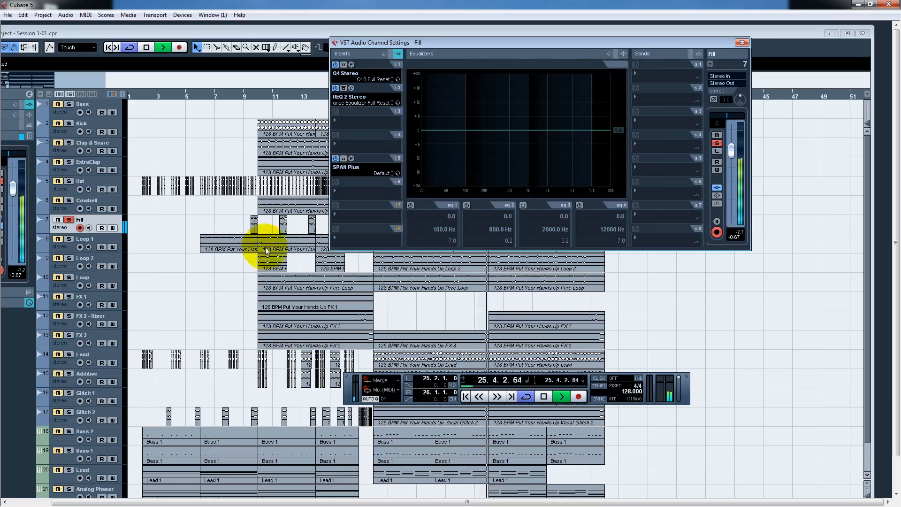
Solo the Loop 1 track in place of Fill and set the loop range from 18.1.1.0 to 24.3.1.0.
left_click(68, 240)
left_click(69, 219)
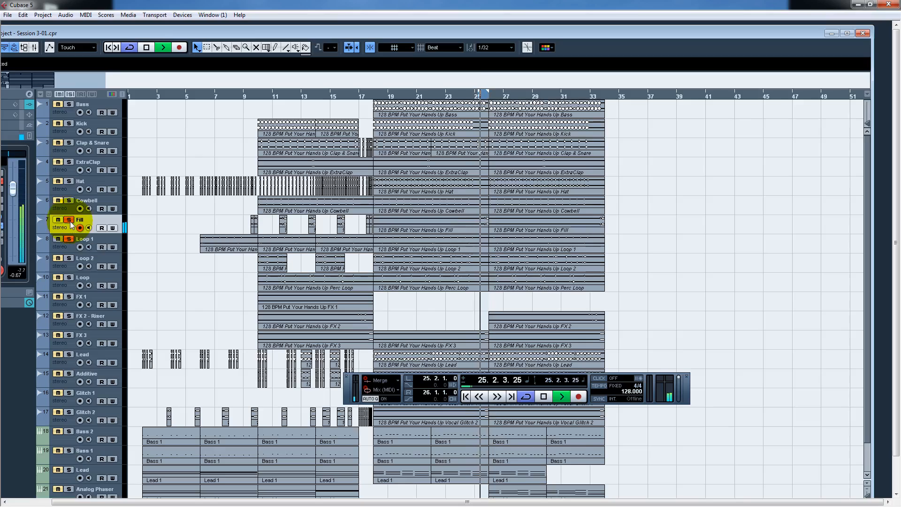
left_click(485, 27)
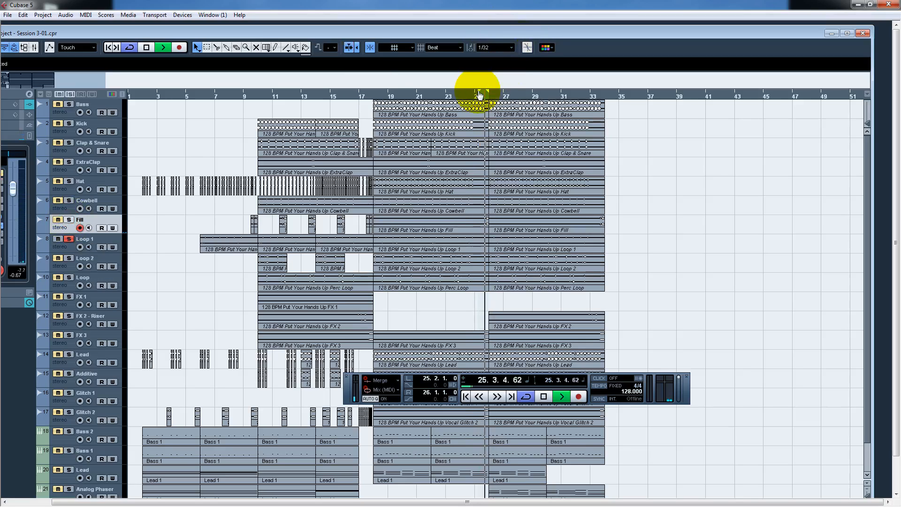
mouse_move(480, 96)
left_mouse_down()
mouse_move(373, 111)
mouse_move(446, 90)
mouse_move(487, 96)
mouse_move(467, 96)
left_mouse_up()
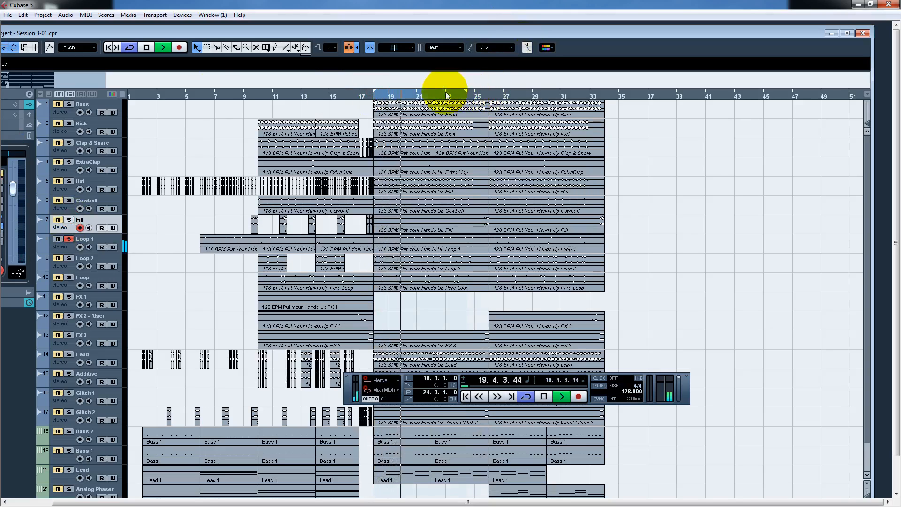
Open the Loop 1 channel settings and bring up its H-EQ Stereo insert, placed clear of the insert list.
left_click(78, 240)
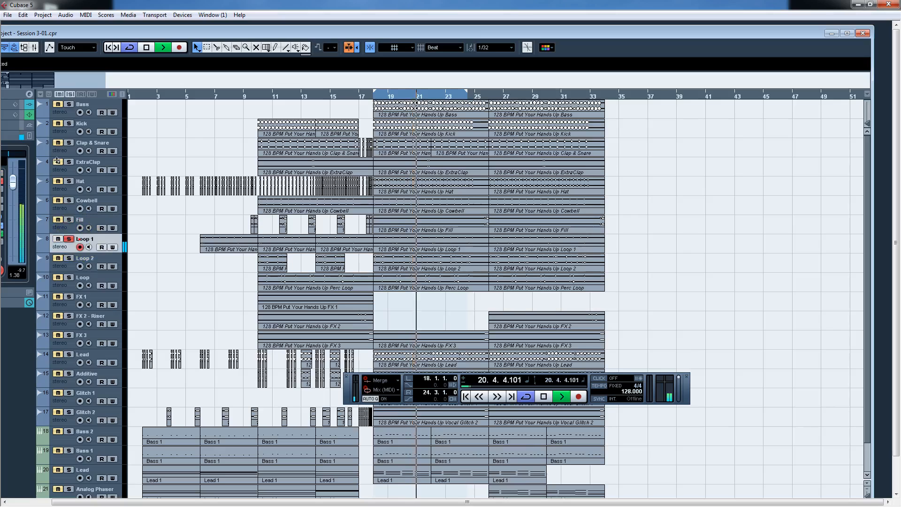
left_click(29, 94)
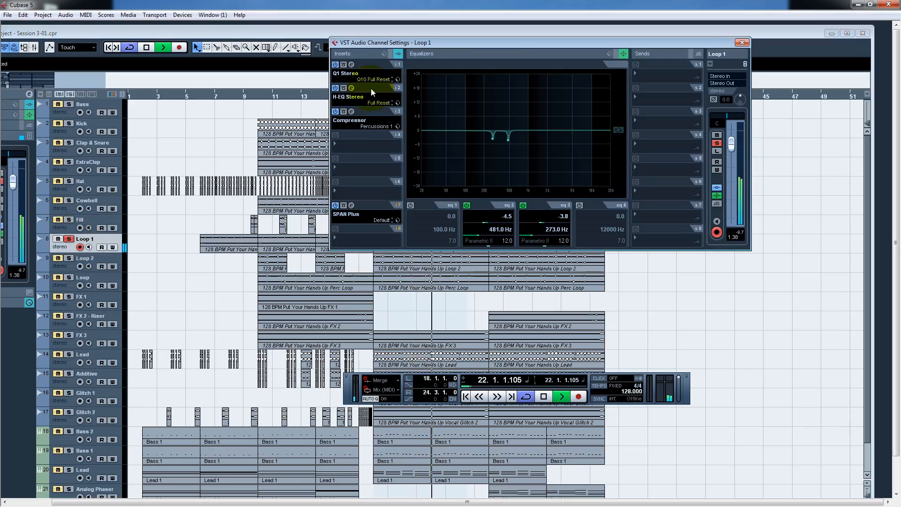
left_click_drag(413, 41, 404, 42)
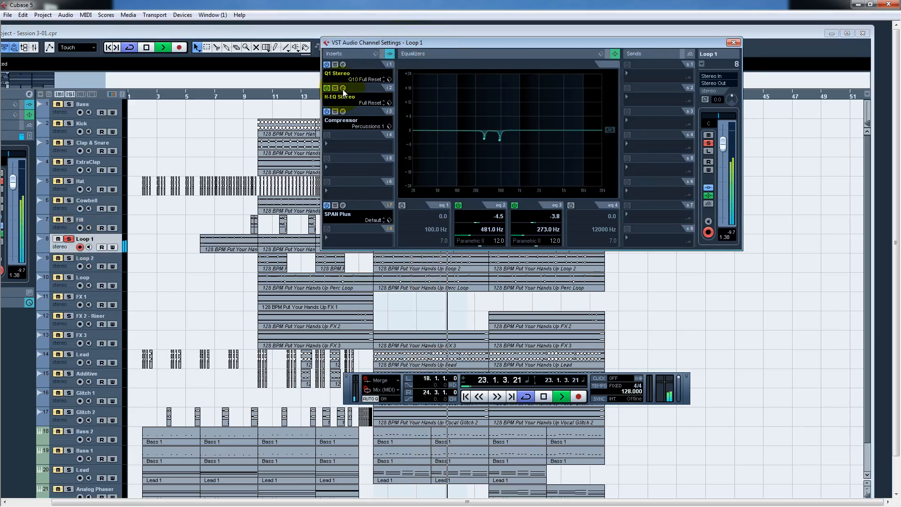
left_click(343, 89)
left_click_drag(444, 139, 534, 32)
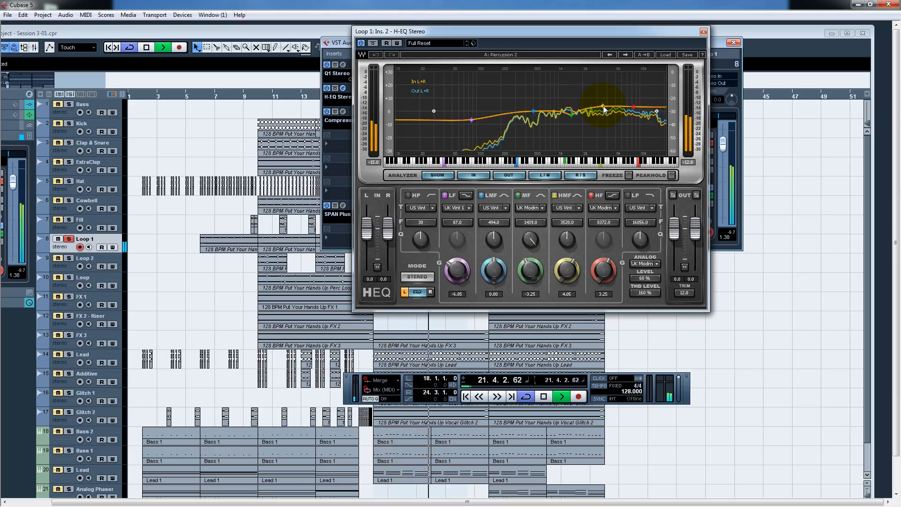
Bypass and re-enable Loop 1's H-EQ Stereo to compare the sound, then close the insert.
left_click(373, 44)
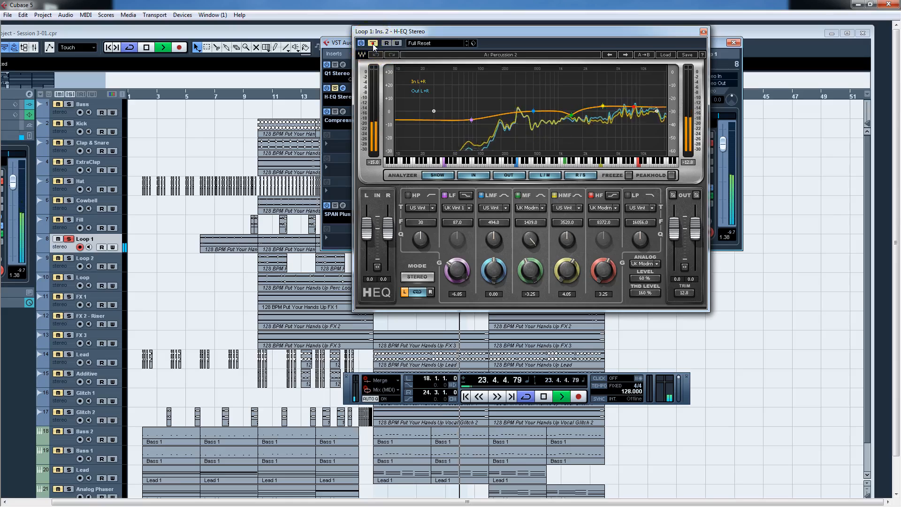
left_click(374, 43)
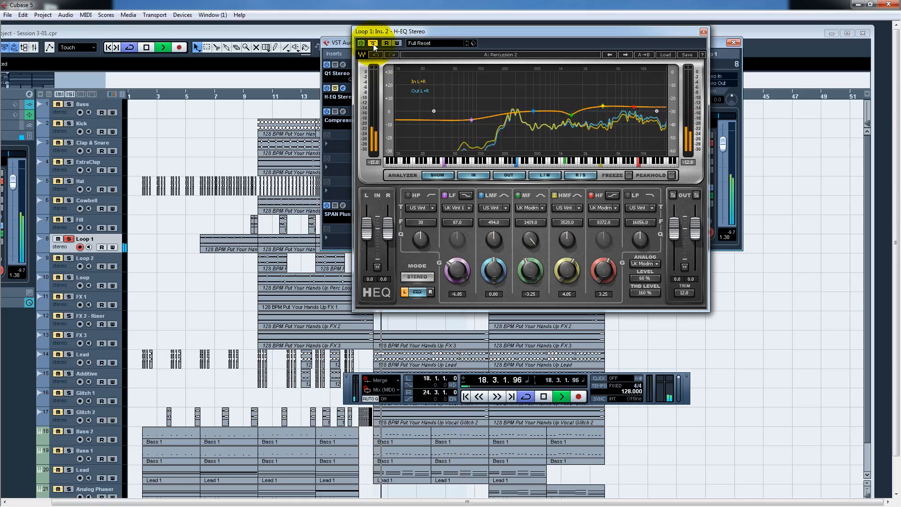
left_click(373, 44)
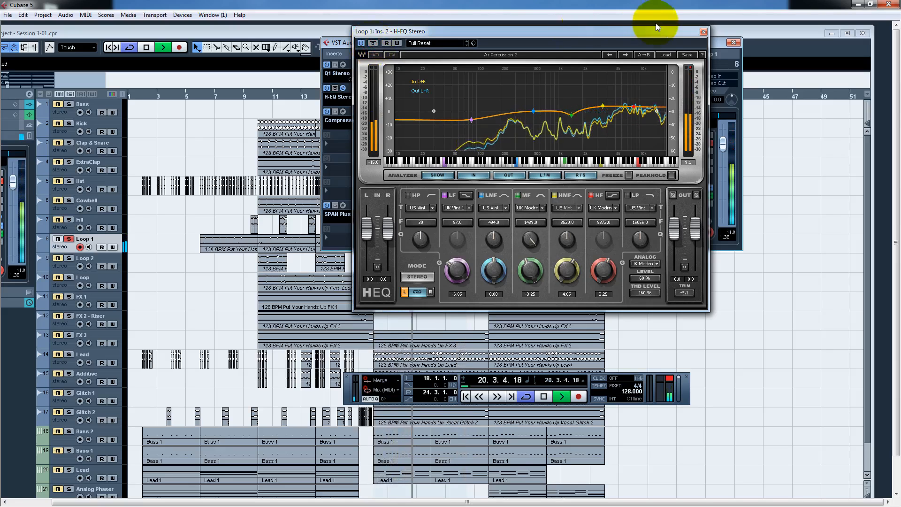
left_click(703, 31)
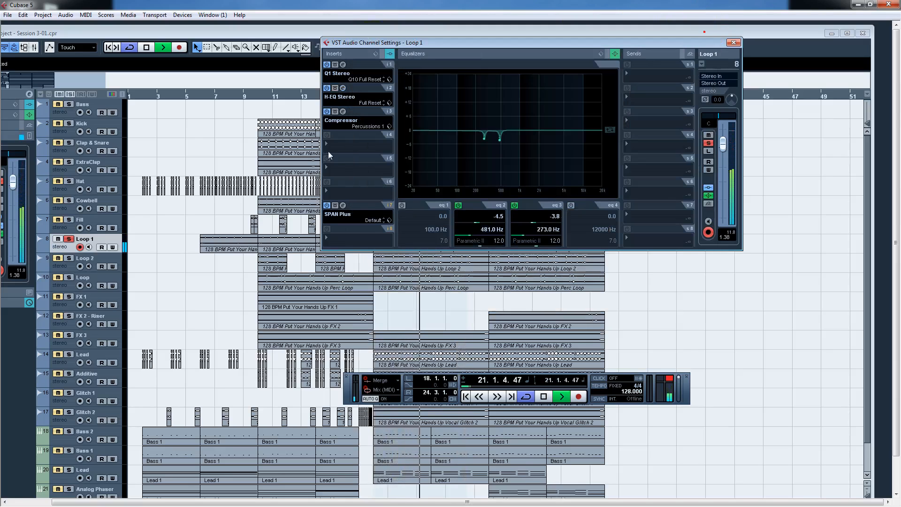
Bring up Loop 1's Compressor insert and place its window over the equalizer area to review its settings.
left_click(343, 112)
left_click_drag(616, 155, 577, 87)
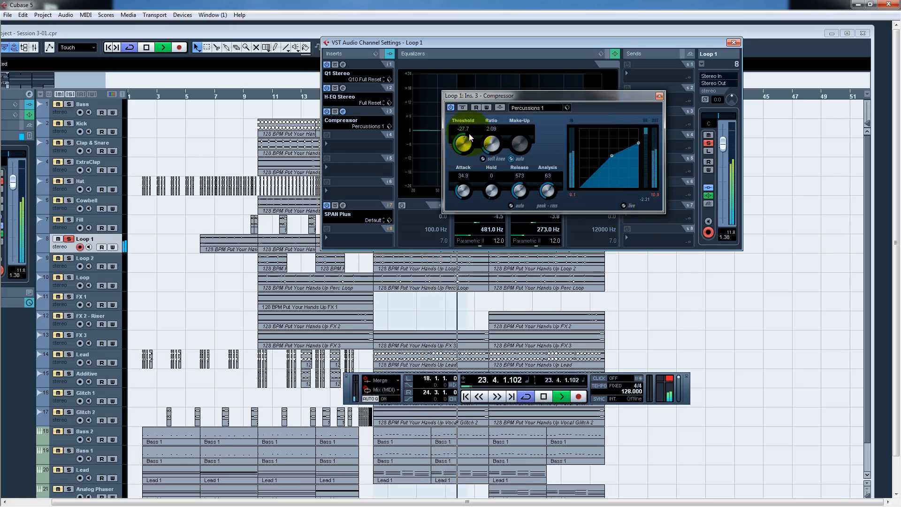
left_click_drag(536, 96, 545, 78)
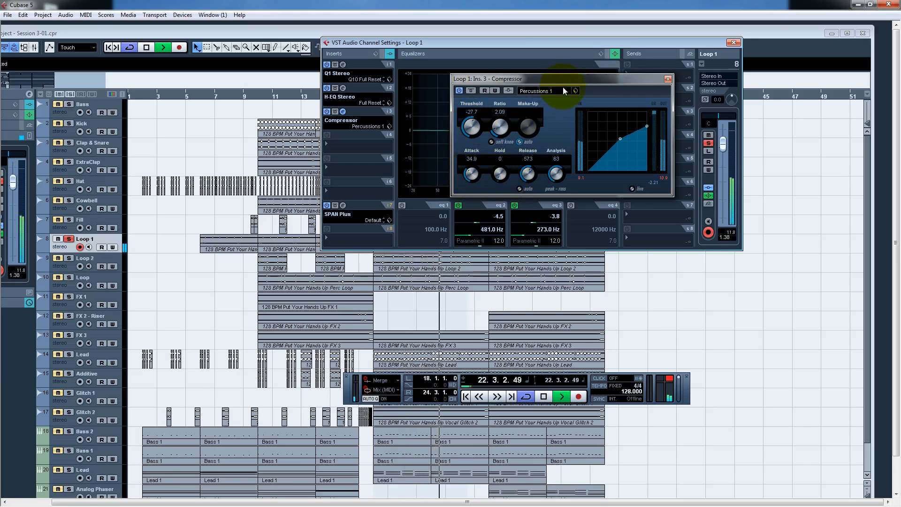
left_click_drag(565, 83, 536, 80)
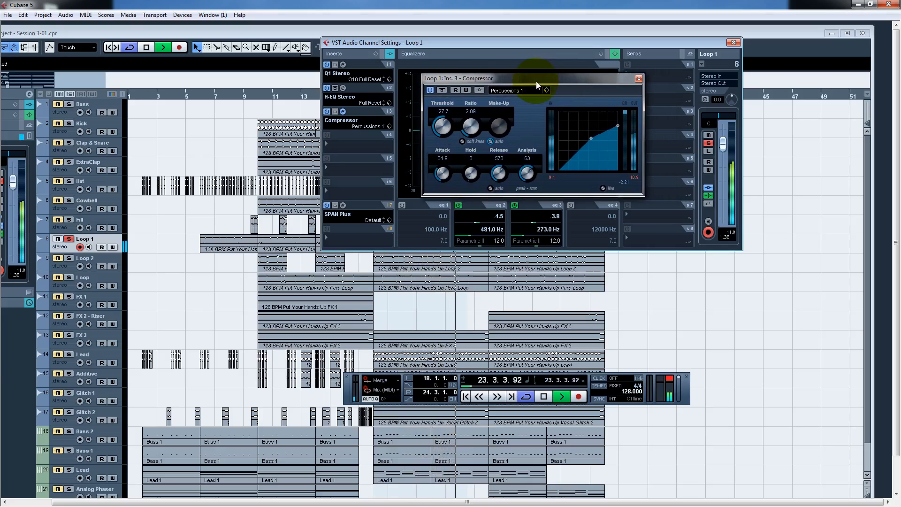
Bypass and re-enable Loop 1's Compressor to compare the sound, then close the insert.
left_click(444, 92)
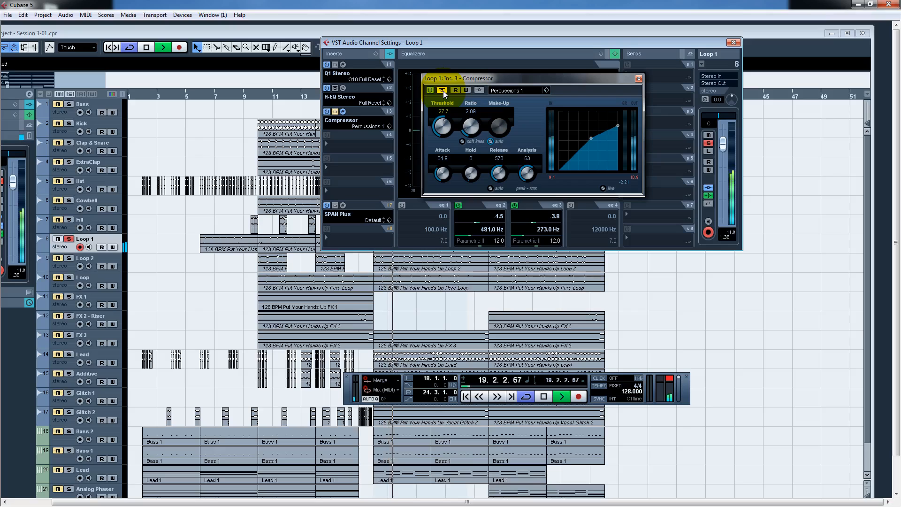
left_click(443, 91)
left_click(527, 77)
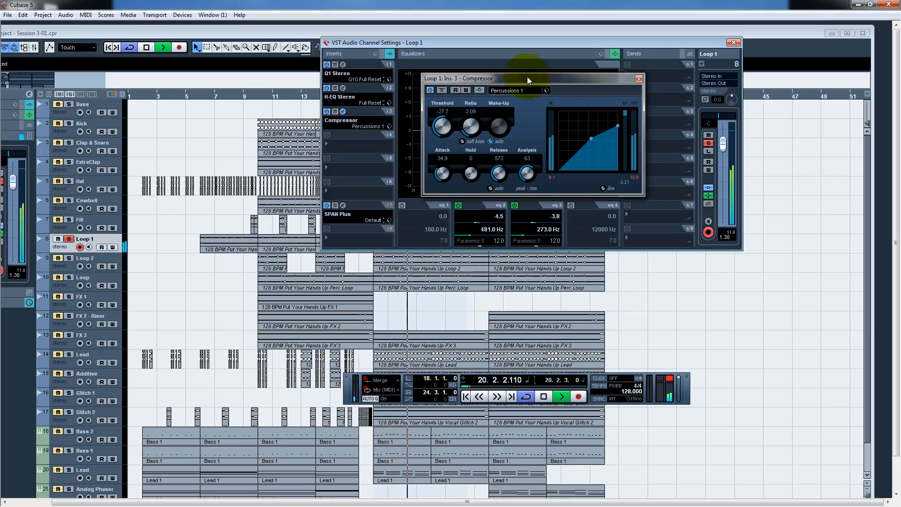
left_click(638, 78)
Switch the channel settings to Loop 2, solo that track in place of Loop 1, and reopen its settings.
left_click(700, 64)
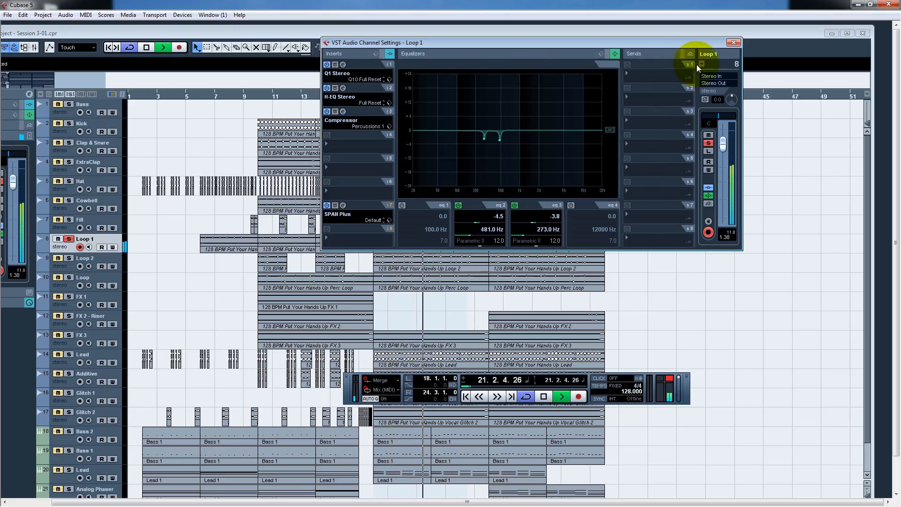
left_click(719, 158)
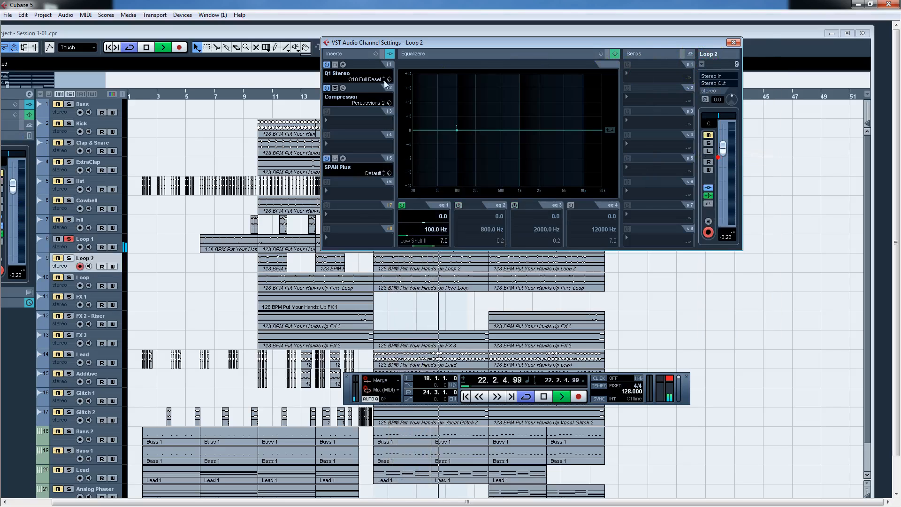
left_click(69, 259)
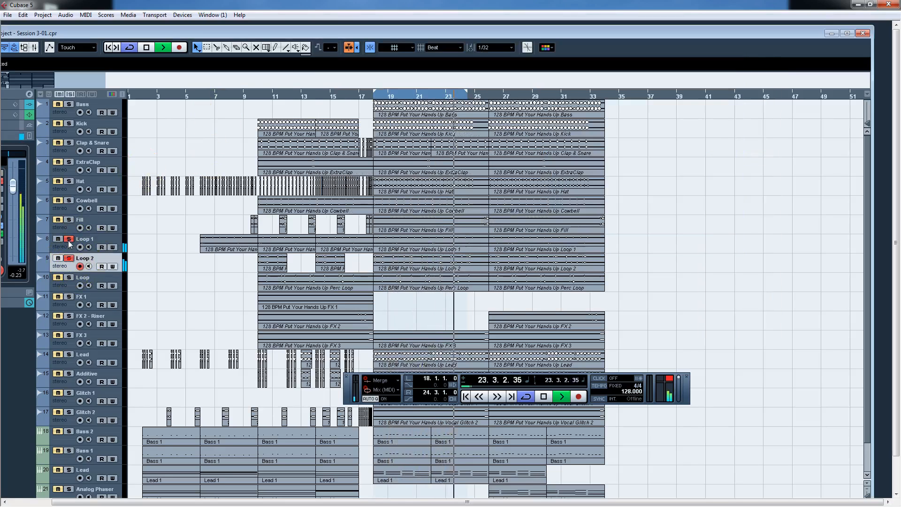
left_click(29, 94)
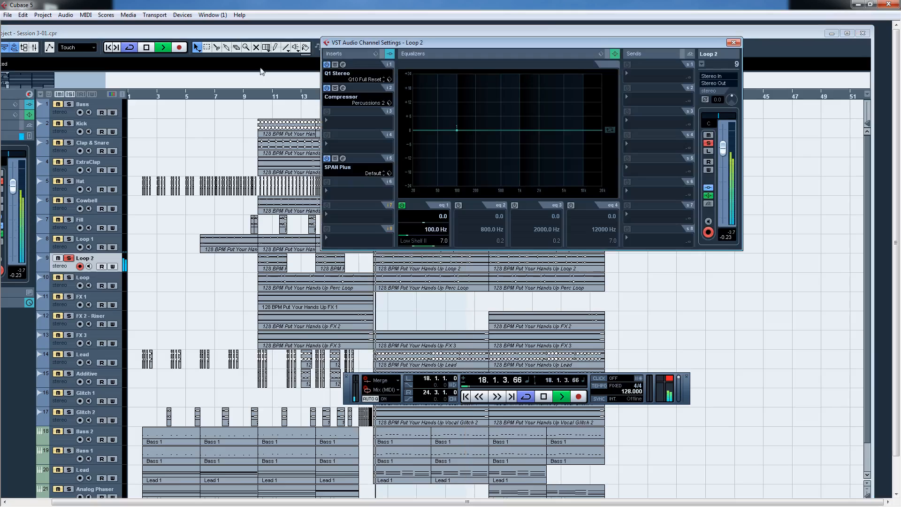
Review the Compressor insert on Loop 2, moving its window clear of the insert list, then close it.
left_click(343, 88)
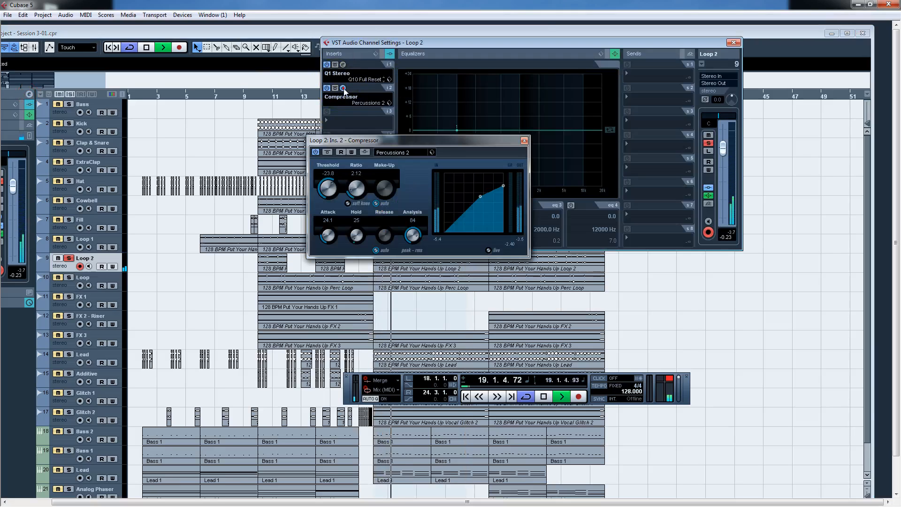
left_click_drag(432, 142, 548, 84)
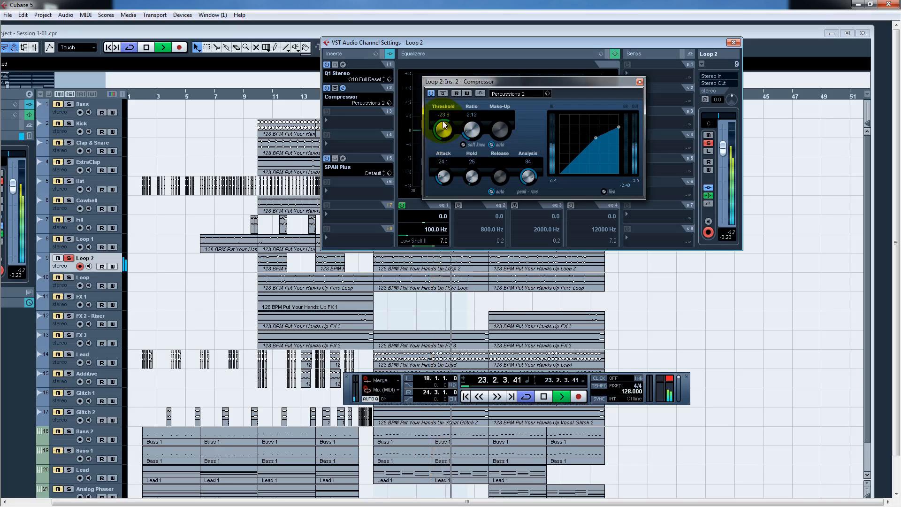
left_click(640, 82)
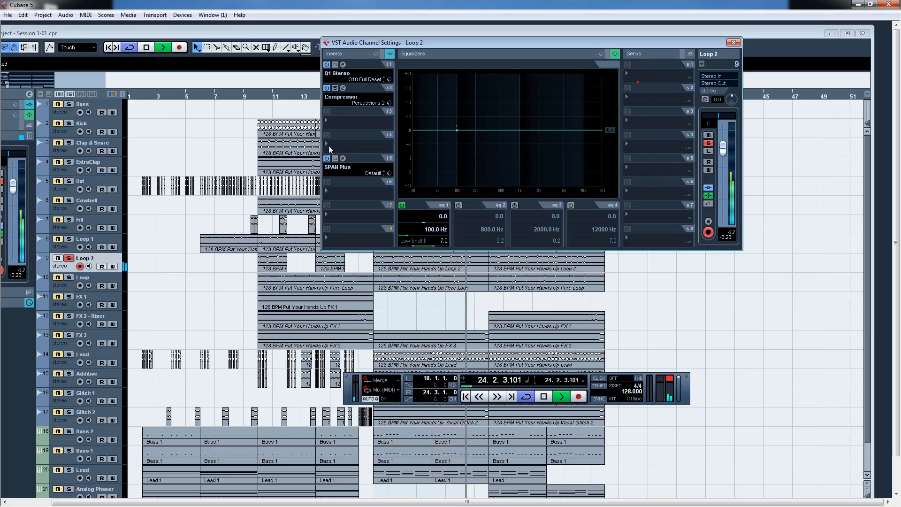
Solo Loop 1 together with Loop 2 to hear both loops at once, with the channel settings out of view.
left_click(69, 238)
key("Escape")
left_click(70, 221)
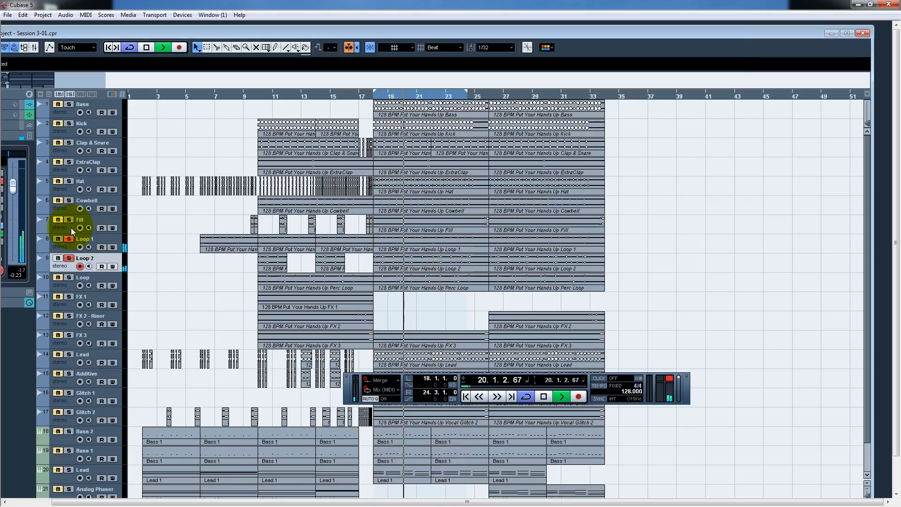
left_click(71, 223)
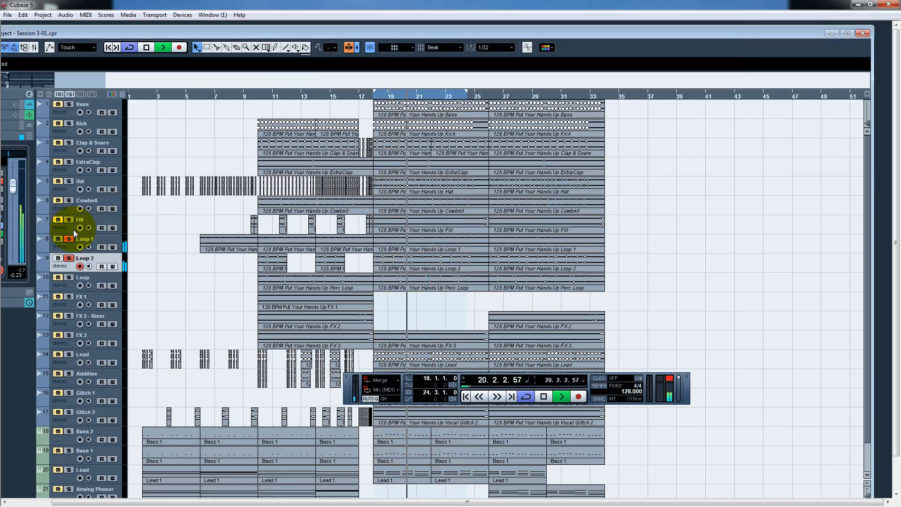
Solo the Loop track in place of Loop 1 and Loop 2.
left_click(69, 277)
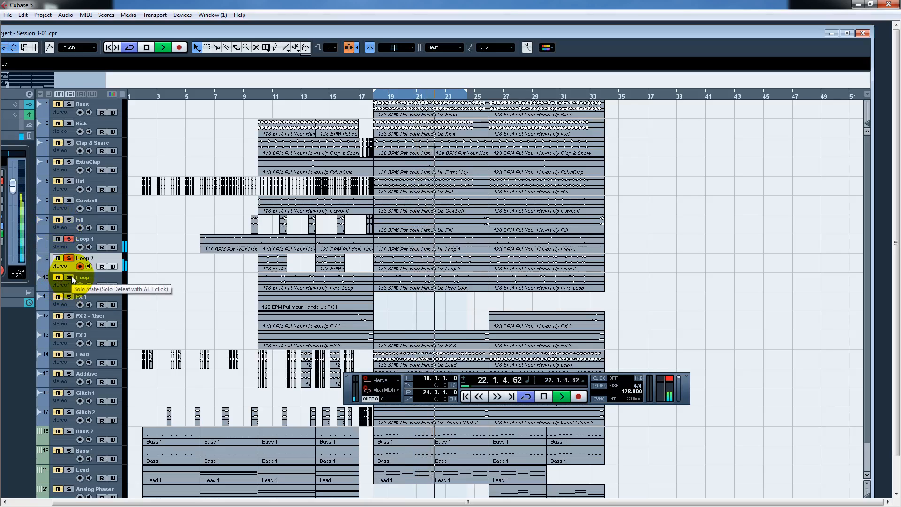
left_click(69, 257)
left_click(69, 238)
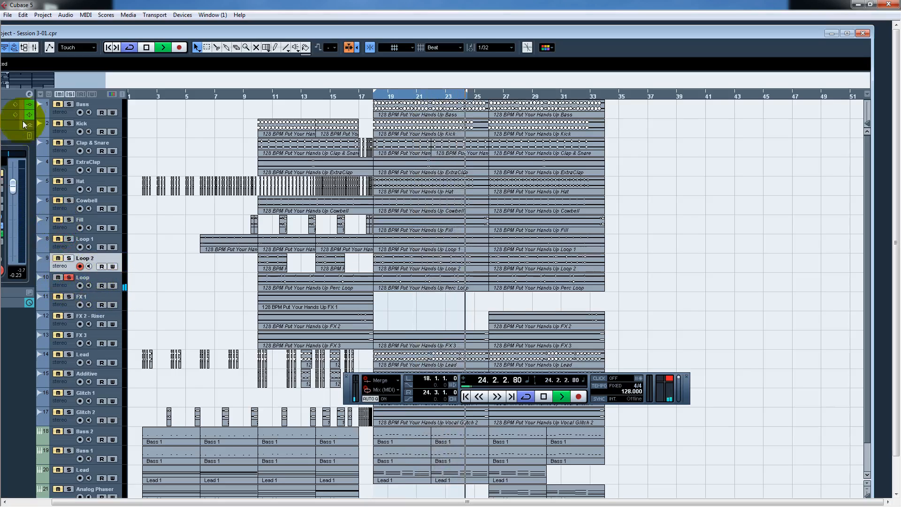
Switch the channel settings from Loop 2 to Loop and bring up its FabFilter Pro-C insert, moved clear of the transport panel.
left_click(26, 95)
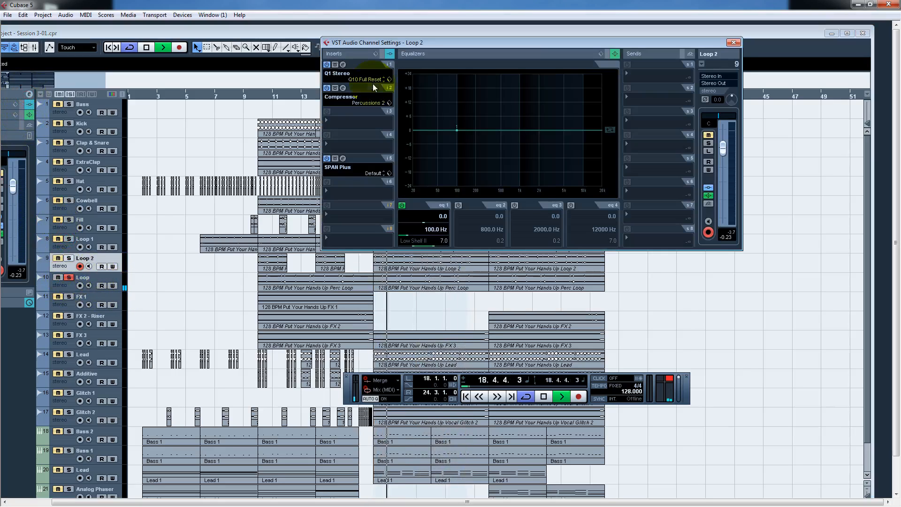
left_click(702, 64)
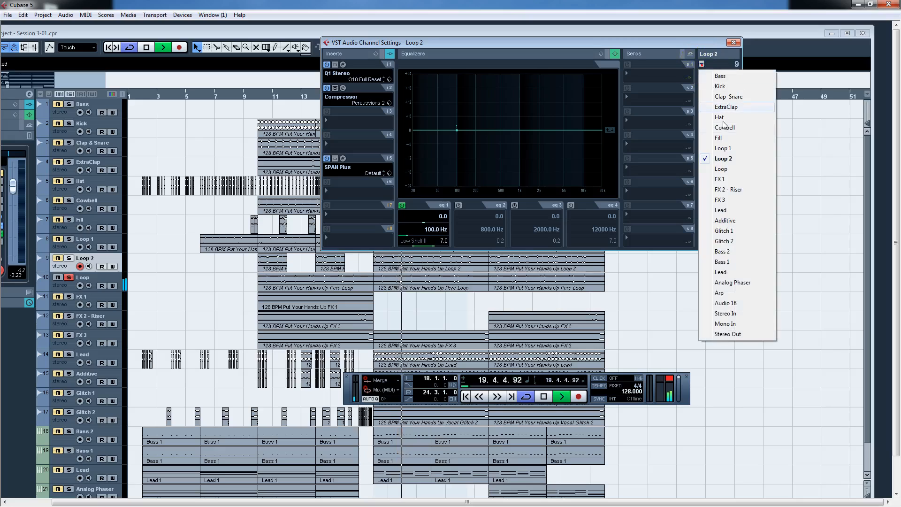
left_click(723, 170)
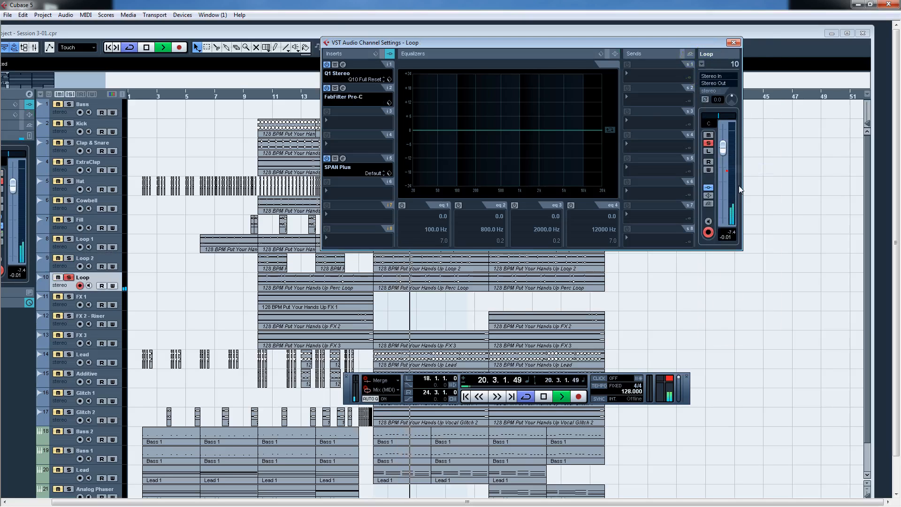
left_click(345, 92)
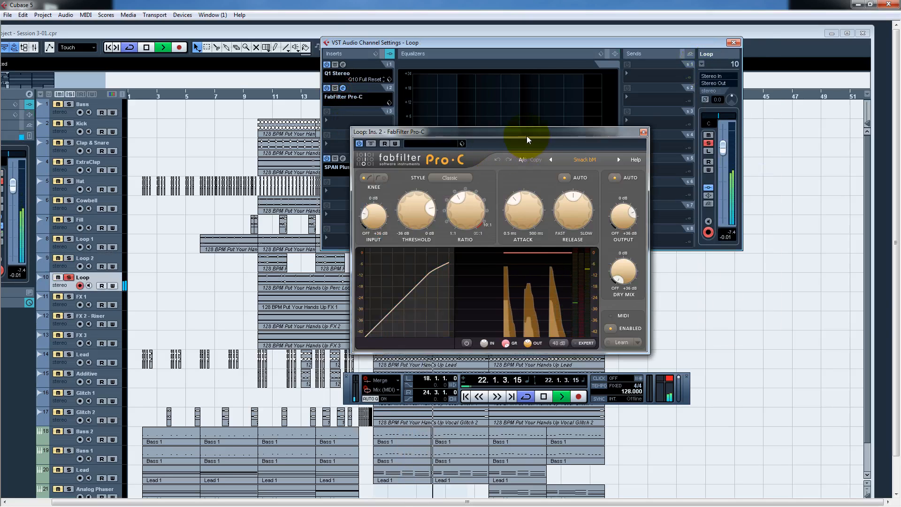
left_click_drag(518, 131, 476, 50)
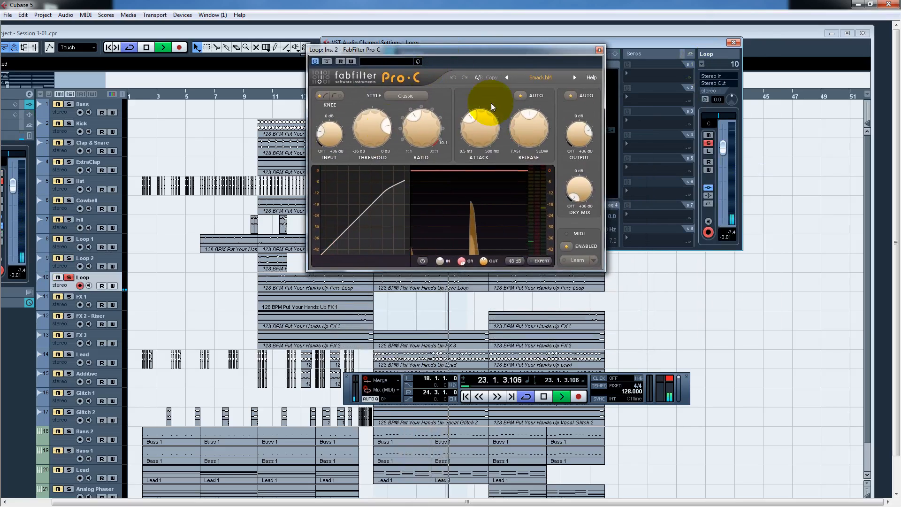
Check the threshold, ratio, attack, release and output settings of the FabFilter Pro-C insert on Loop.
mouse_move(370, 135)
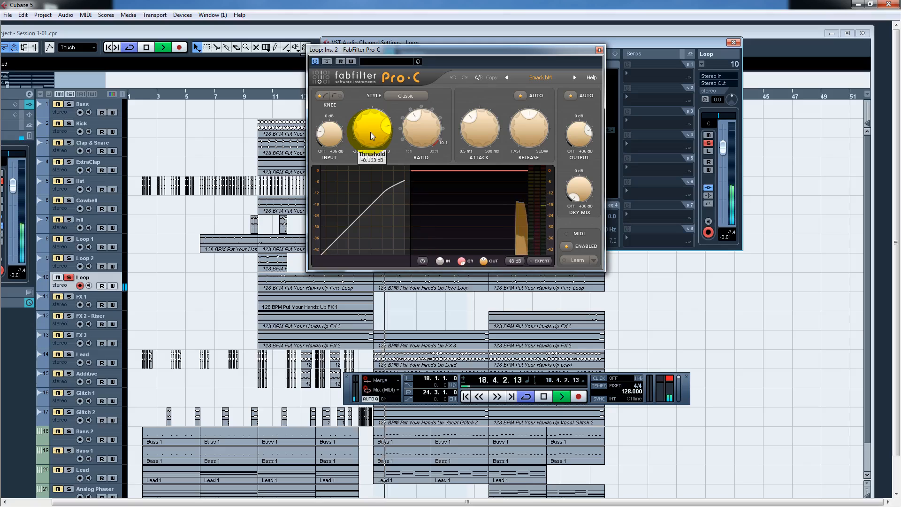
mouse_move(424, 123)
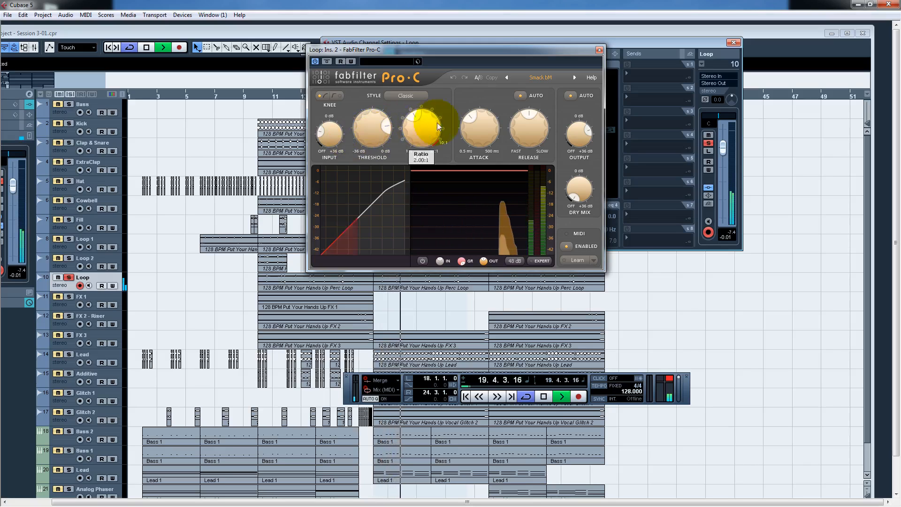
mouse_move(483, 133)
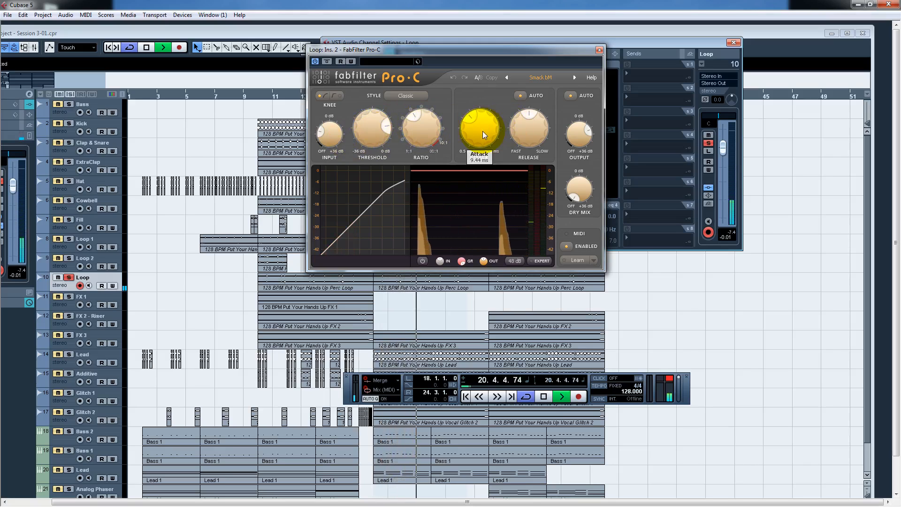
mouse_move(522, 137)
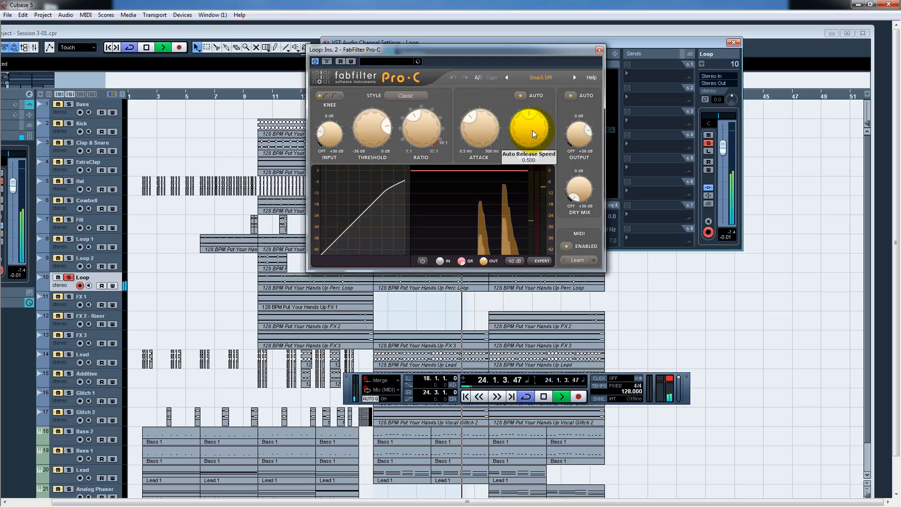
mouse_move(583, 136)
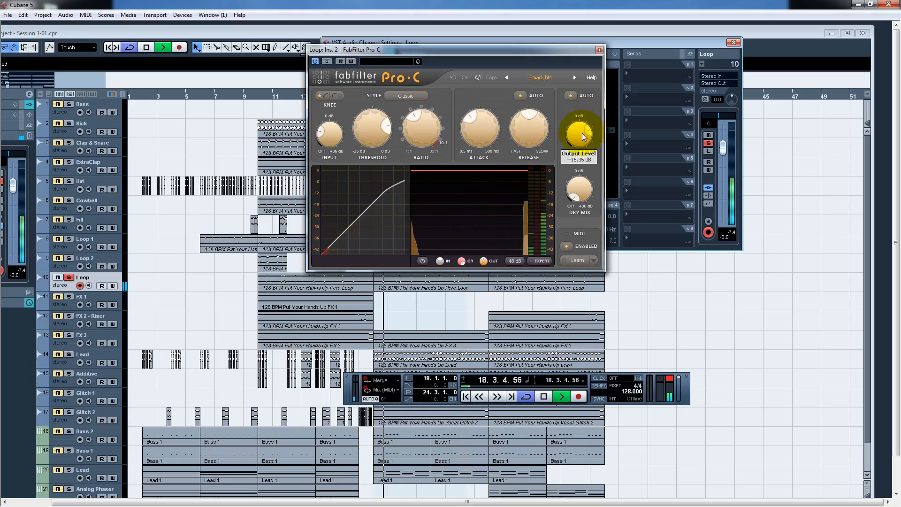
Compare the Loop track with FabFilter Pro-C bypassed and active, then close the compressor's window.
left_click(327, 61)
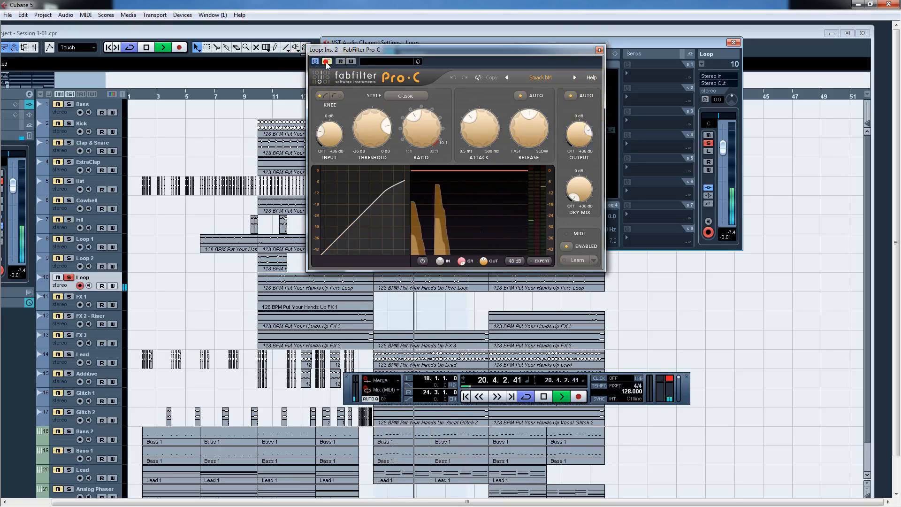
left_click(326, 62)
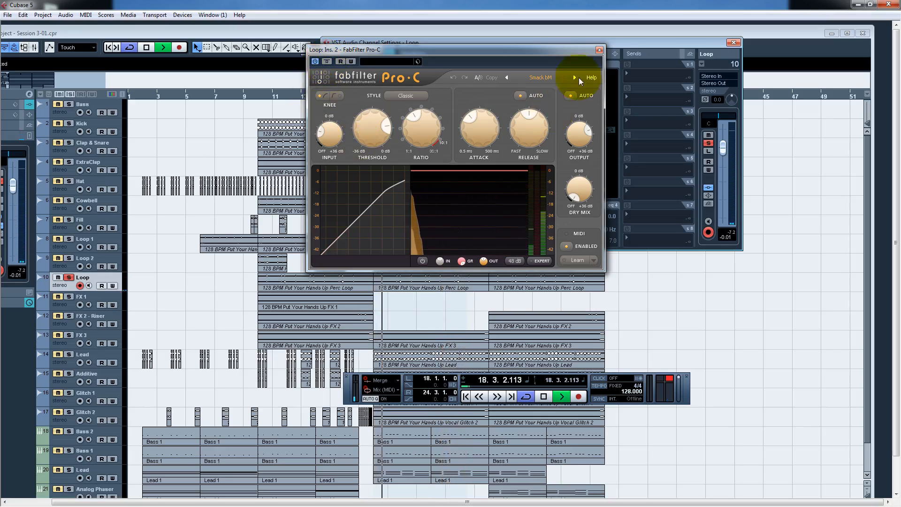
left_click(599, 50)
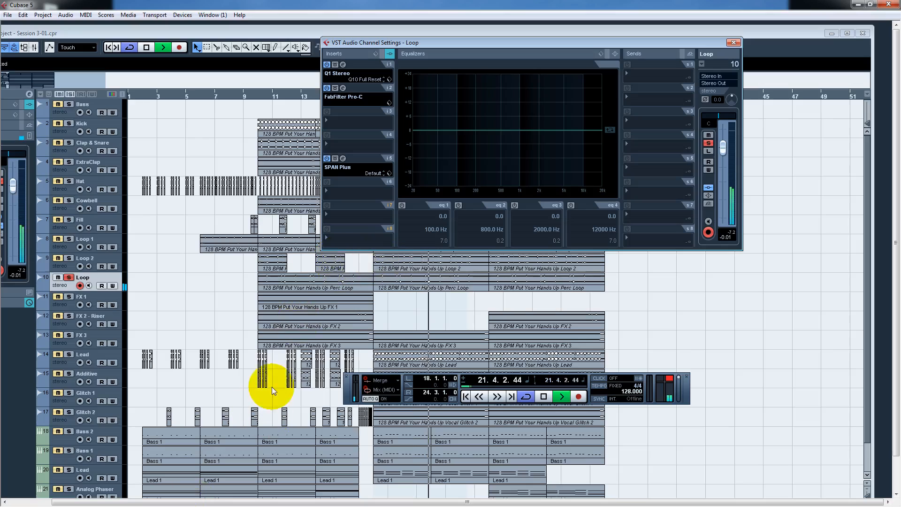
Look through the channel settings of FX 1, FX 2 - Riser, FX 3 and Lead in turn.
left_click(80, 296)
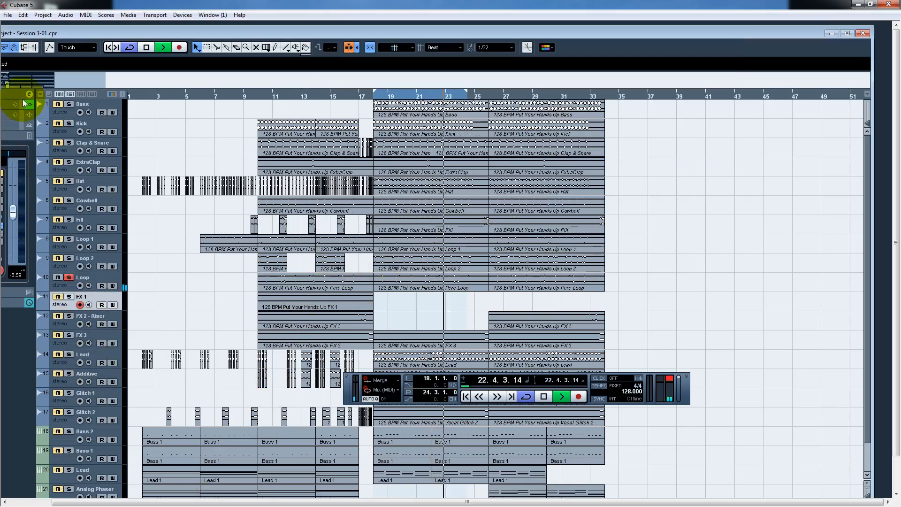
left_click(26, 94)
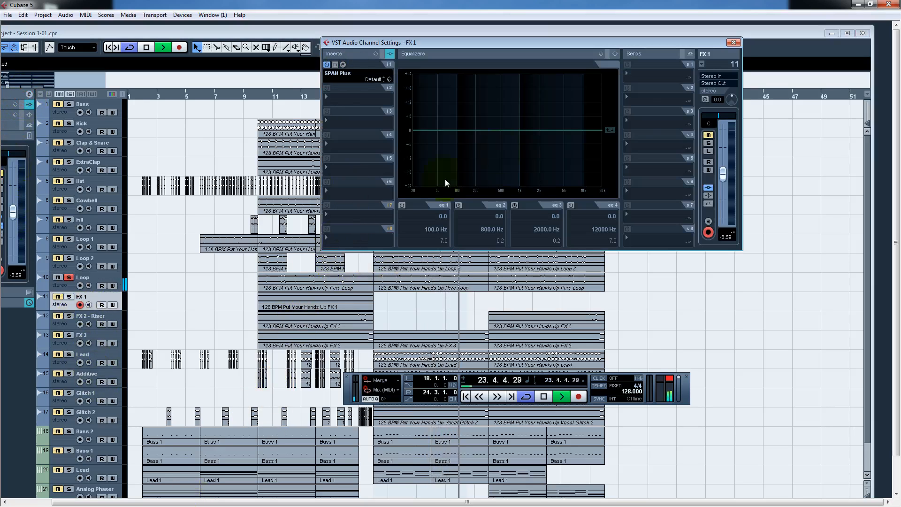
left_click(703, 63)
left_click(727, 189)
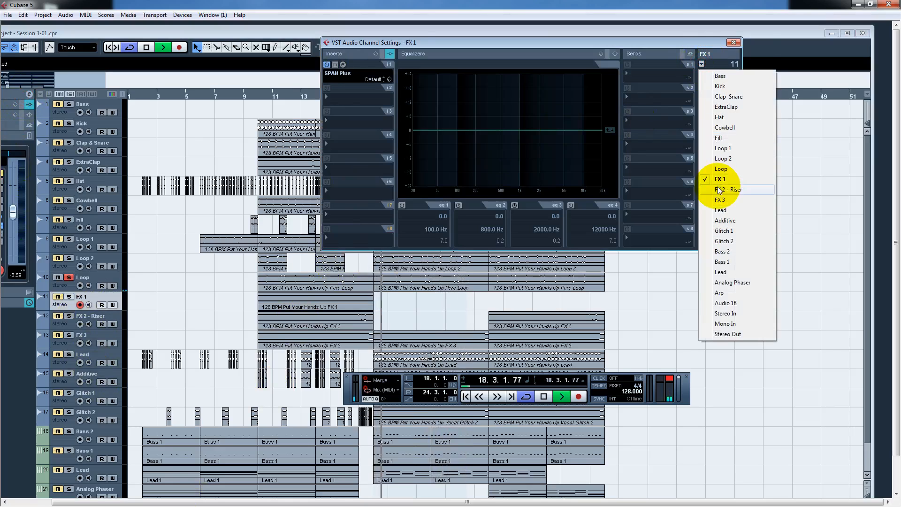
left_click(745, 55)
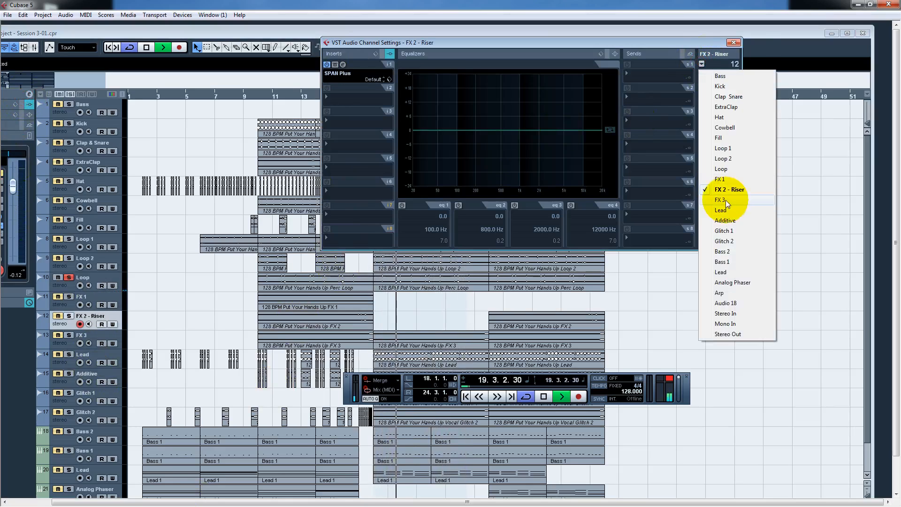
left_click(732, 199)
left_click(702, 63)
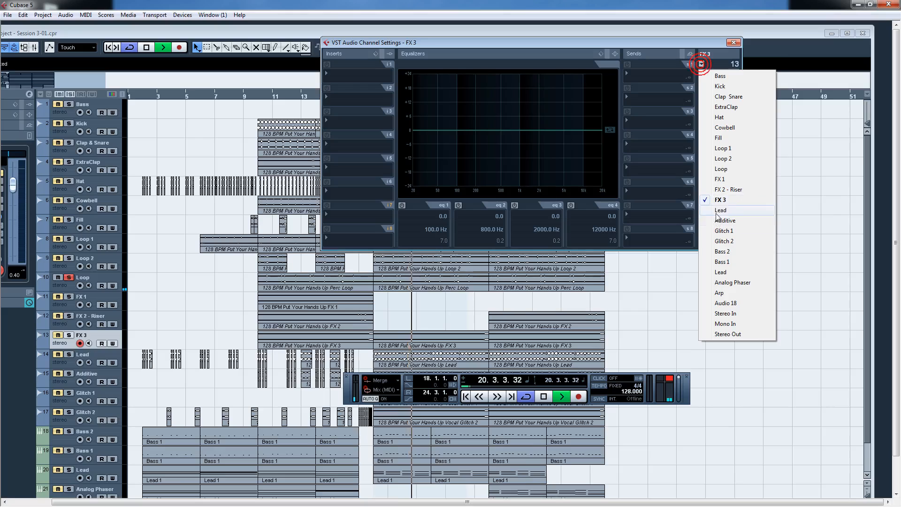
left_click(721, 210)
Solo the Lead track in place of Loop, with the channel settings out of view.
left_click(68, 354)
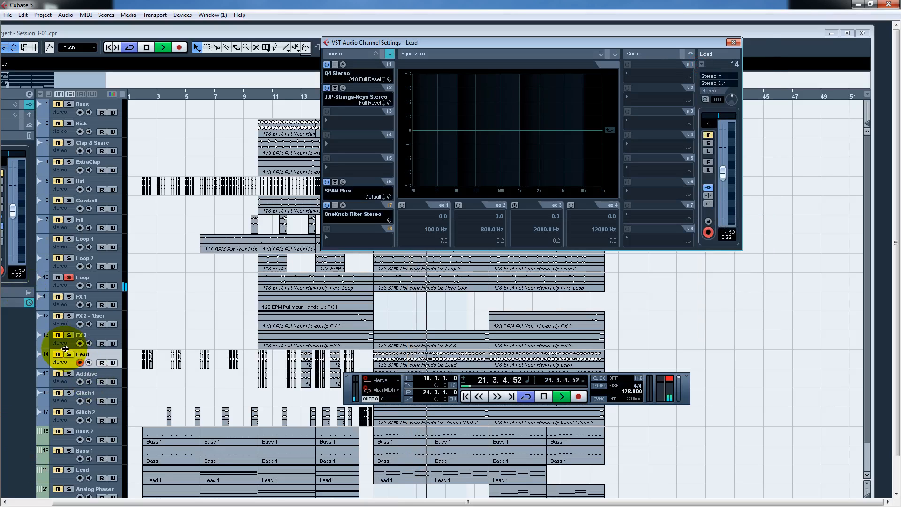
key("Escape")
left_click(69, 277)
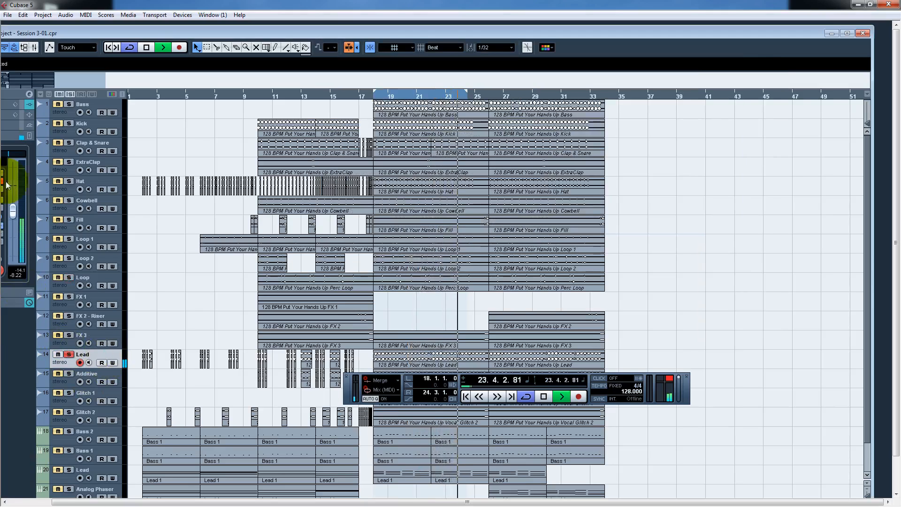
Extend the end of the playback cycle range to bar 26.
left_click(27, 96)
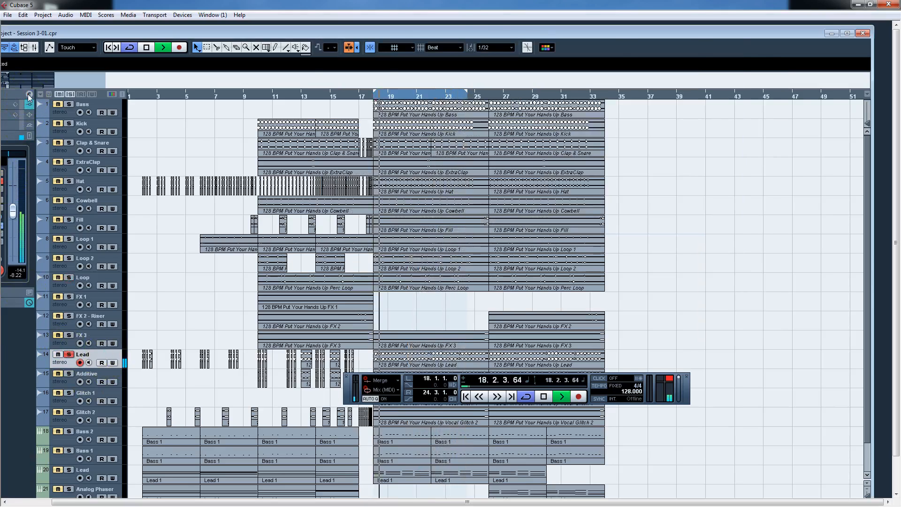
left_click_drag(469, 45, 406, 182)
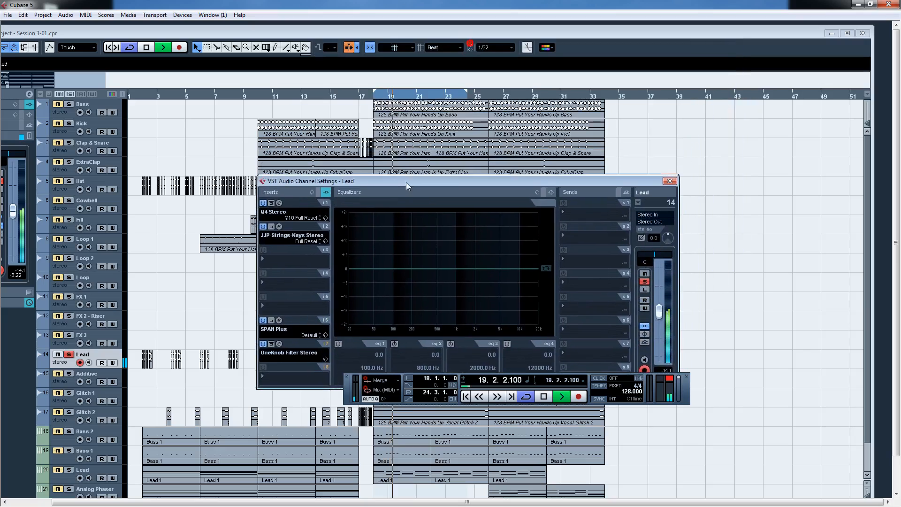
left_click_drag(468, 95, 487, 91)
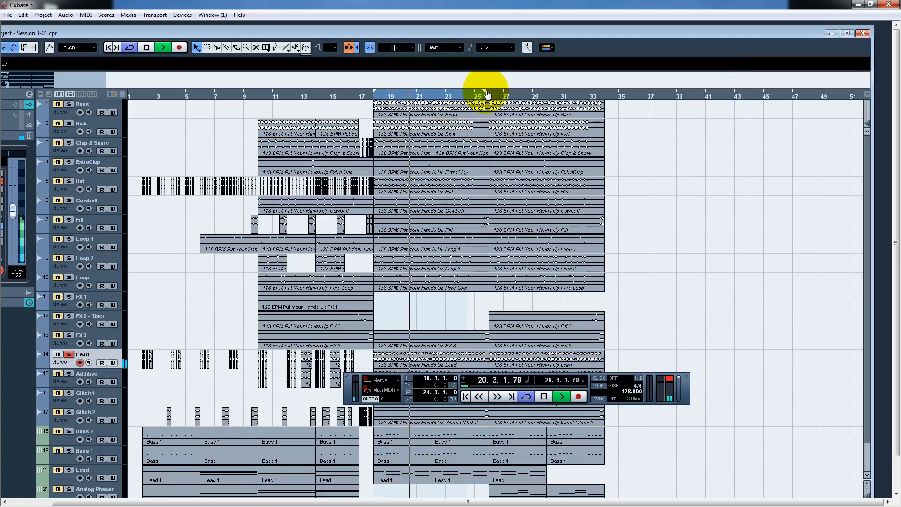
left_click(30, 93)
left_click_drag(397, 183, 398, 81)
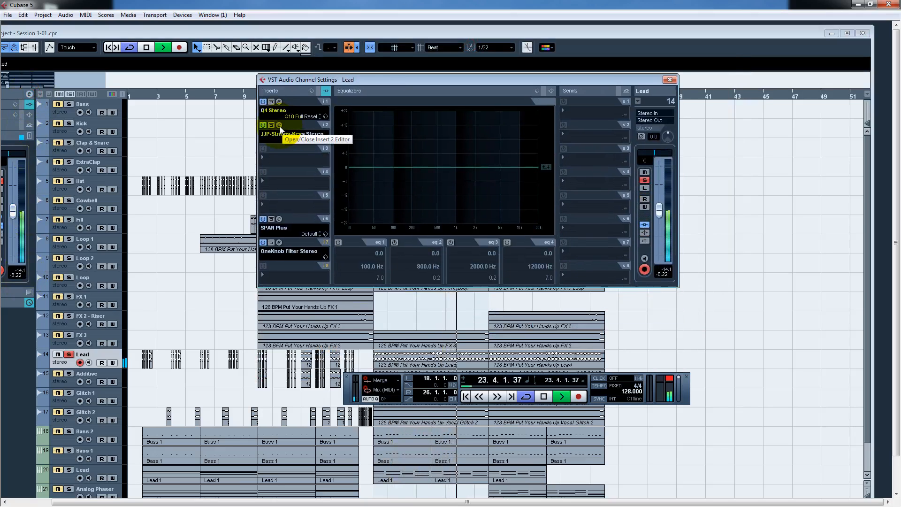
left_click(280, 126)
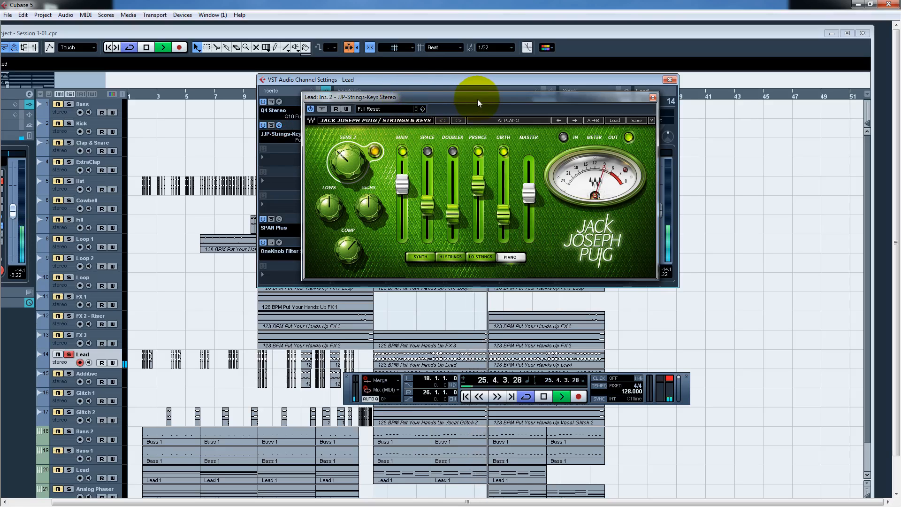
left_click_drag(477, 100, 456, 99)
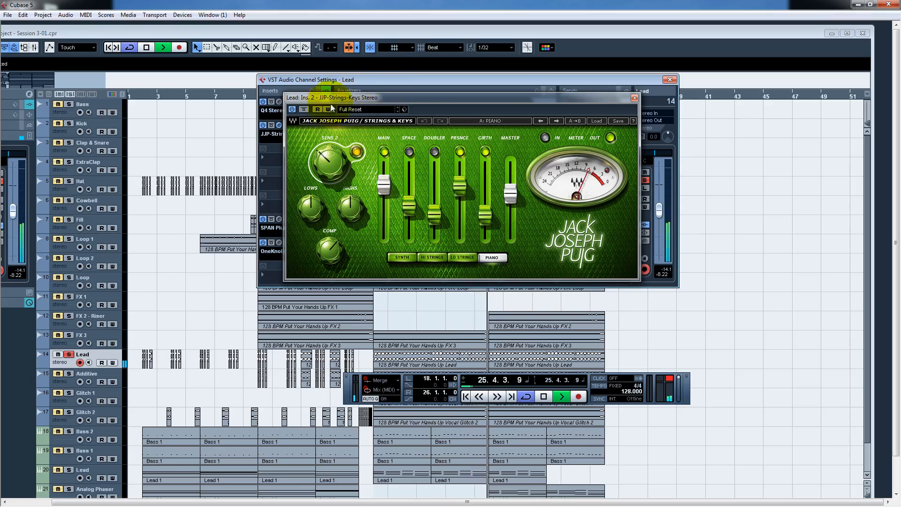
Compare the Lead track with JJP-Strings-Keys bypassed and active, then close the plug-in's window.
left_click(305, 109)
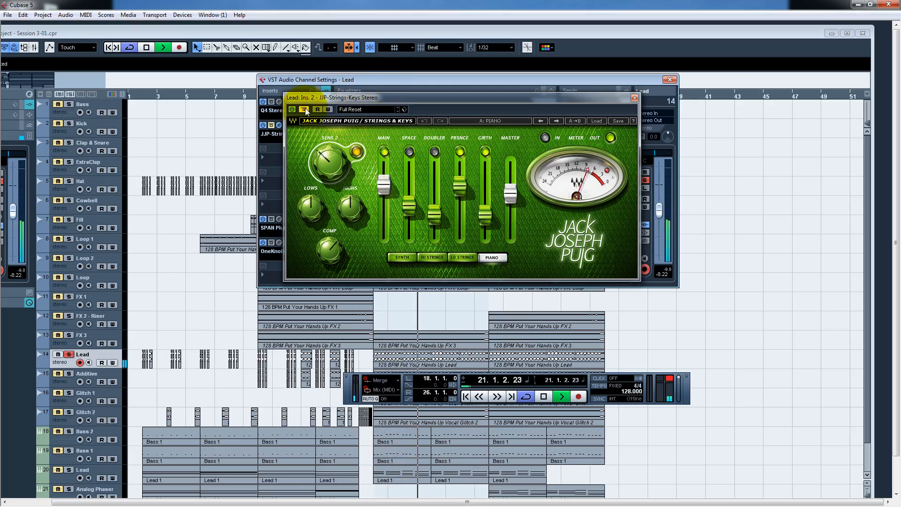
left_click(305, 109)
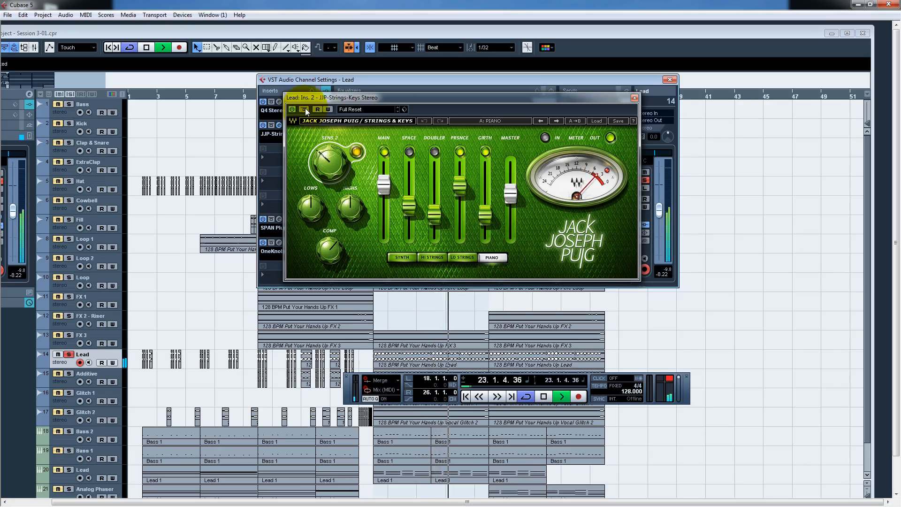
left_click(633, 99)
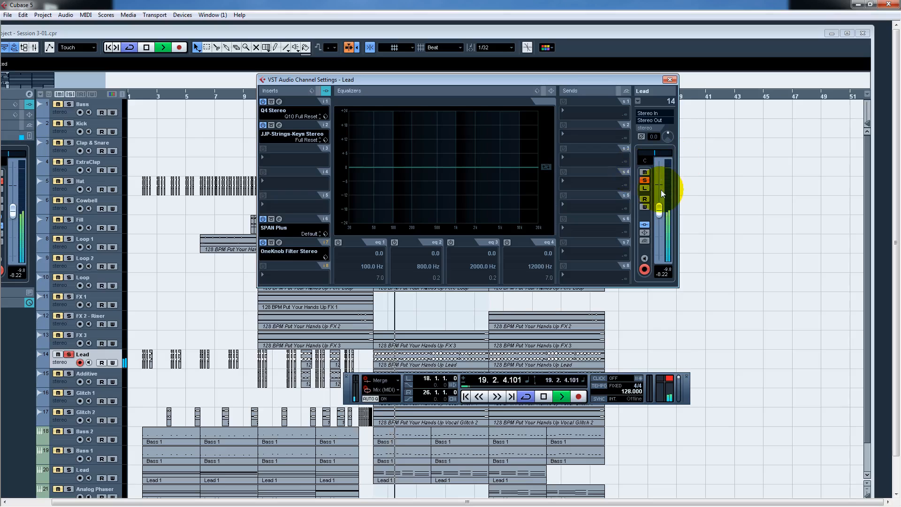
Switch the channel settings from Lead to Additive and solo the Additive track in place of Lead.
left_click_drag(640, 80, 658, 78)
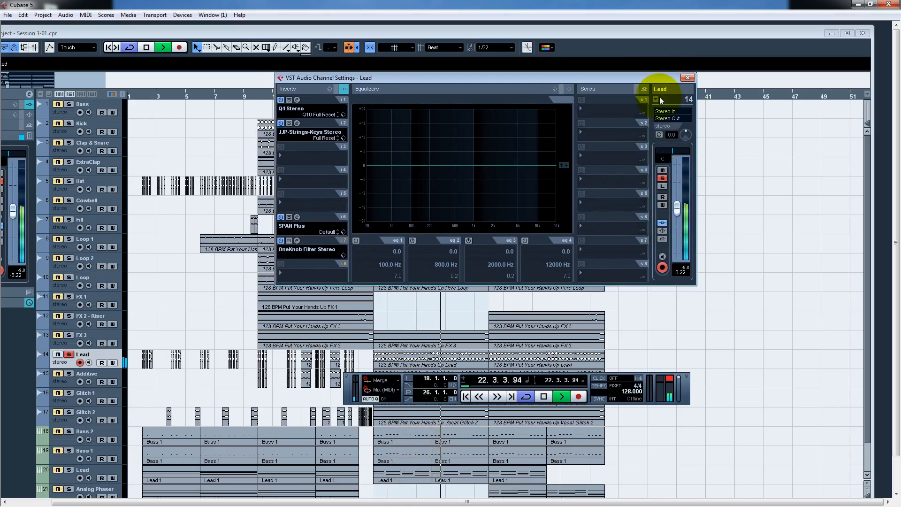
left_click(657, 98)
left_click(683, 255)
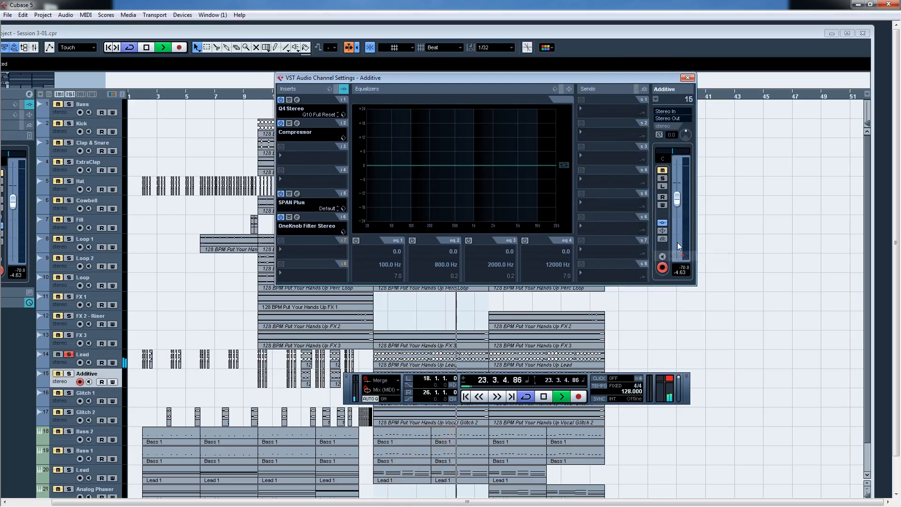
left_click(70, 376, "ctrl")
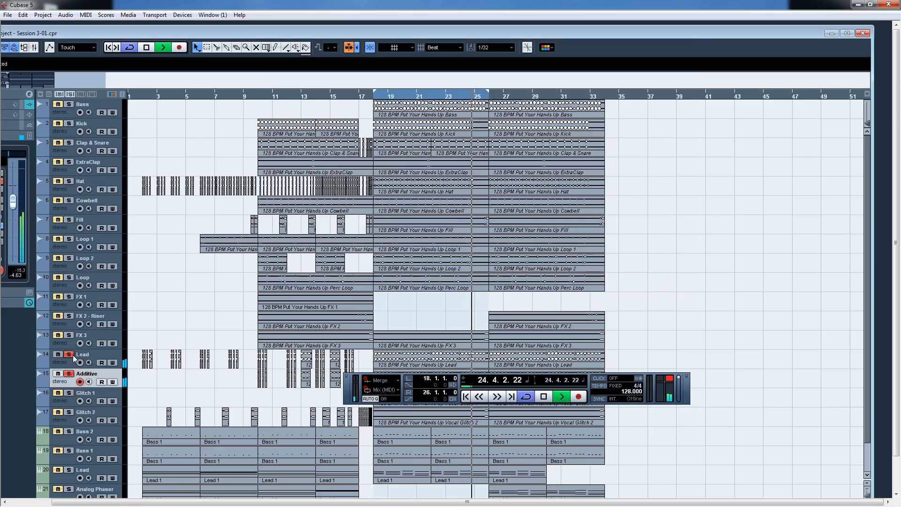
left_click(29, 97)
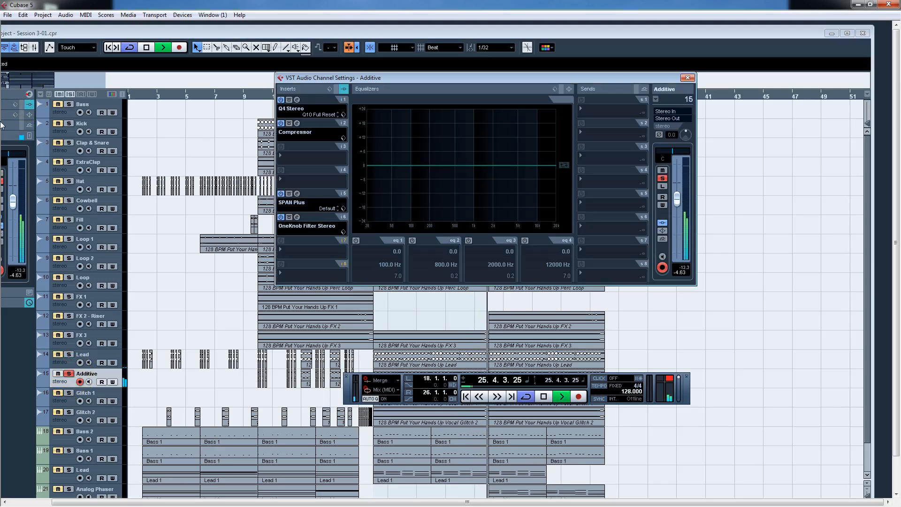
left_click_drag(375, 74, 474, 77)
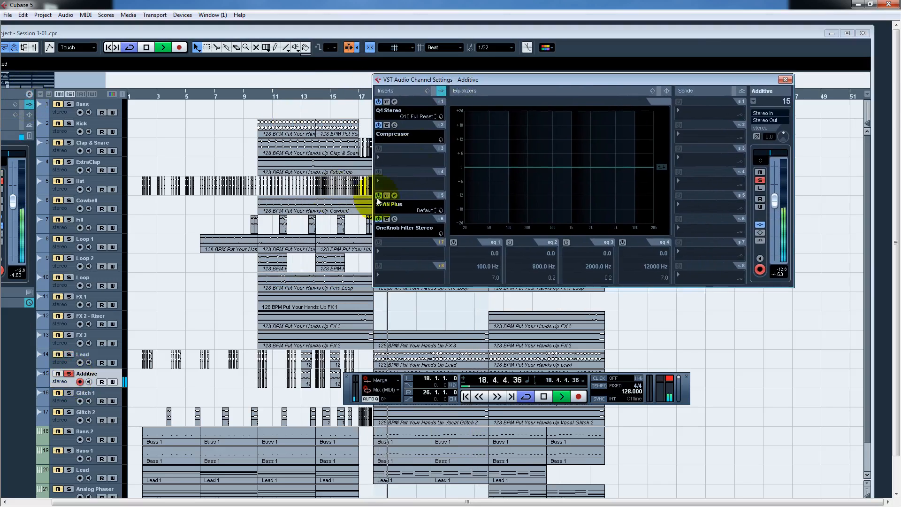
left_click(394, 125)
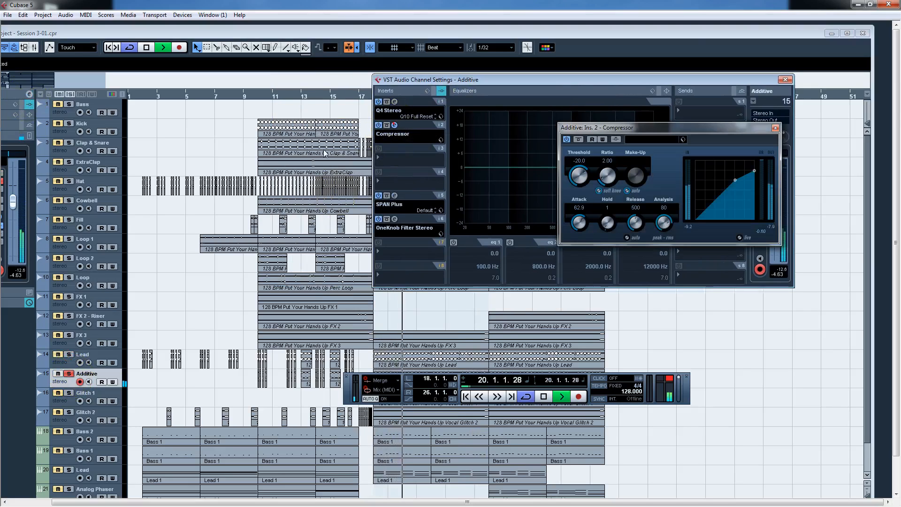
left_click_drag(662, 129, 569, 96)
left_click(513, 147)
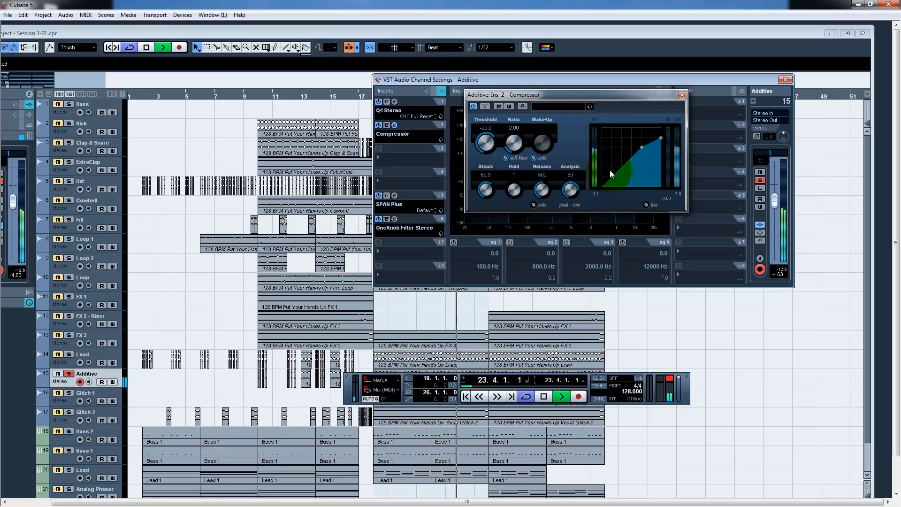
left_click_drag(632, 96, 642, 93)
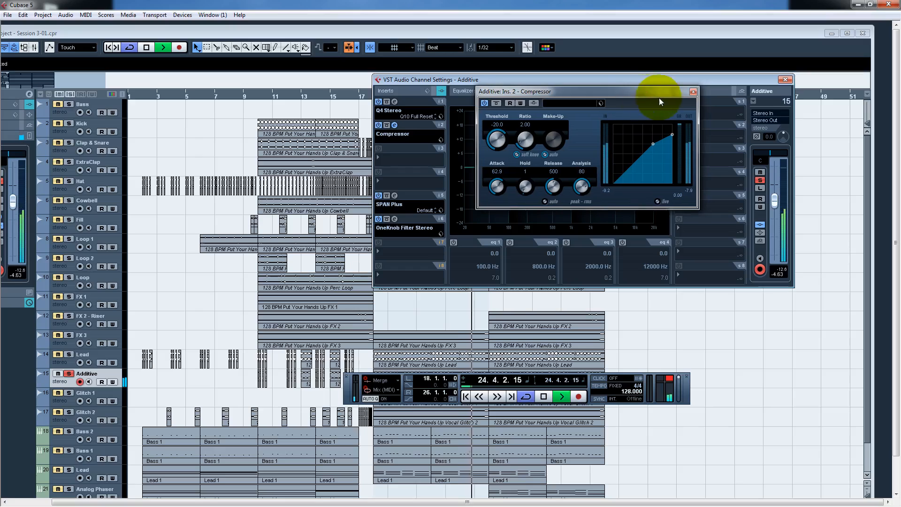
left_click(693, 92)
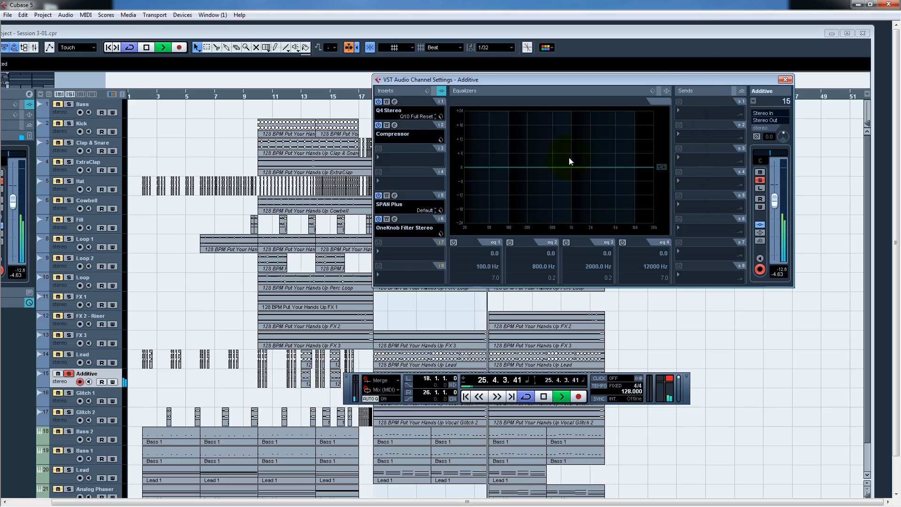
Switch the channel settings from Additive to Glitch 1 and solo the Glitch 1 track in place of Additive.
left_click(753, 101)
left_click(782, 268)
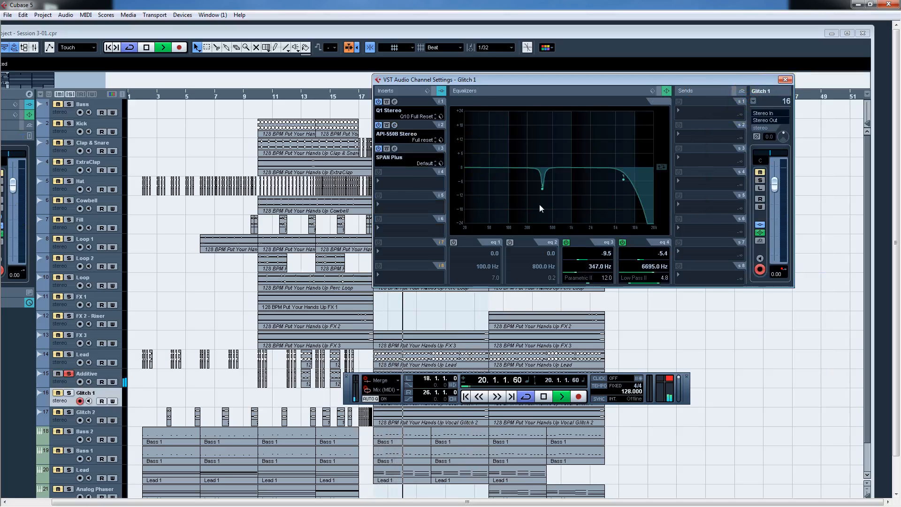
left_click(69, 393)
left_click(69, 373)
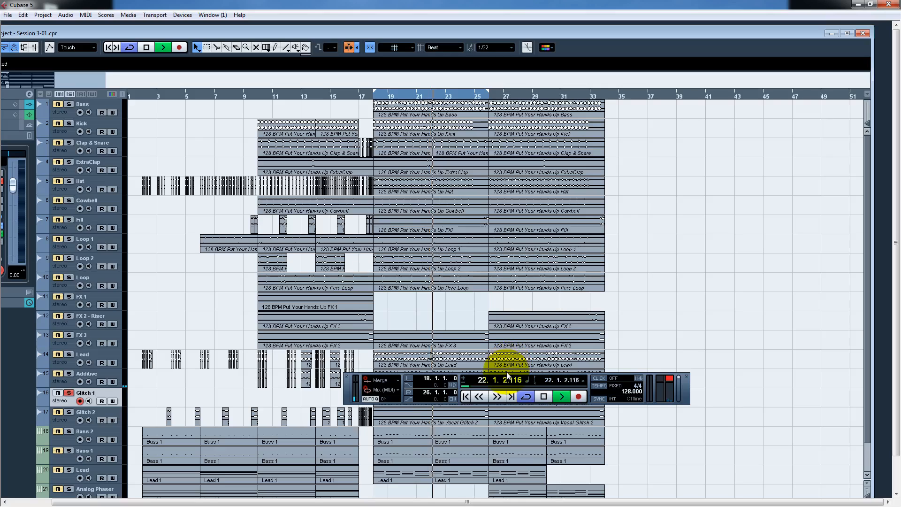
Move the transport panel clear of the Glitch 1 clips and set the playback loop's start to 21.4.1.0.
left_click_drag(506, 372, 636, 146)
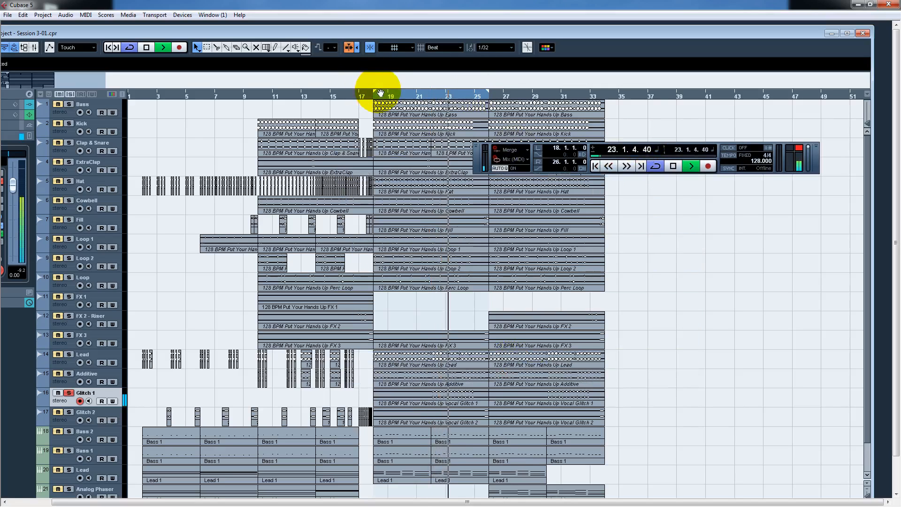
left_click_drag(423, 98, 428, 98)
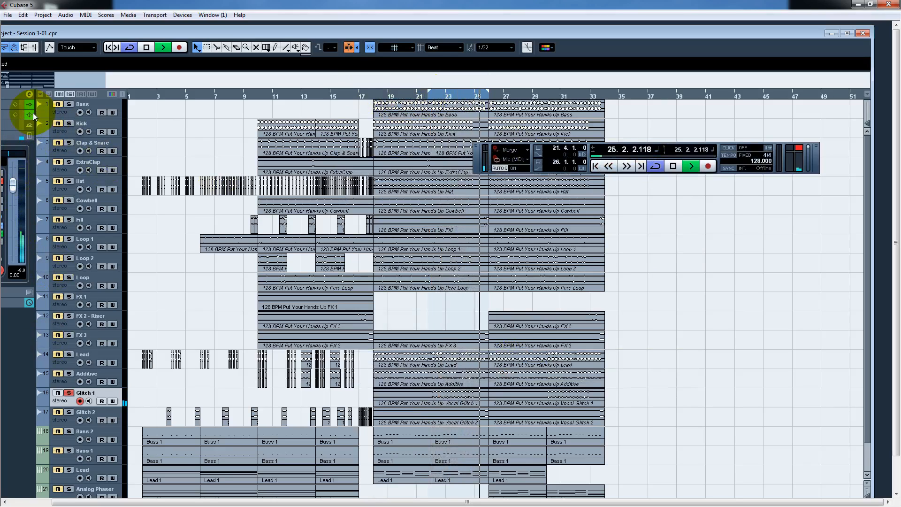
Review the API-550B Stereo insert in Glitch 1's channel settings, then close the plug-in's window.
left_click(29, 94)
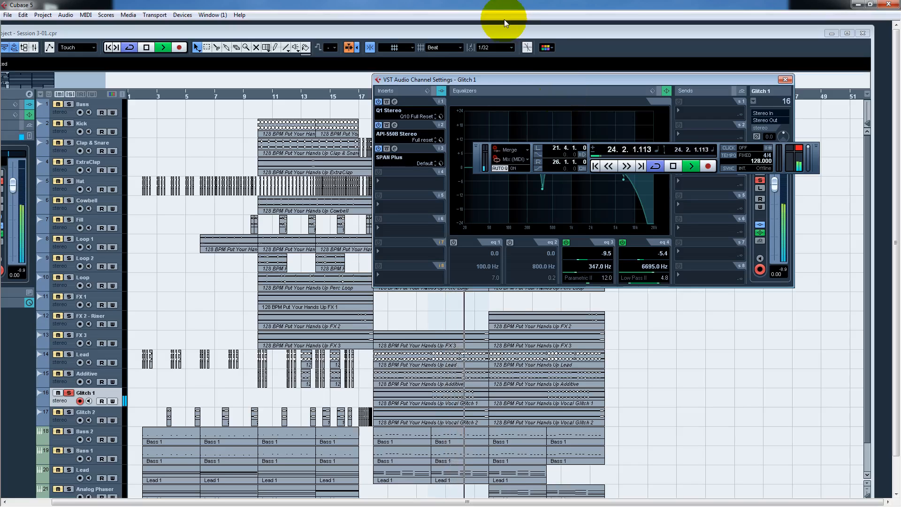
left_click(394, 125)
left_click_drag(545, 67, 516, 67)
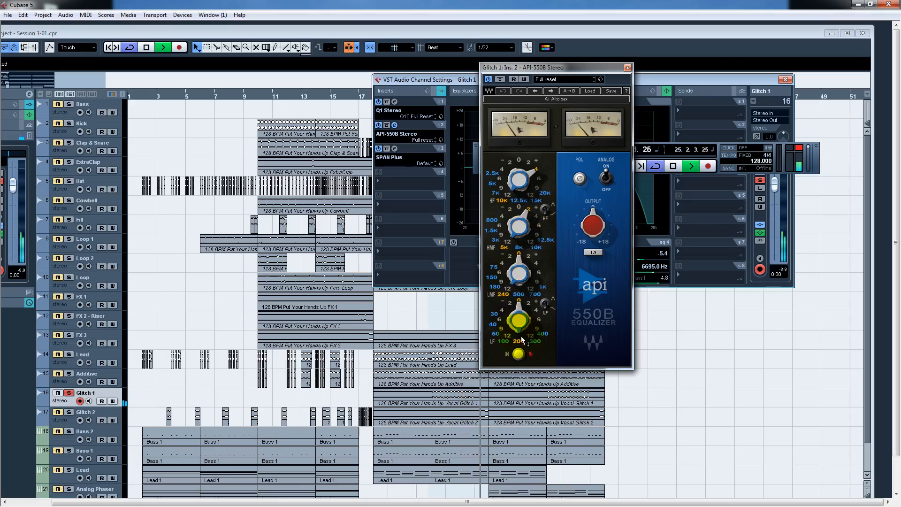
left_click_drag(605, 69, 596, 70)
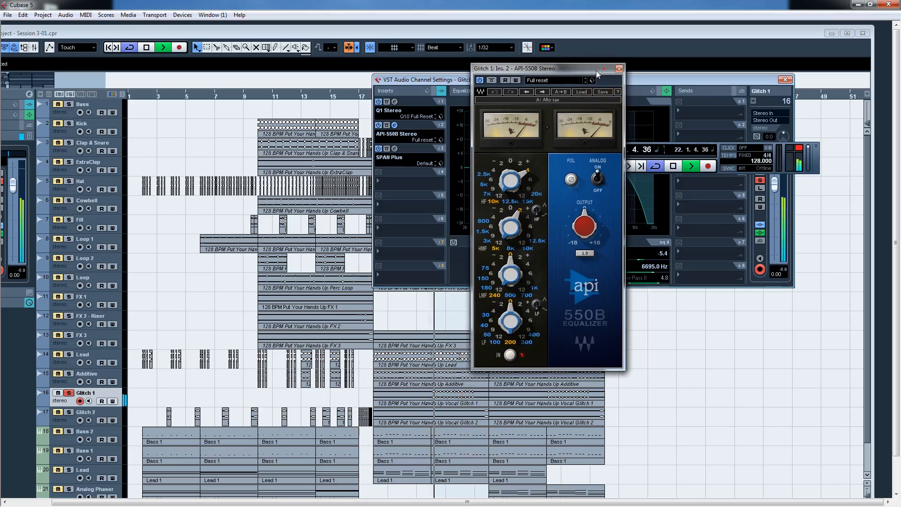
left_click(618, 70)
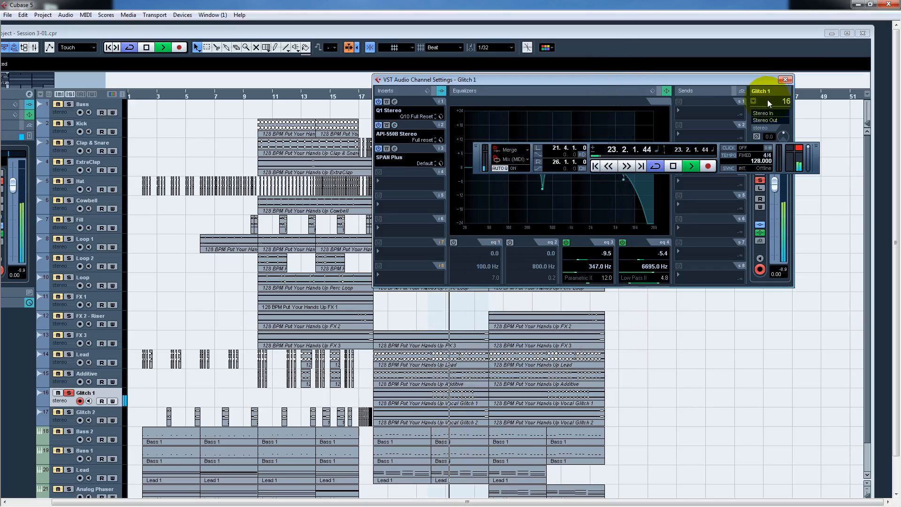
Switch the channel settings to Glitch 2 with its FabFilter Pro-Q insert open, and solo Glitch 2 in place of Glitch 1.
left_click(754, 101)
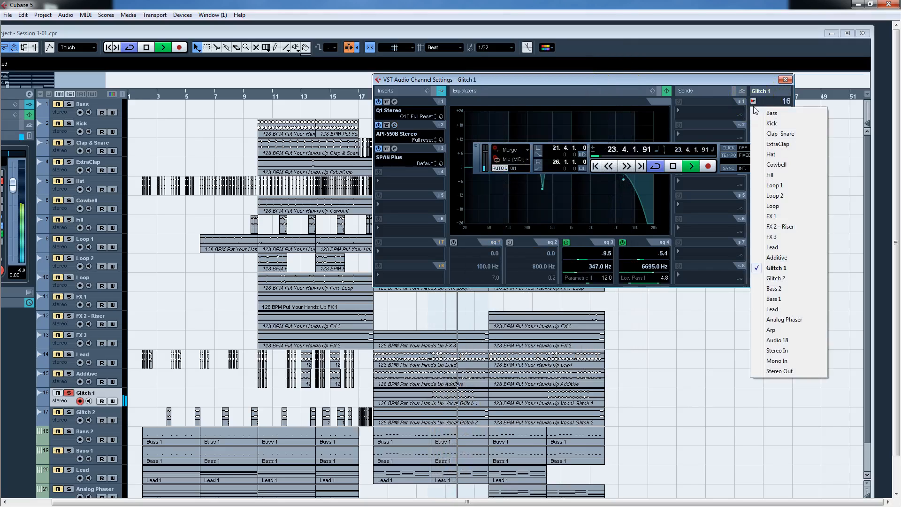
left_click(765, 277)
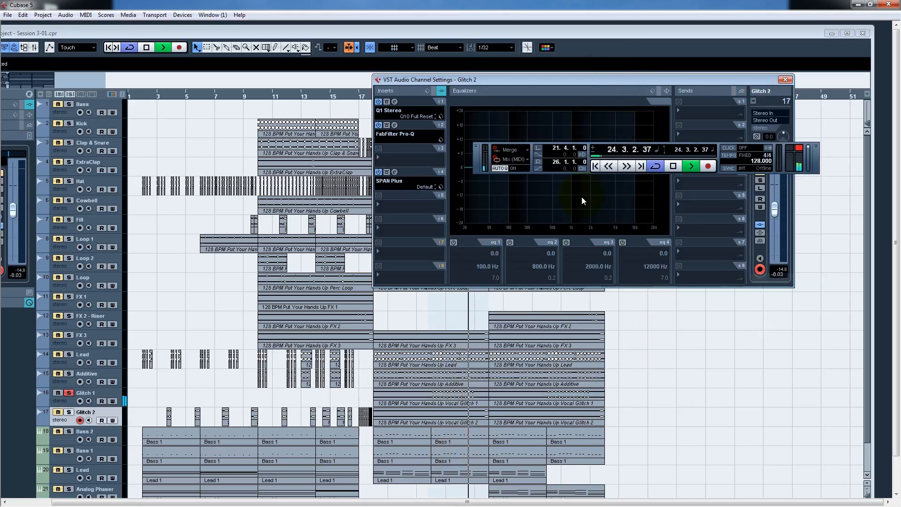
left_click(395, 125)
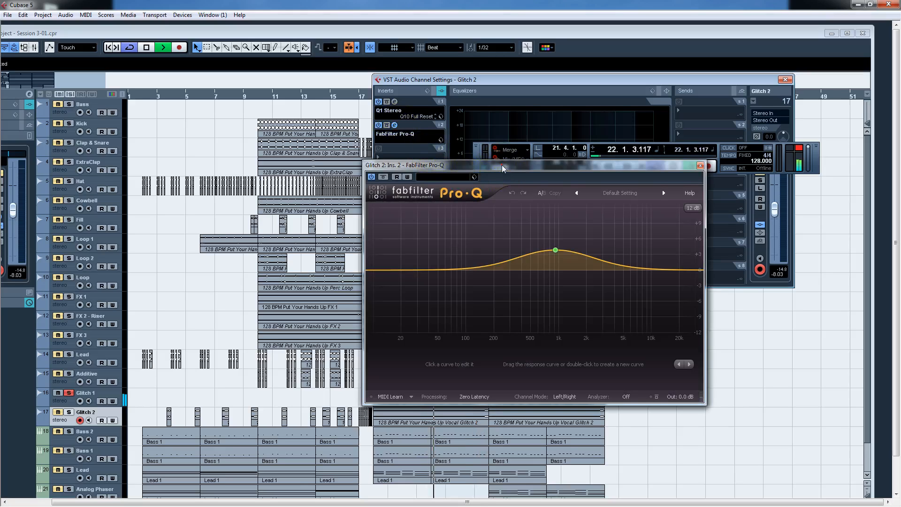
left_click_drag(502, 165, 515, 188)
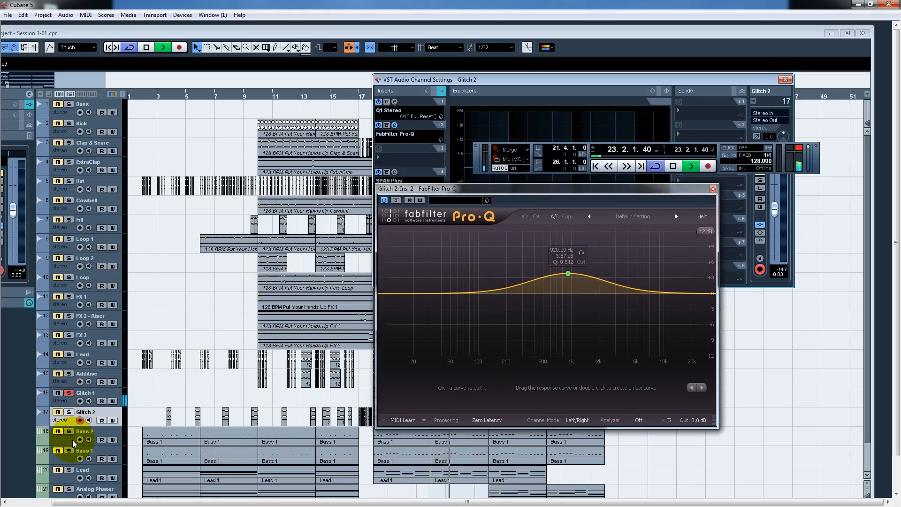
left_click(69, 411)
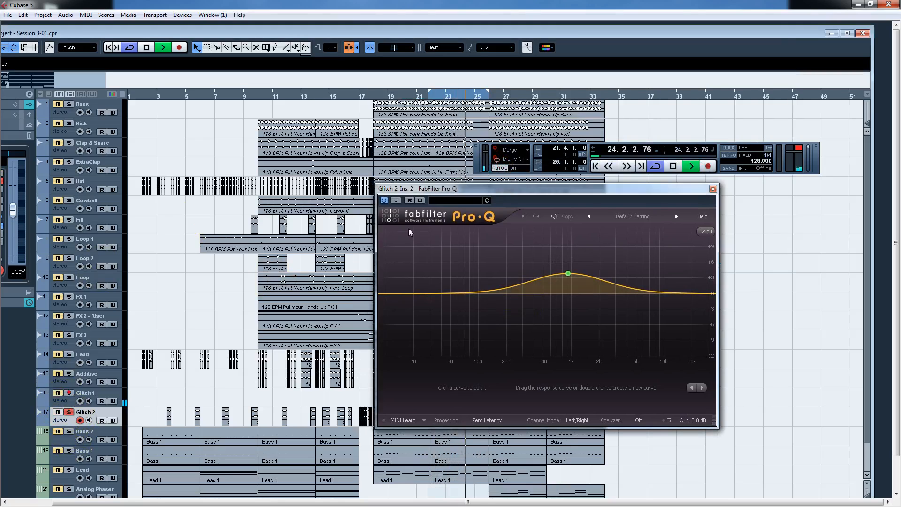
Compare the Glitch 2 track with FabFilter Pro-Q bypassed and active, then stop playback and close the plug-in's window.
left_click_drag(553, 189, 597, 130)
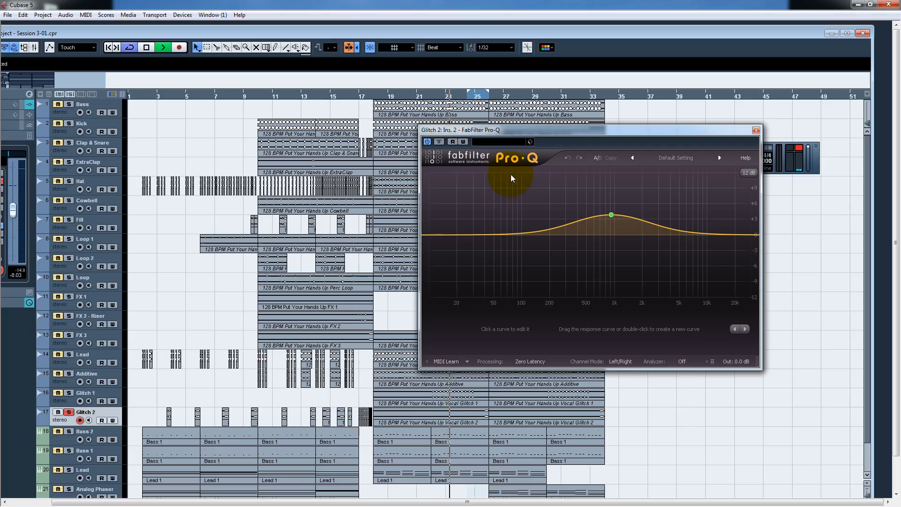
left_click(440, 141)
left_click(443, 142)
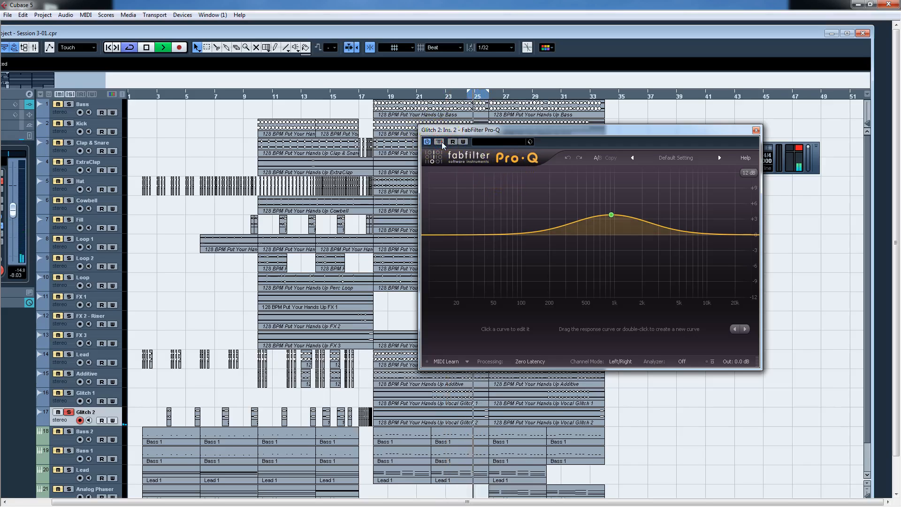
left_click(442, 141)
left_click(441, 141)
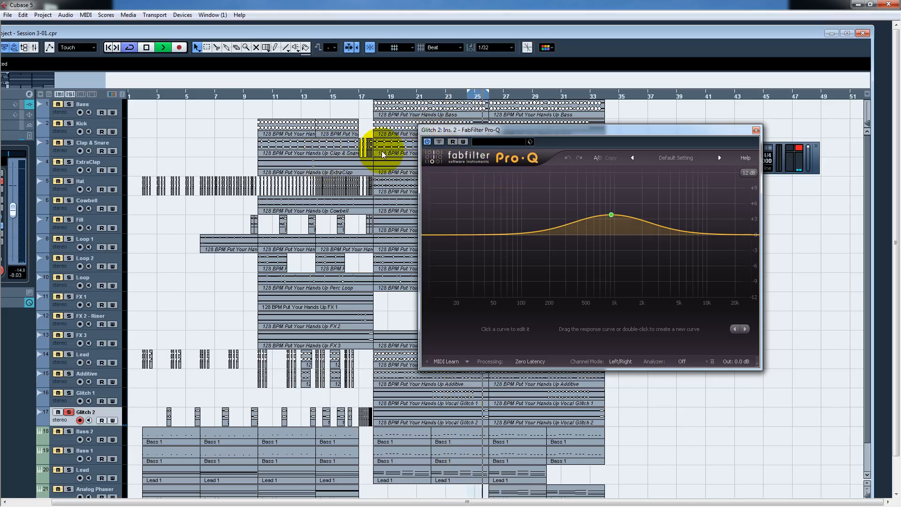
key("space")
left_click(556, 217)
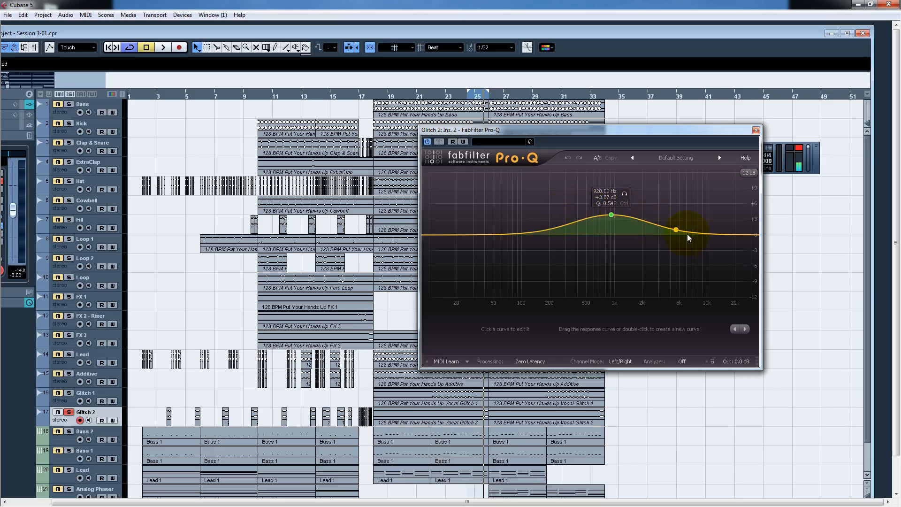
left_click(755, 131)
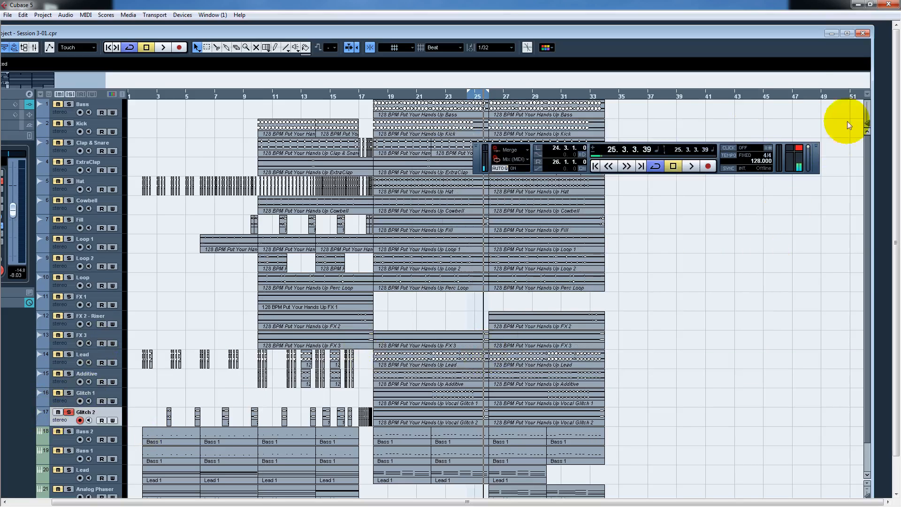
Solo the Bass 2 track and switch the channel settings from Glitch 2 to Bass 2, leaving FabFilter Pro-Q closed.
left_click(846, 36)
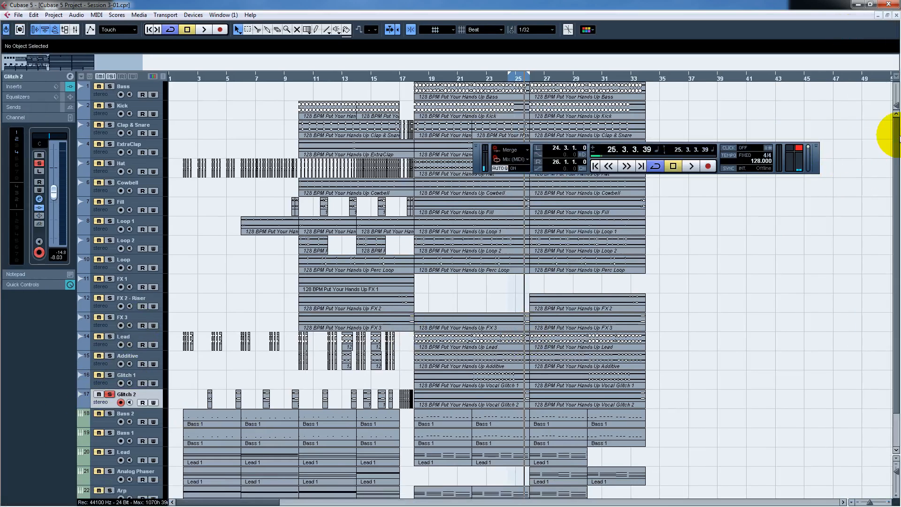
scroll(896, 168, "down", 1)
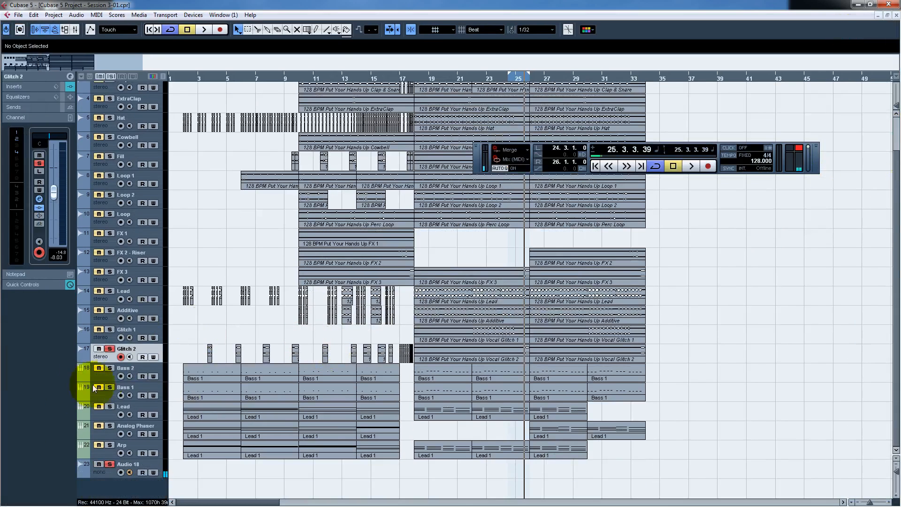
left_click(110, 368)
left_click(69, 87)
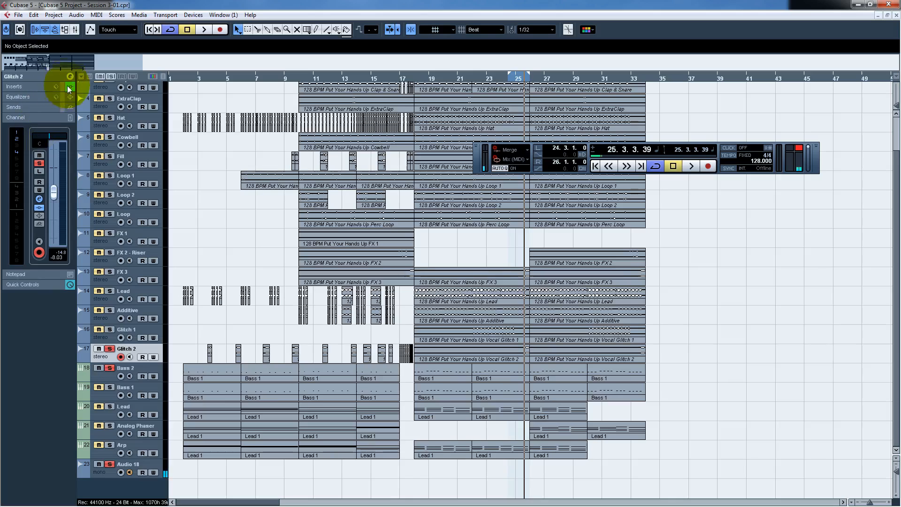
left_click(69, 77)
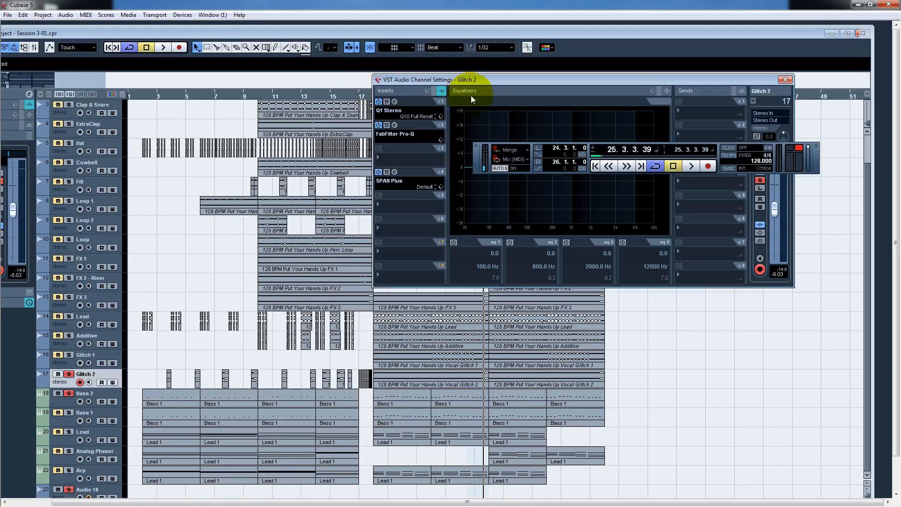
left_click(395, 125)
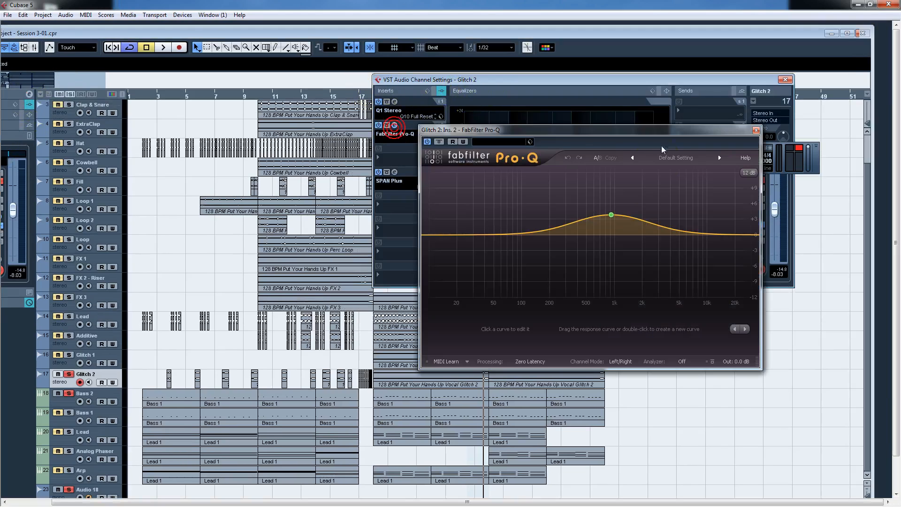
left_click(755, 103)
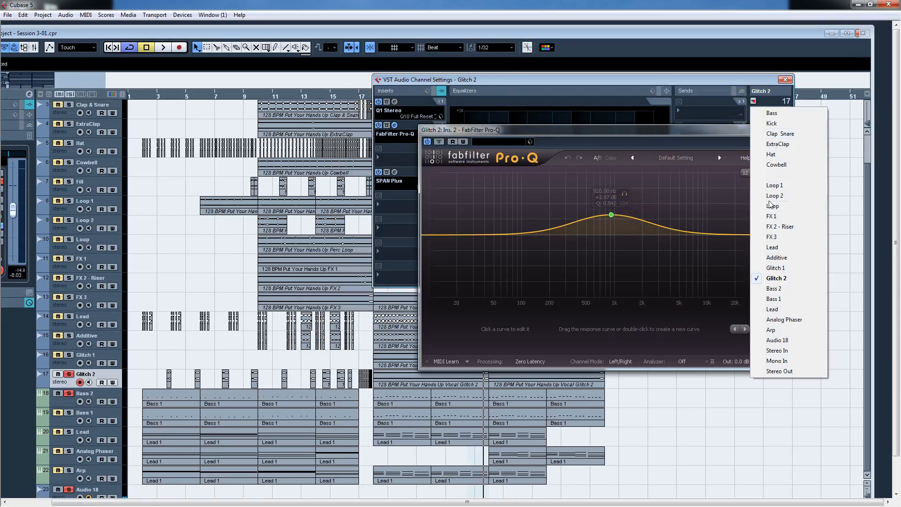
left_click(773, 288)
left_click(756, 130)
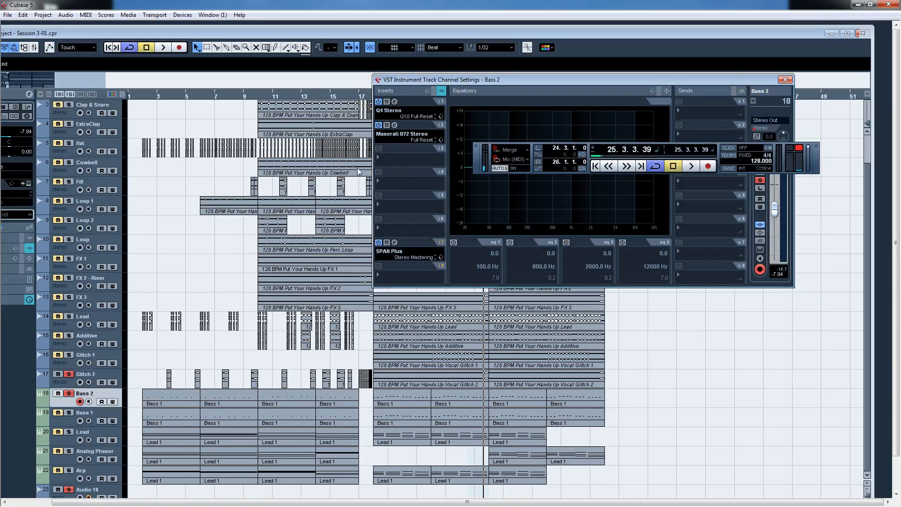
Play Bass 2 with its Maserati B72 Stereo insert open beside the arrangement and the Glitch 2 solo turned off.
left_click(395, 126)
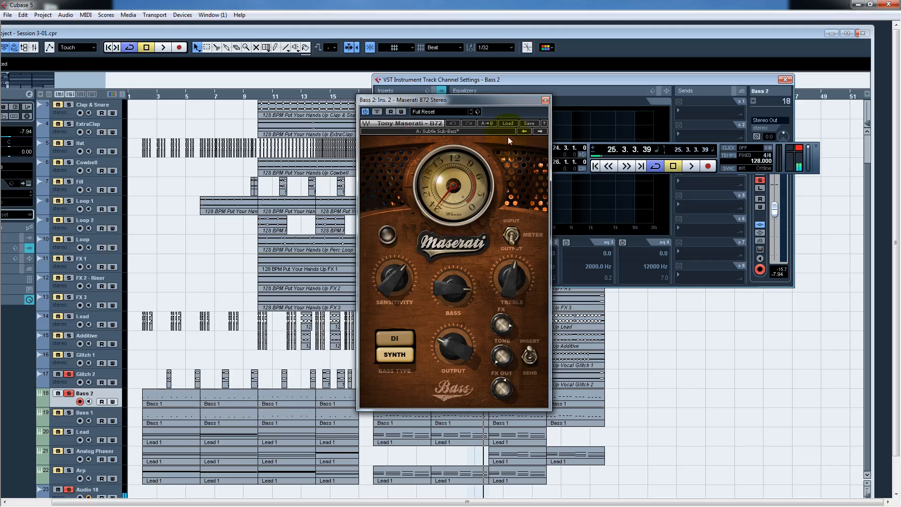
key("space")
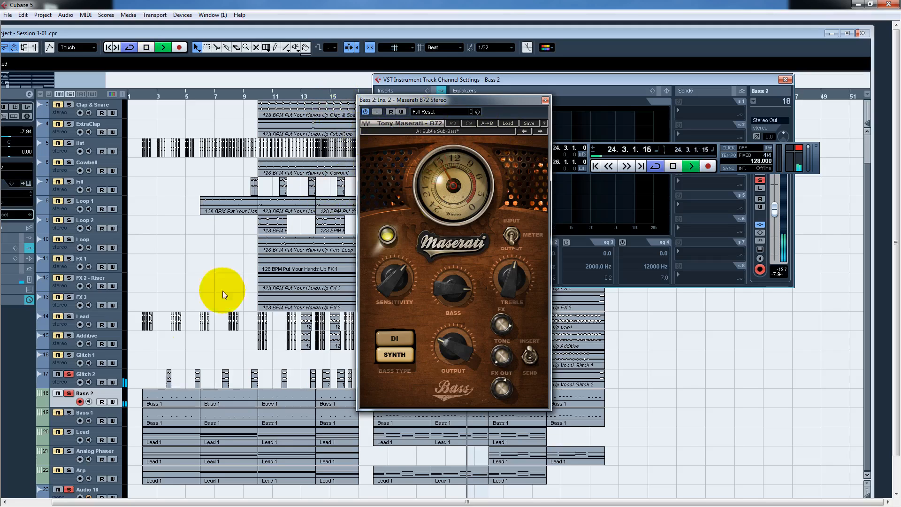
left_click(60, 375)
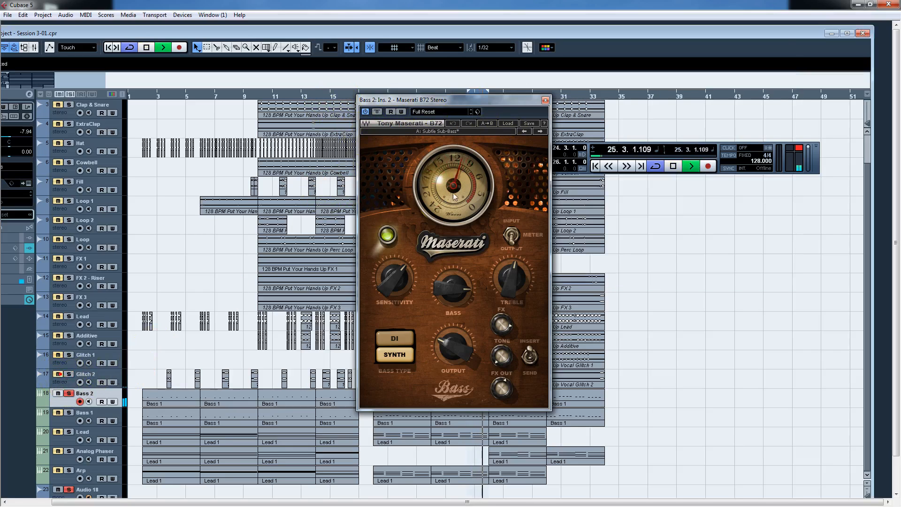
left_click_drag(474, 102, 623, 95)
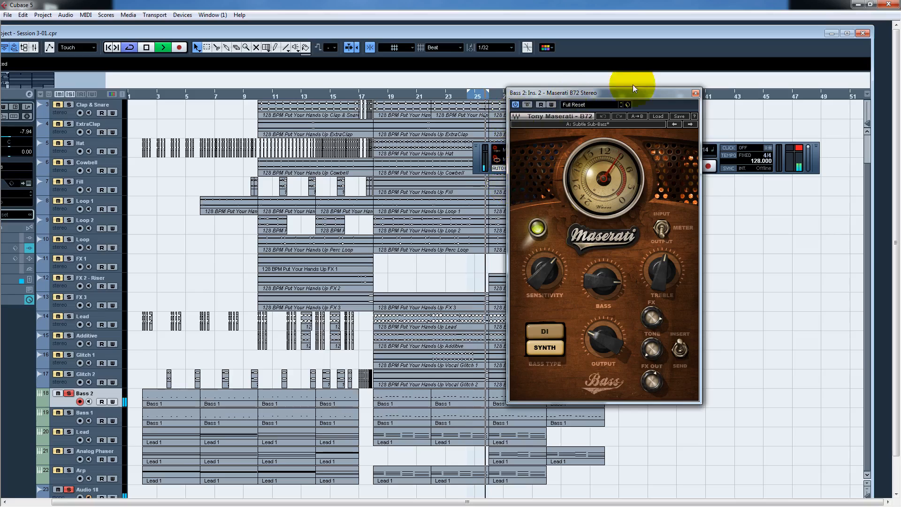
left_click_drag(639, 97, 717, 92)
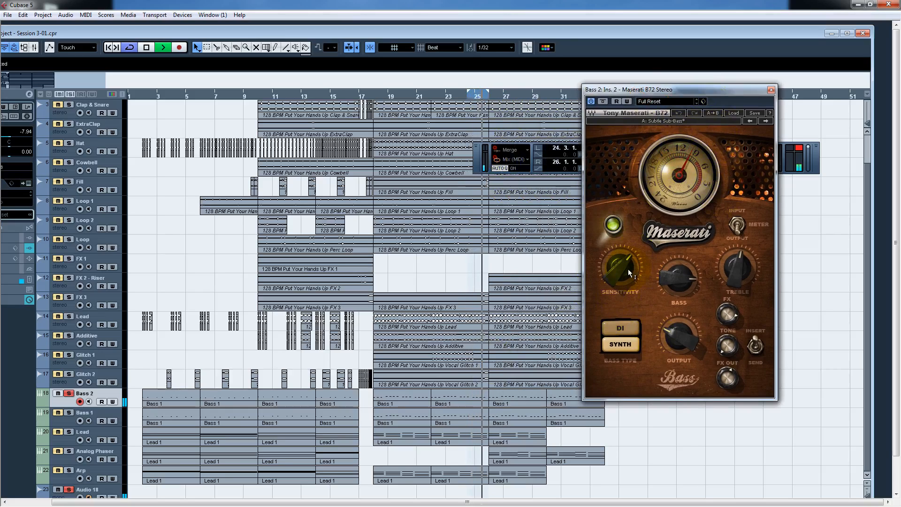
mouse_move(628, 271)
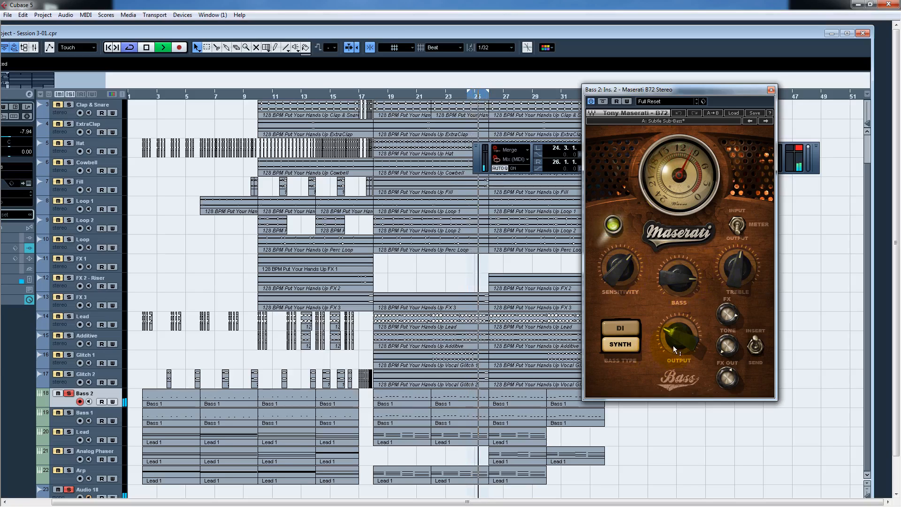
Compare the Bass 2 track with Maserati B72 bypassed and active, then close the plug-in's window.
left_click(603, 102)
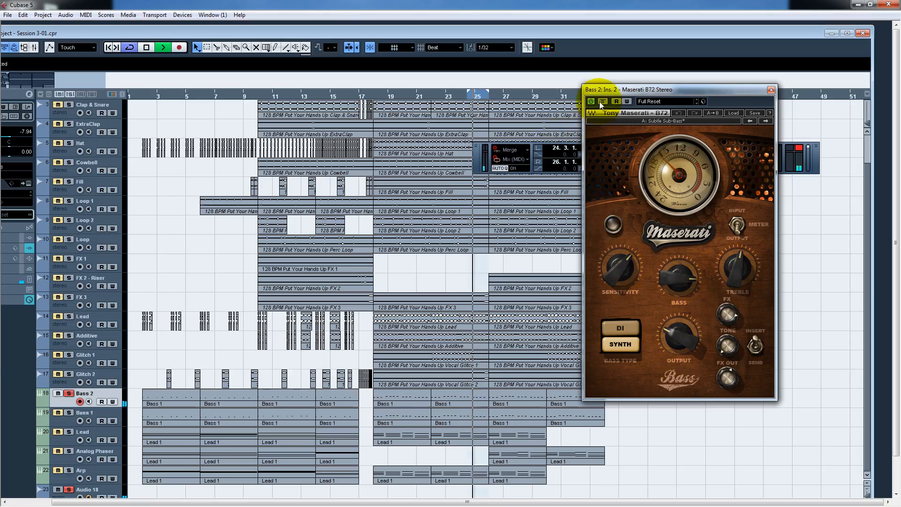
left_click(604, 102)
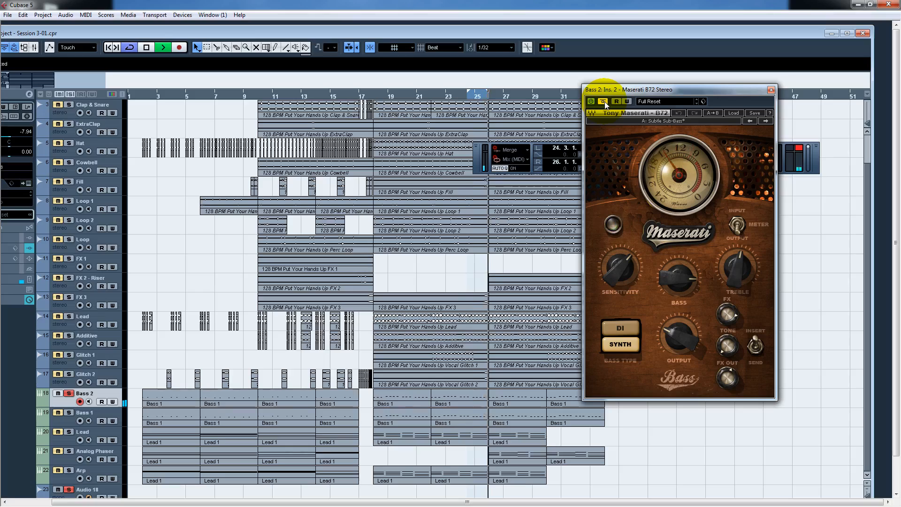
left_click(605, 102)
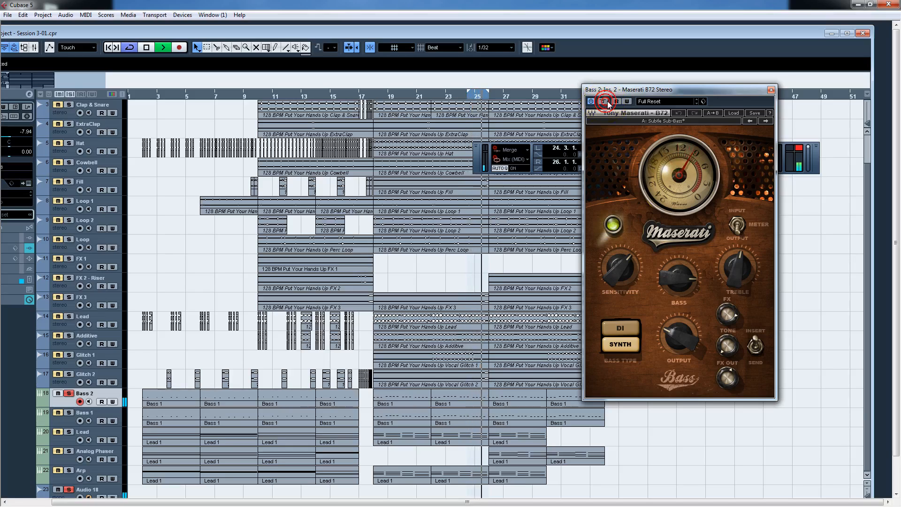
left_click(771, 91)
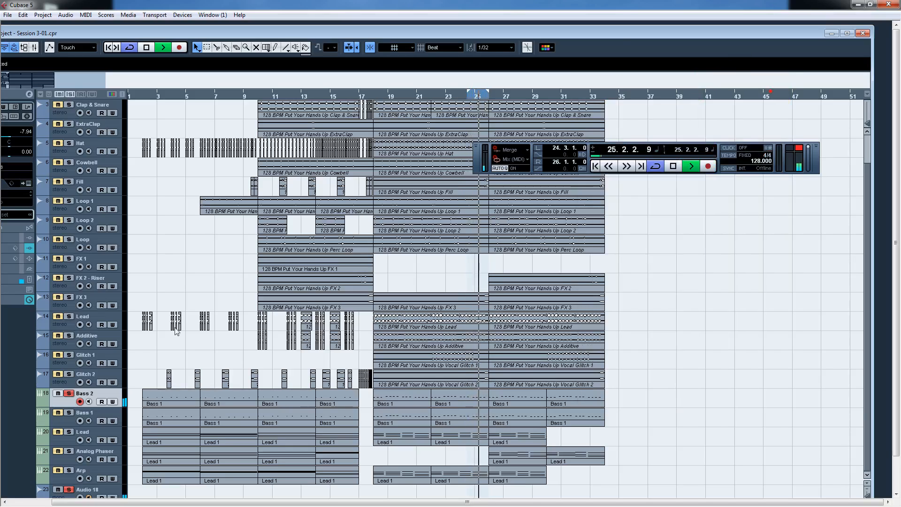
Solo the Bass 1 track in place of Bass 2 and open Bass 1's channel settings.
left_click(69, 412)
left_click(29, 96)
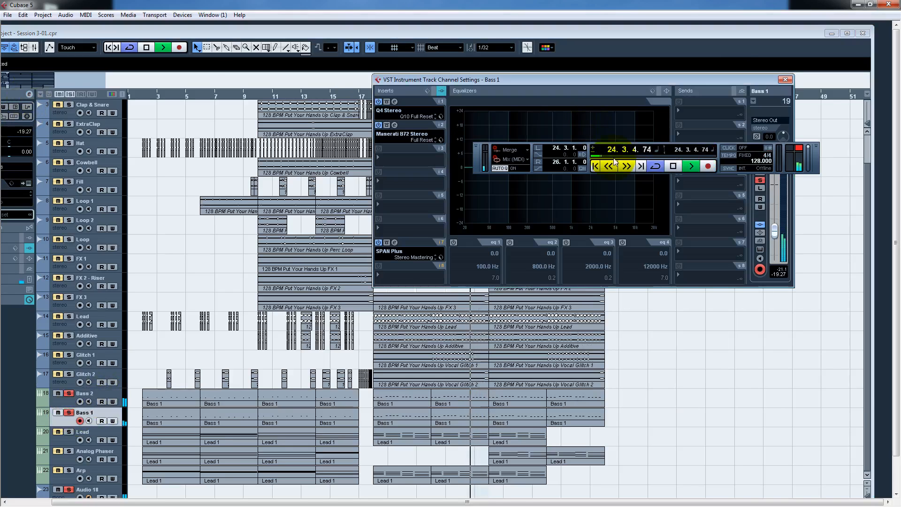
left_click(58, 395)
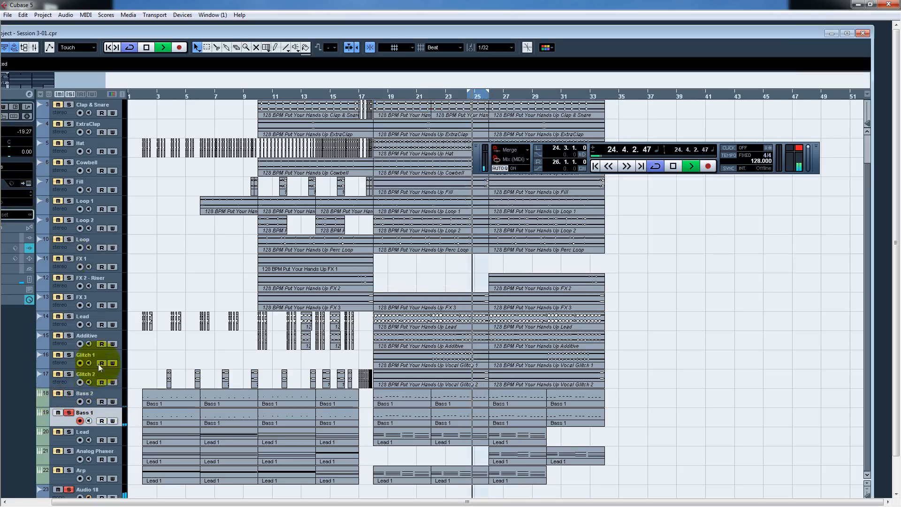
Open Bass 1's Maserati B72 Stereo insert, compare the track with it bypassed and active, and close the plug-in's window.
left_click(29, 93)
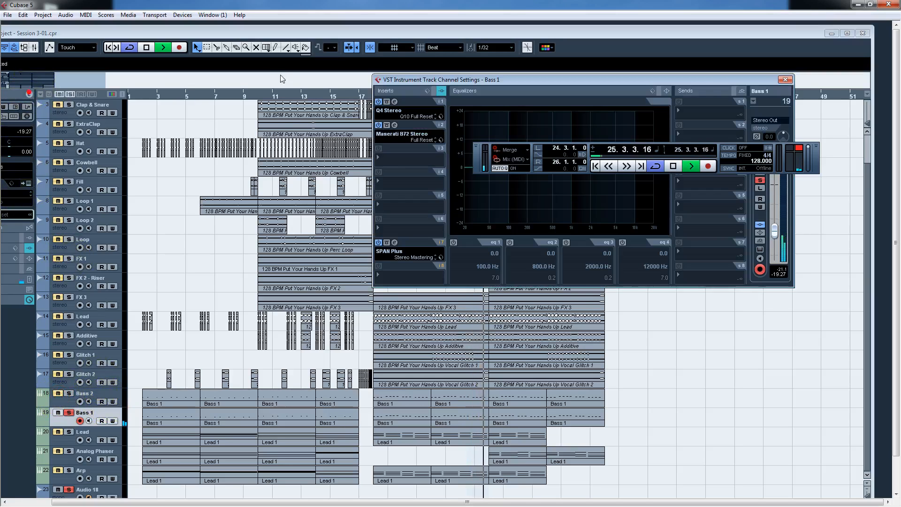
left_click(394, 125)
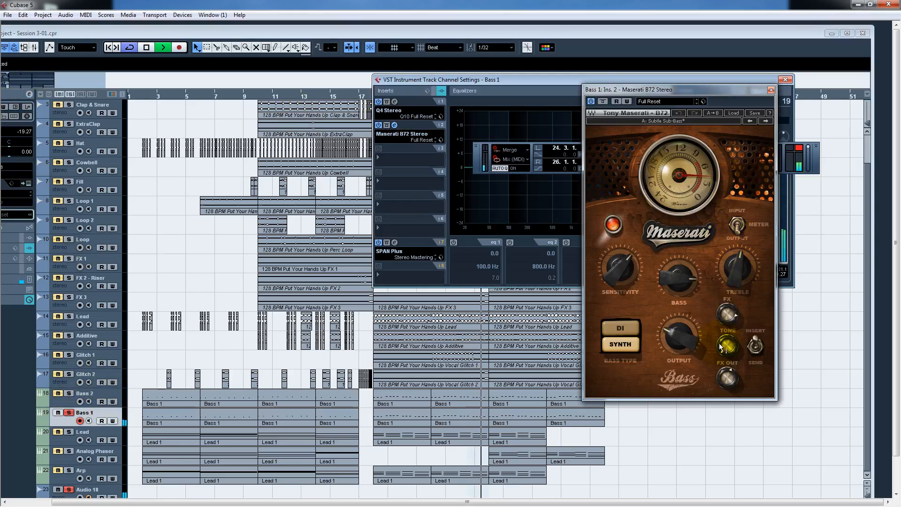
left_click(603, 103)
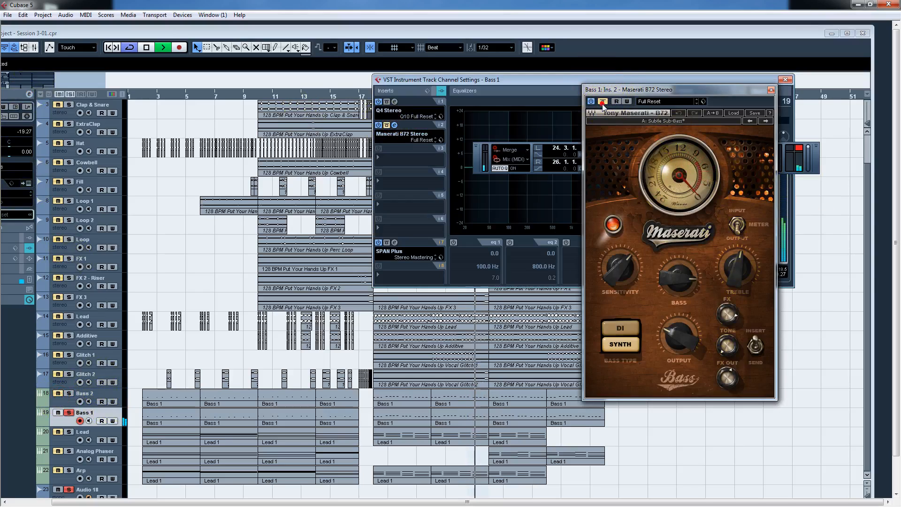
left_click(602, 103)
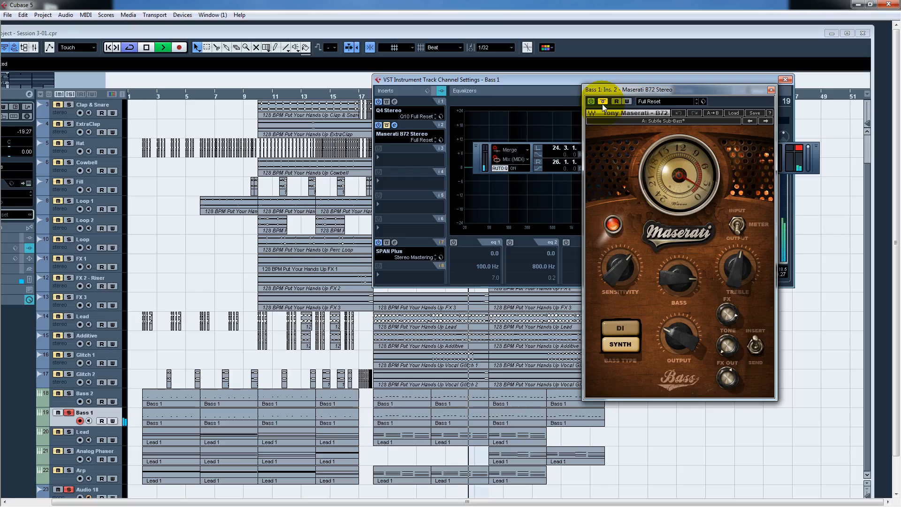
left_click(602, 102)
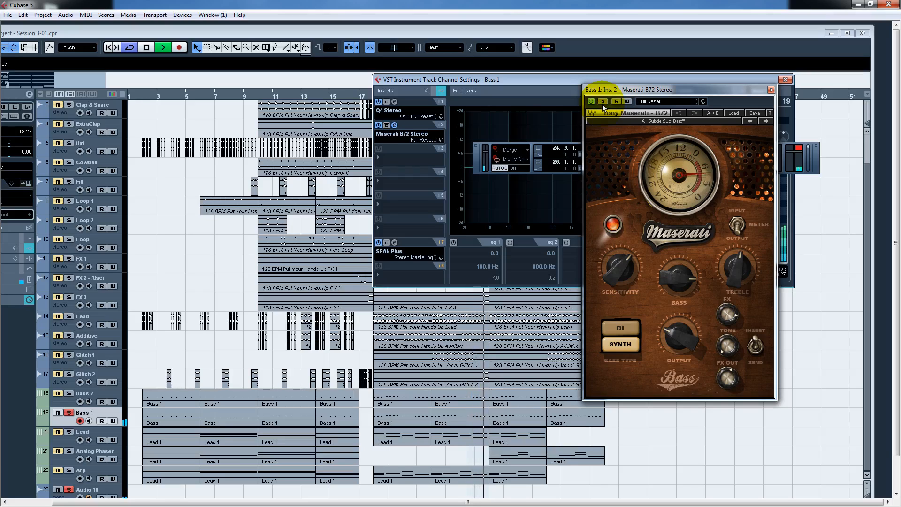
left_click(771, 89)
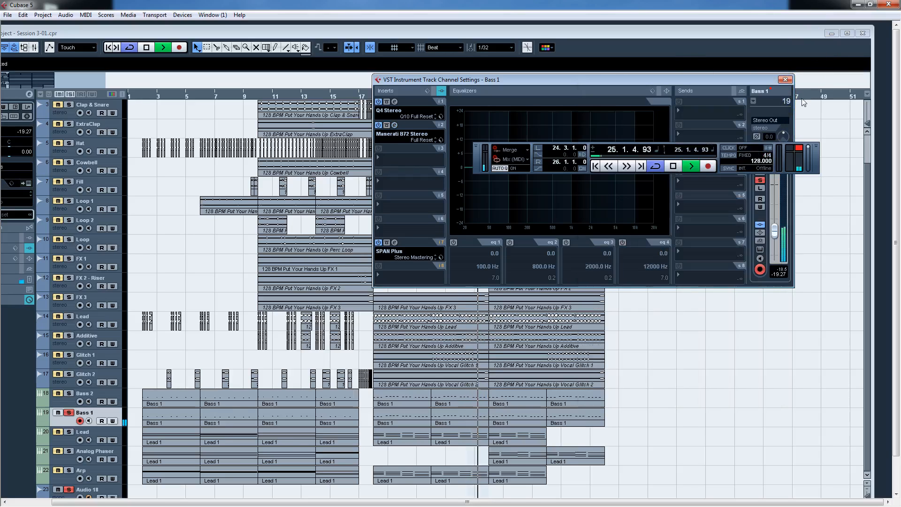
Audition Bass 2 together with Bass 1, then stop playback and solo the Lead instrument track 20 in their place.
left_click(69, 393)
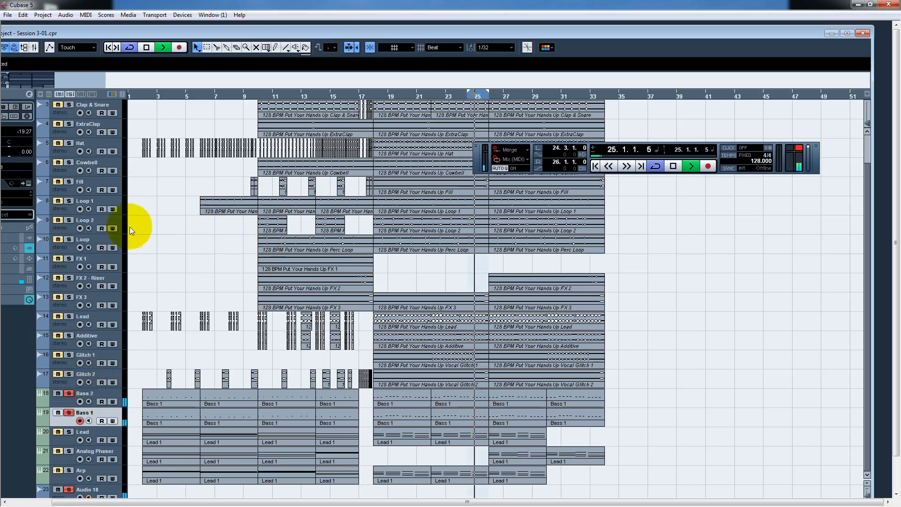
key("space")
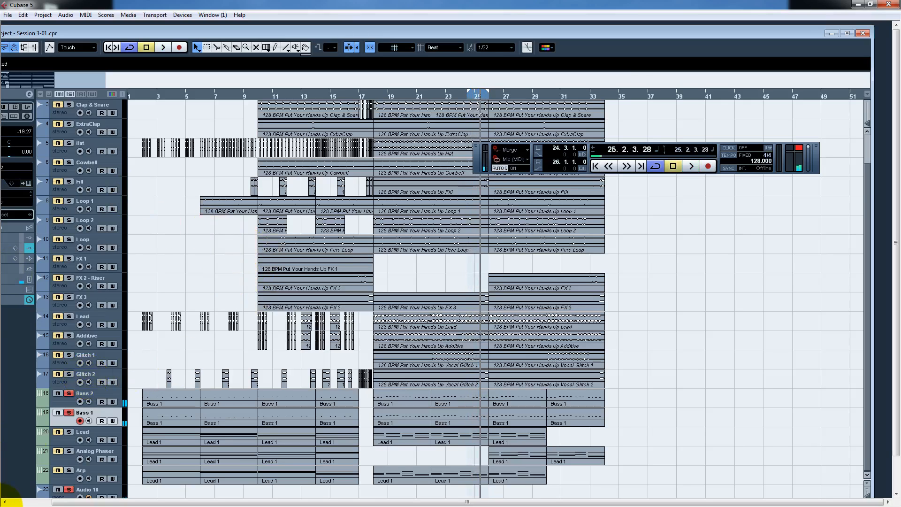
left_click(69, 432)
left_click(67, 406)
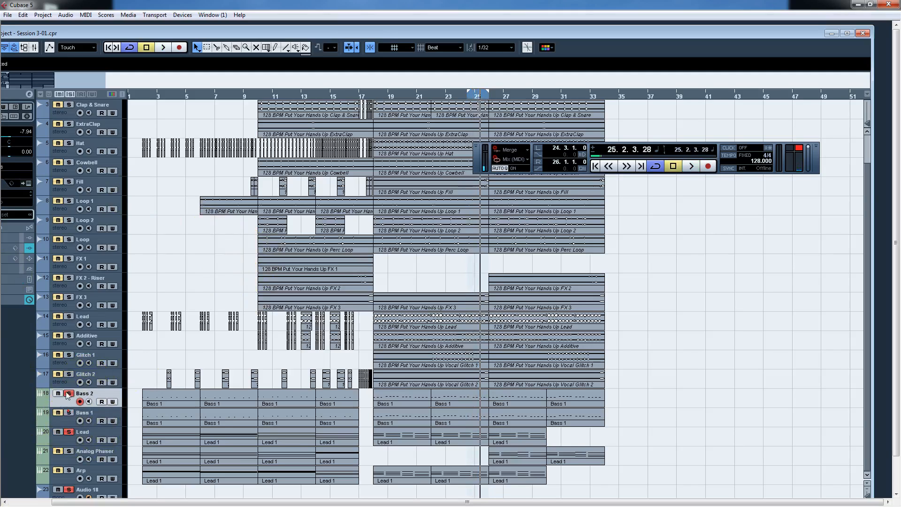
Play the soloed Lead track and extend the loop's start back to bar 18.
left_click(79, 456)
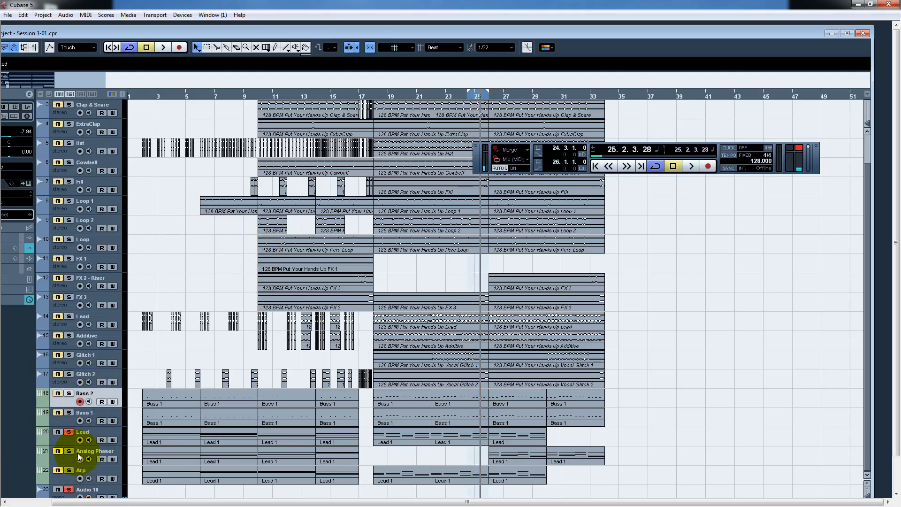
key("space")
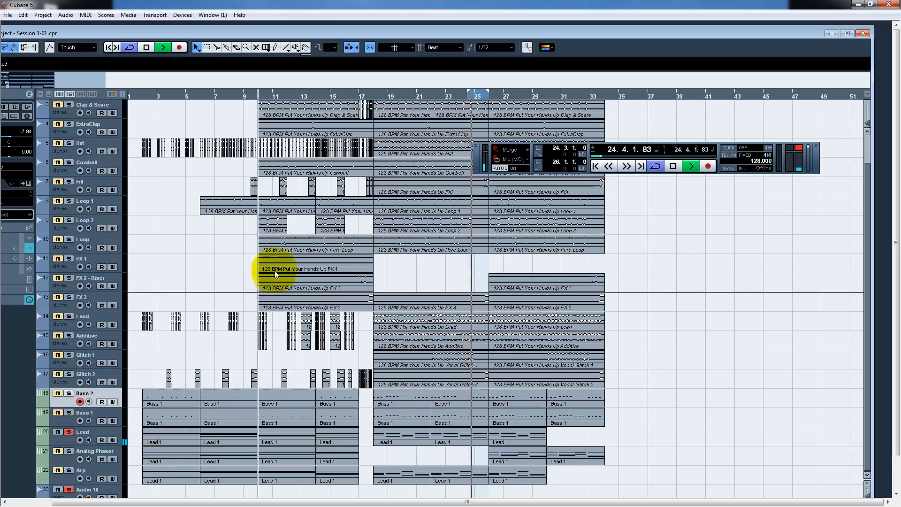
left_click_drag(467, 90, 374, 101)
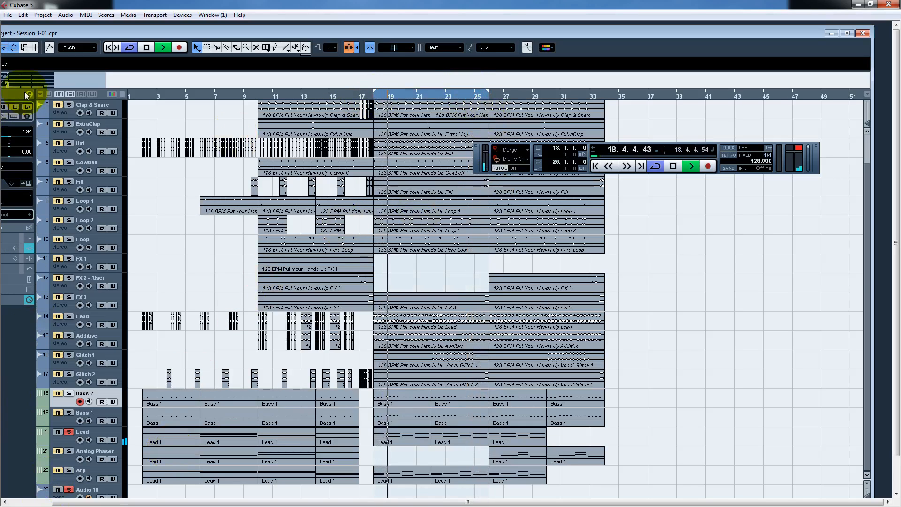
Open the channel settings and switch them from Bass 2 to the Lead instrument track, leaving Maserati B72 closed.
left_click(27, 95)
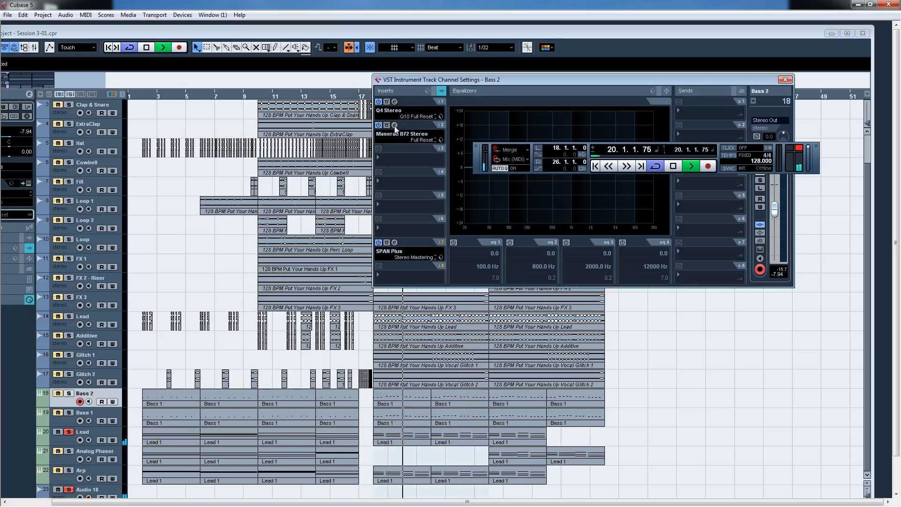
left_click(395, 126)
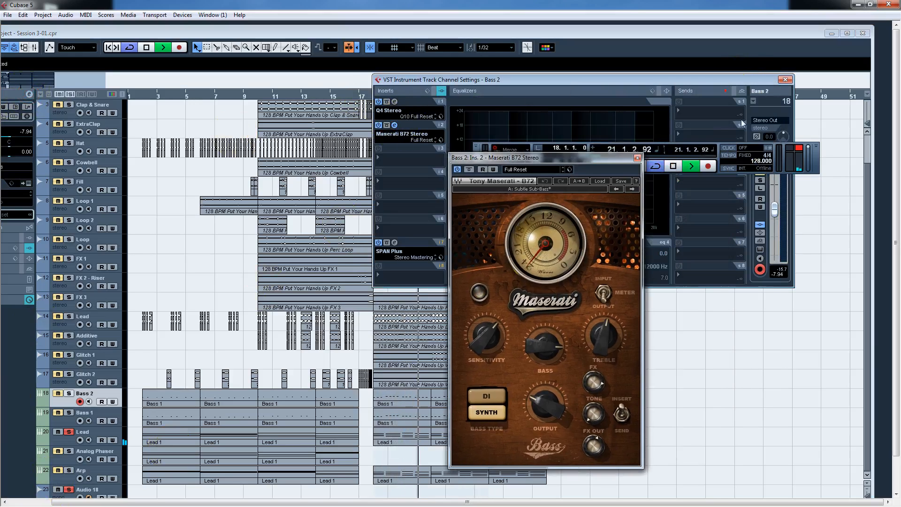
left_click(753, 101)
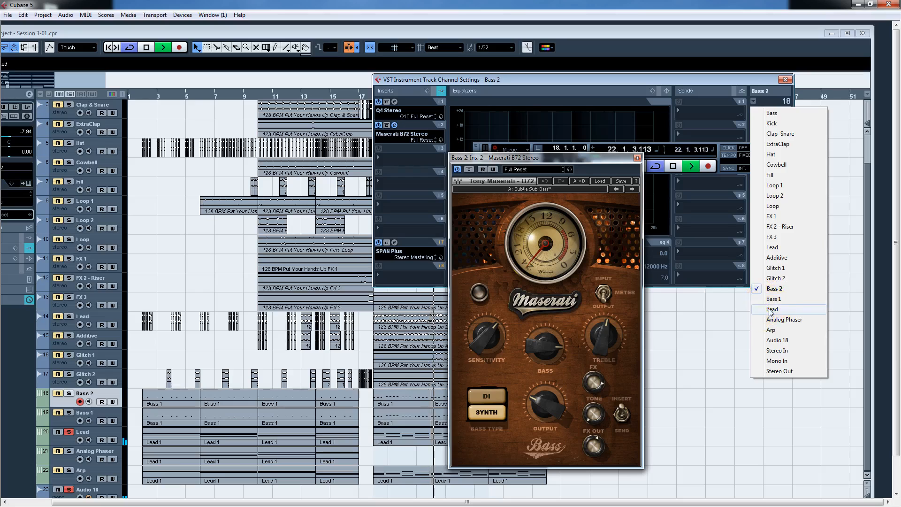
left_click(771, 309)
left_click(638, 157)
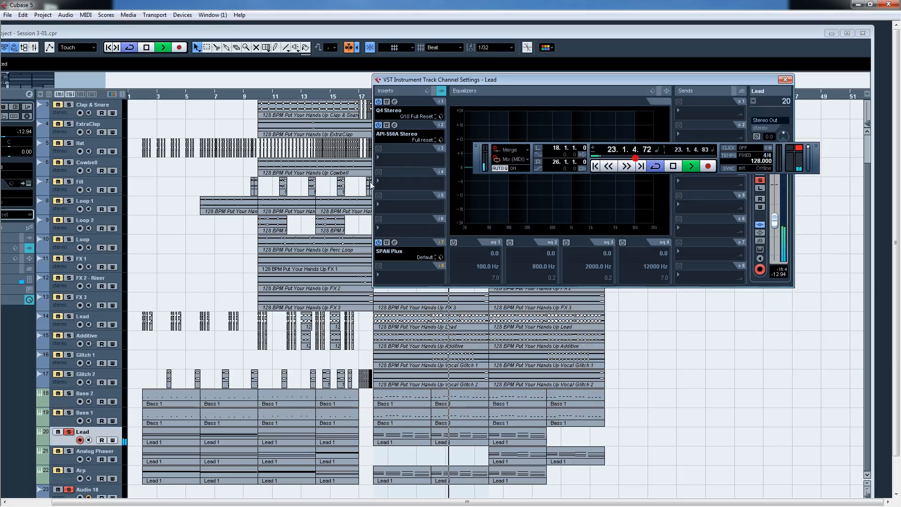
Open Lead's API-550A Stereo insert, compare the track with it bypassed and active, and close the plug-in's window.
left_click(394, 125)
left_click_drag(376, 47, 478, 36)
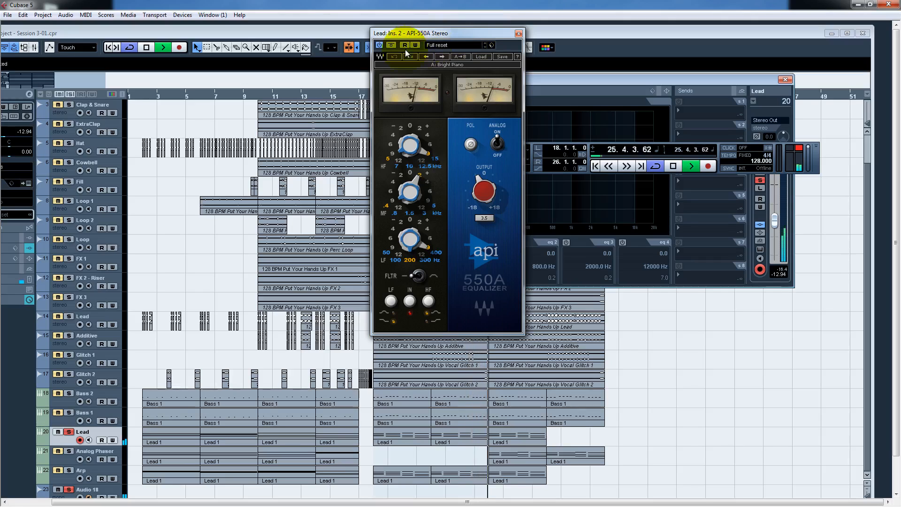
left_click(392, 46)
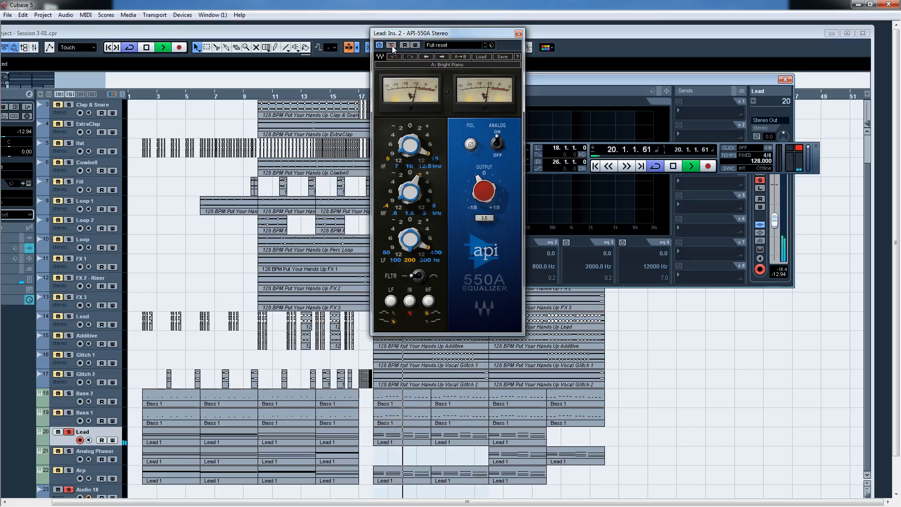
left_click(392, 46)
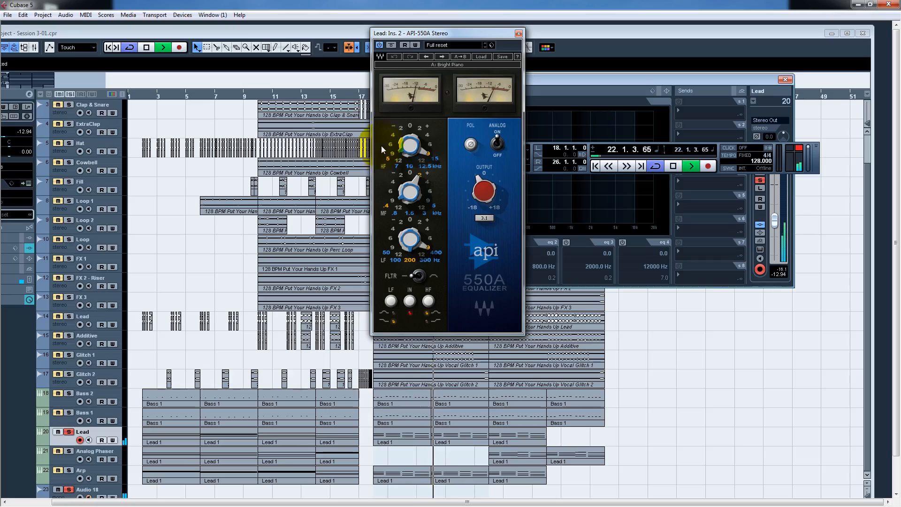
left_click(392, 45)
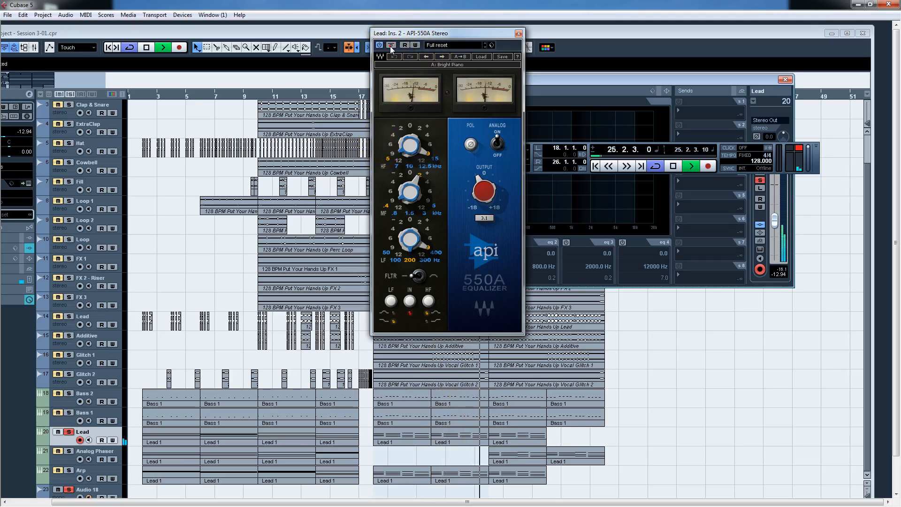
left_click(391, 46)
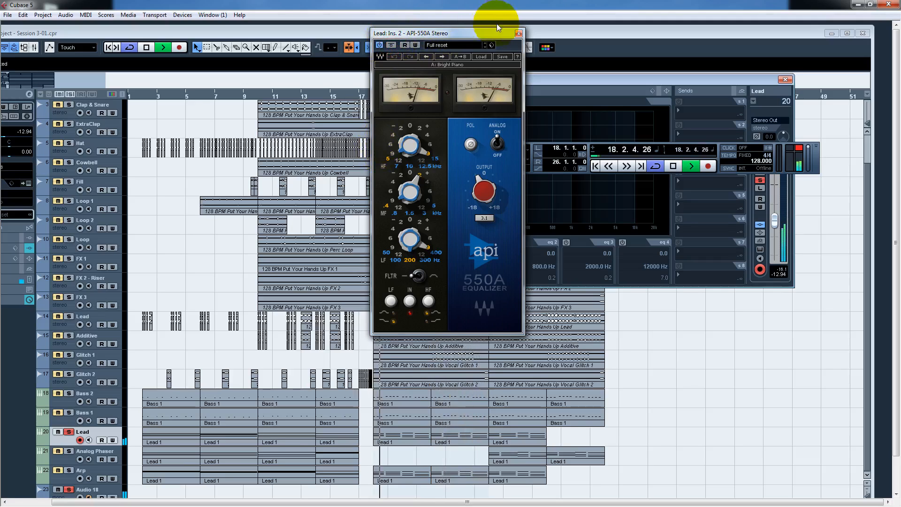
left_click(518, 35)
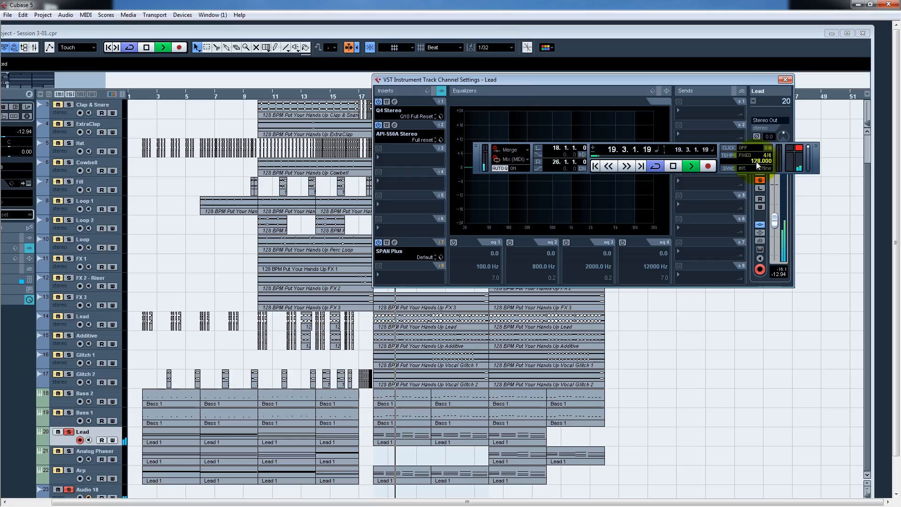
Switch the channel settings from Lead to Analog Phaser, stop playback, and move the settings window clear of the timeline ruler.
left_click(753, 101)
left_click(783, 319)
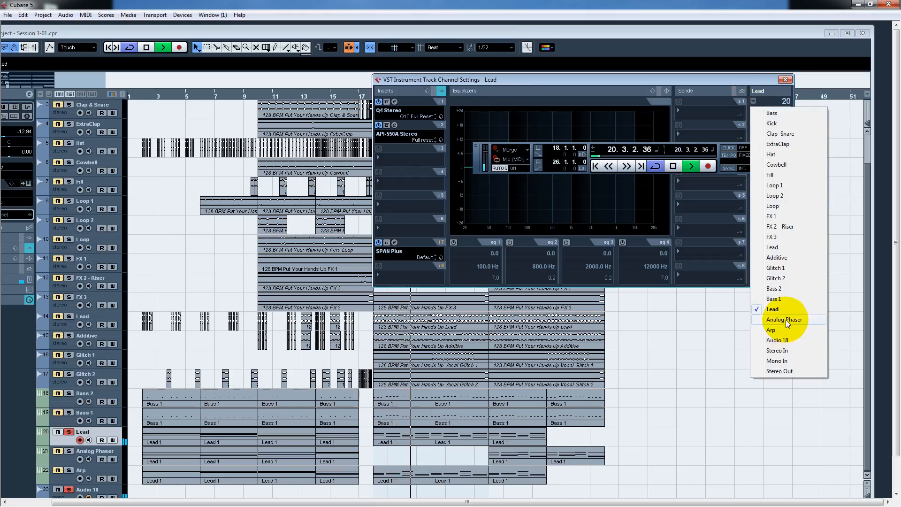
left_click(256, 103)
key("space")
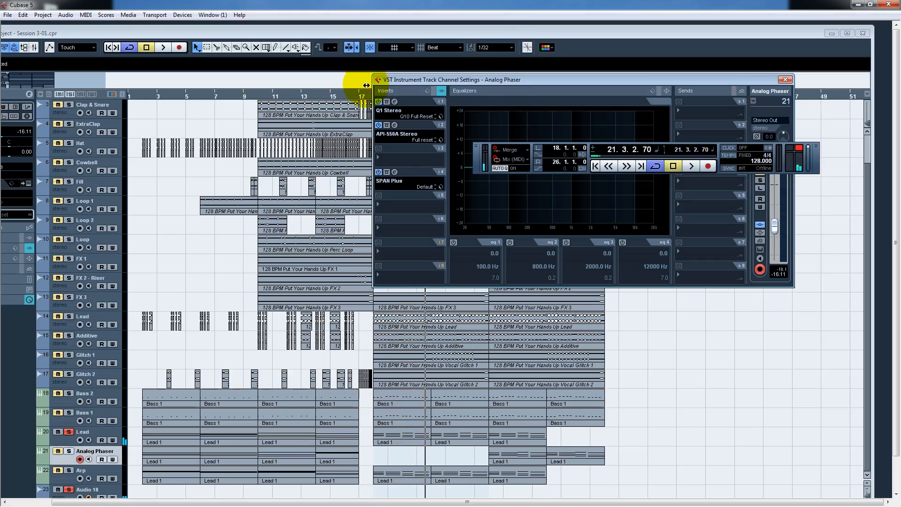
left_click_drag(458, 79, 470, 189)
Set the loop range from bar 10 to bar 17 and start playback.
left_click(368, 86)
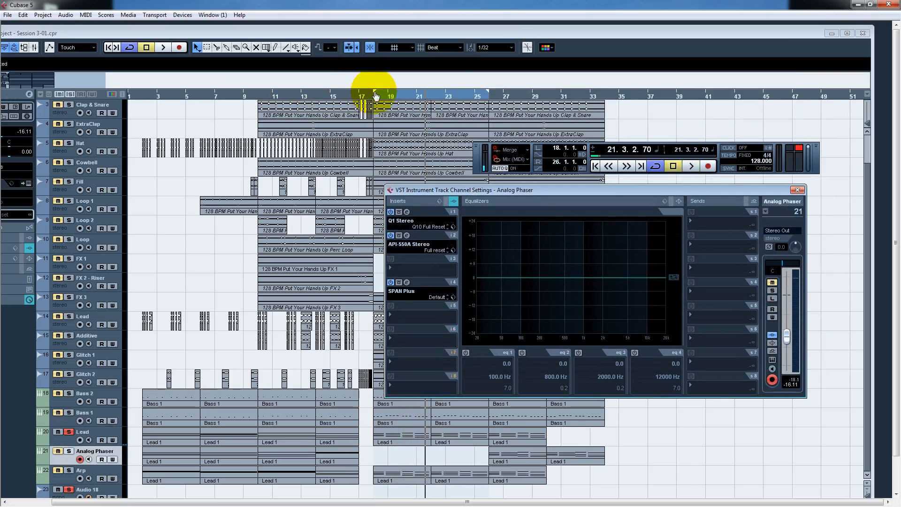
left_click_drag(376, 96, 267, 107)
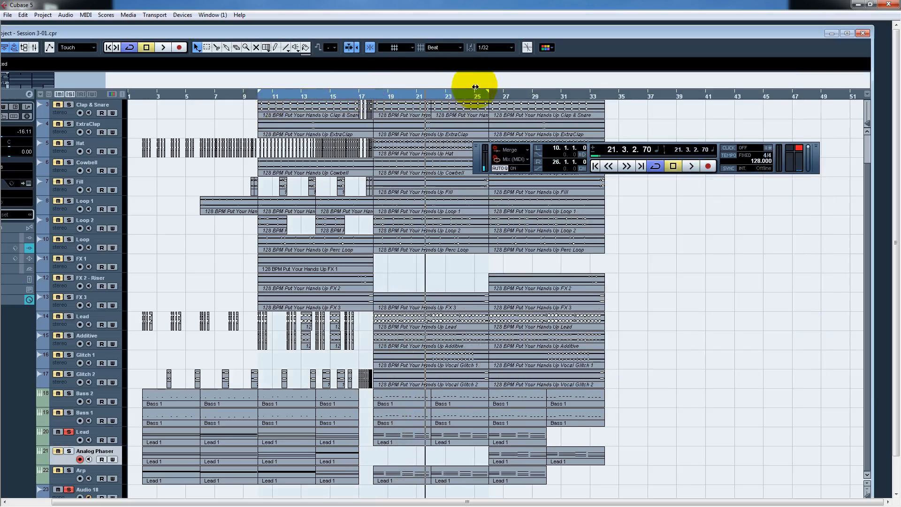
left_click_drag(487, 91, 361, 107)
key("space")
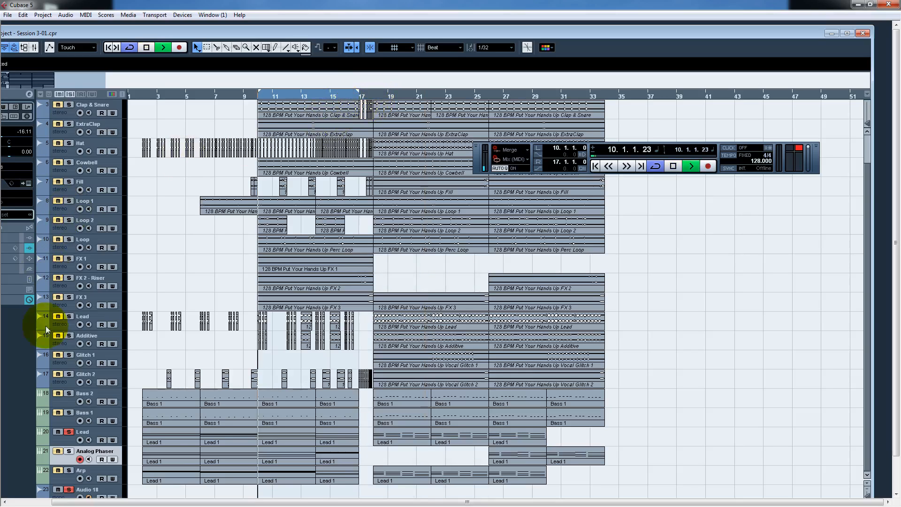
Solo Analog Phaser in place of Lead and bring its channel settings back up over the arrangement.
left_click(69, 459)
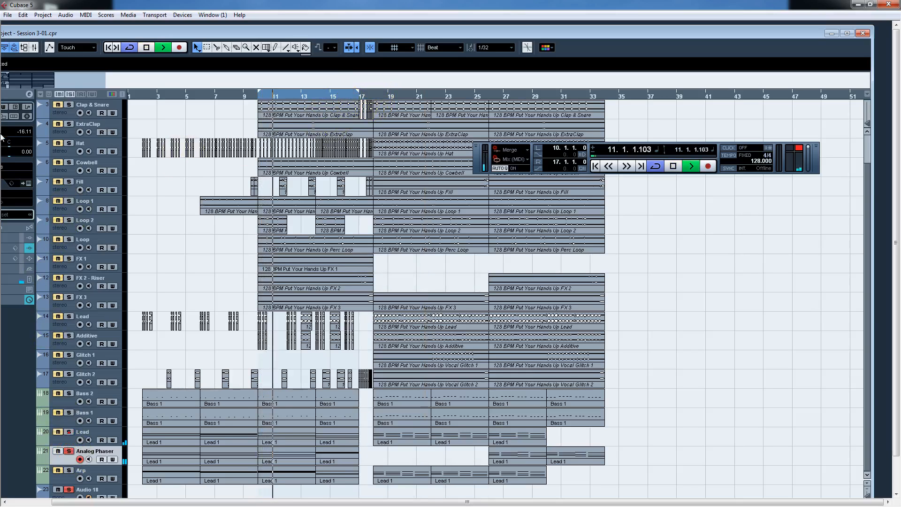
left_click(29, 94)
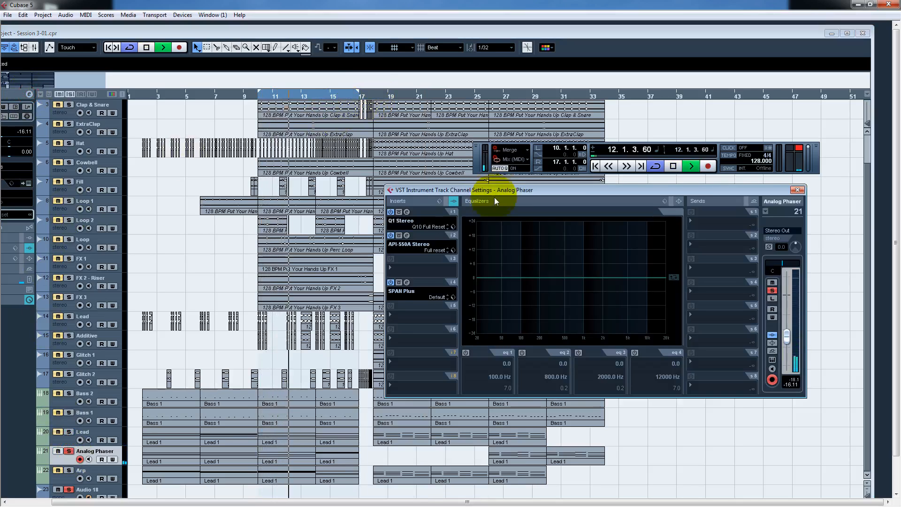
left_click_drag(494, 190, 343, 111)
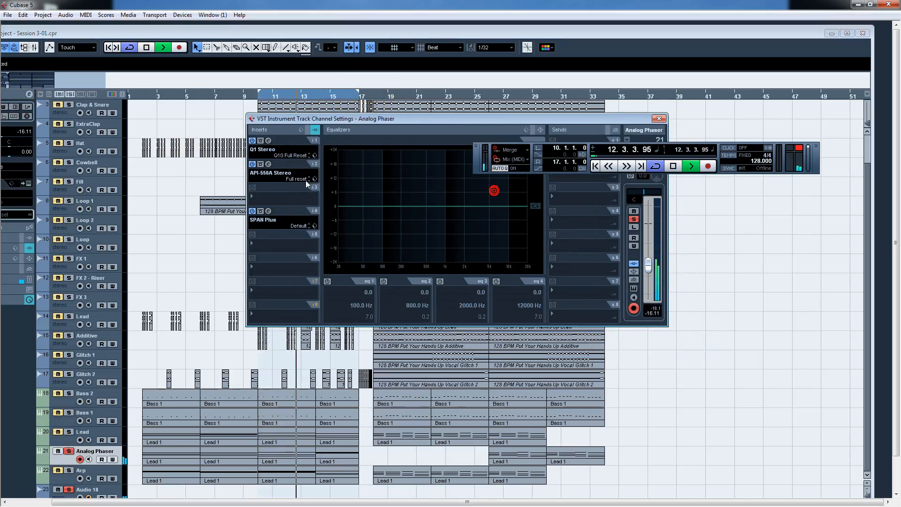
Show Analog Phaser's API-550A Stereo insert beside its channel settings while the track plays, dismissing the download notification.
left_click(268, 164)
left_click(435, 143)
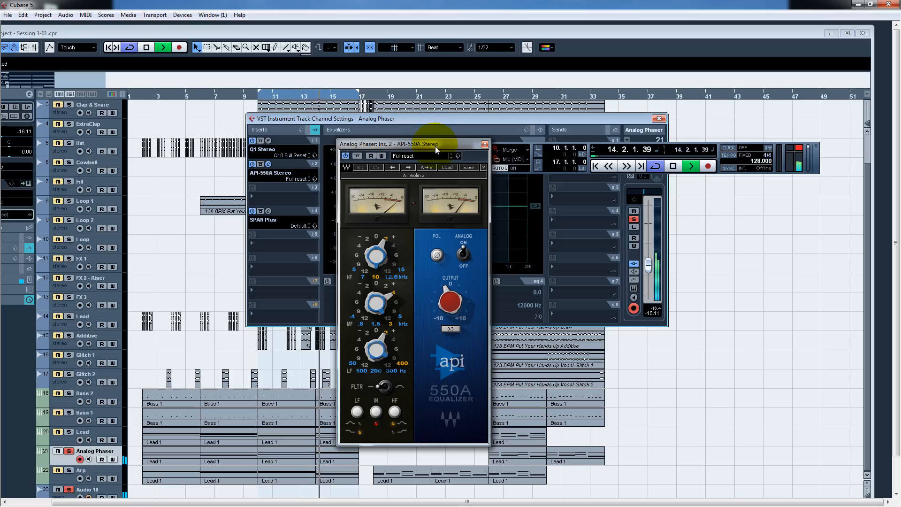
left_click_drag(436, 149, 536, 80)
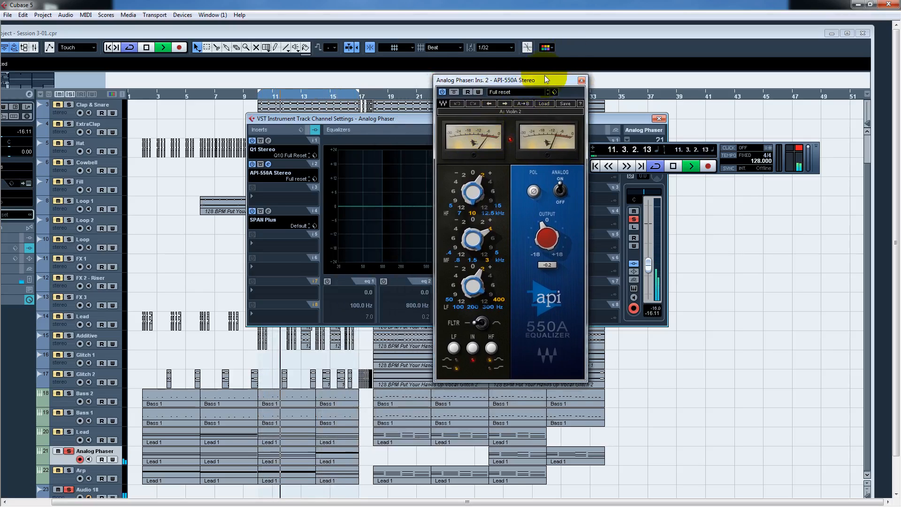
left_click_drag(540, 84, 548, 82)
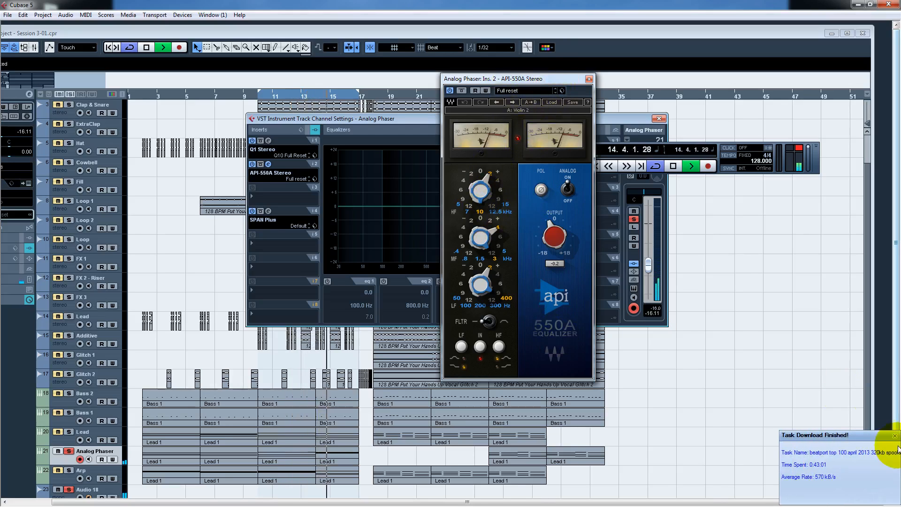
left_click(894, 441)
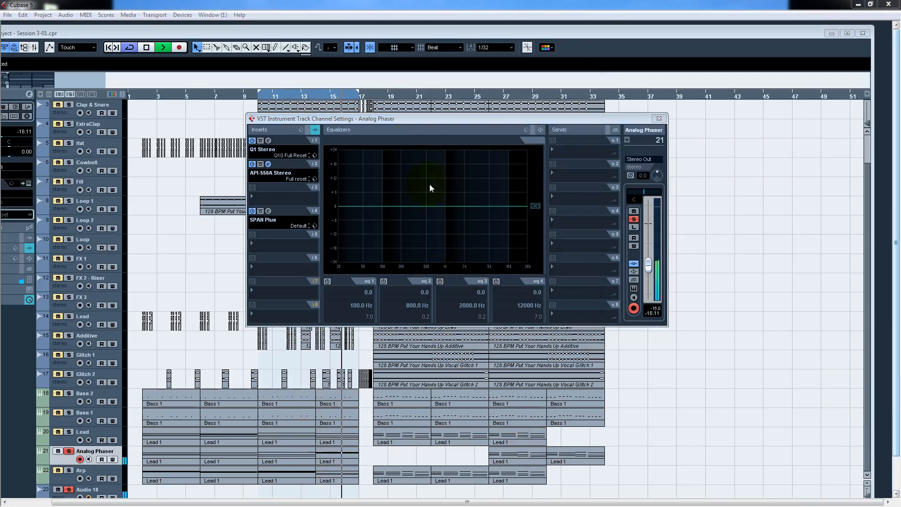
left_click(268, 164)
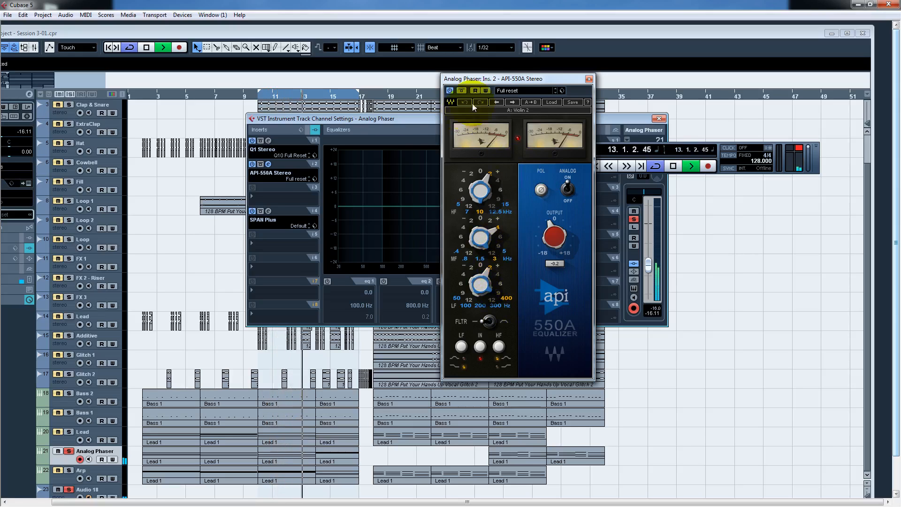
Compare Analog Phaser's sound with the API-550A Stereo insert bypassed and active, and close the plug-in window.
left_click(462, 91)
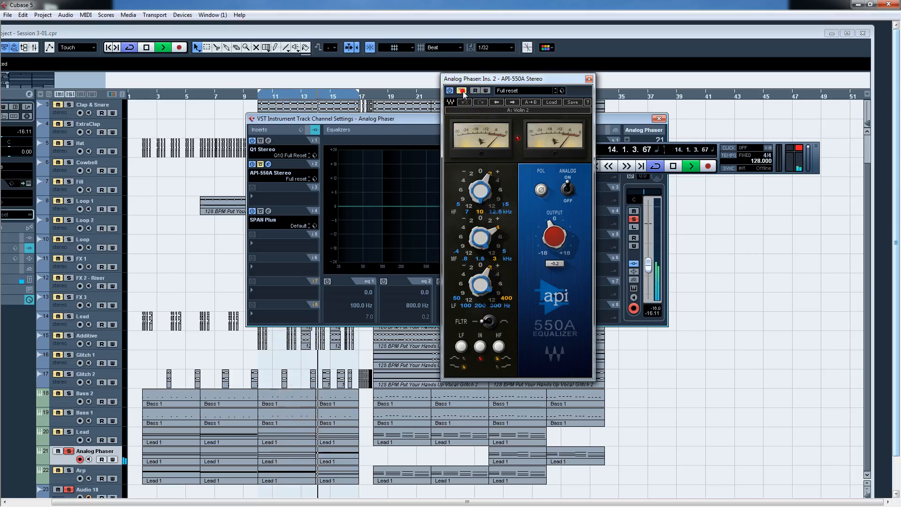
left_click(463, 91)
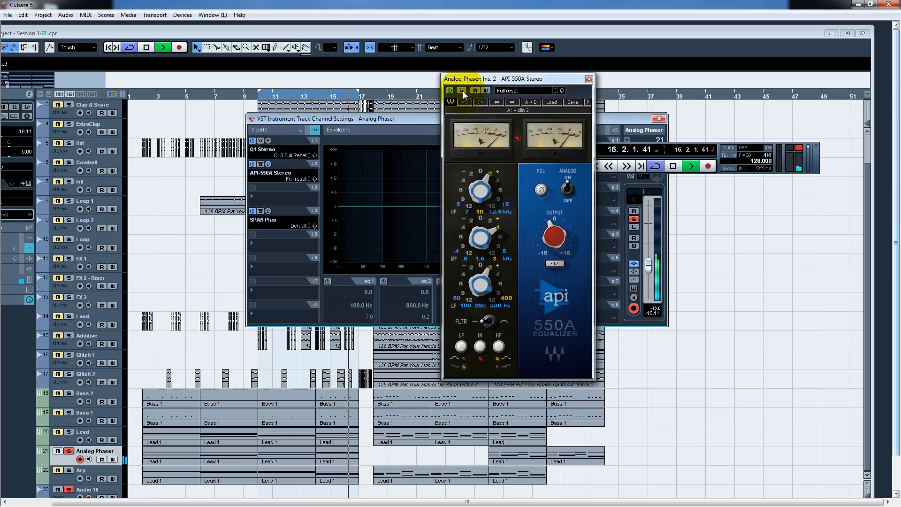
left_click(589, 79)
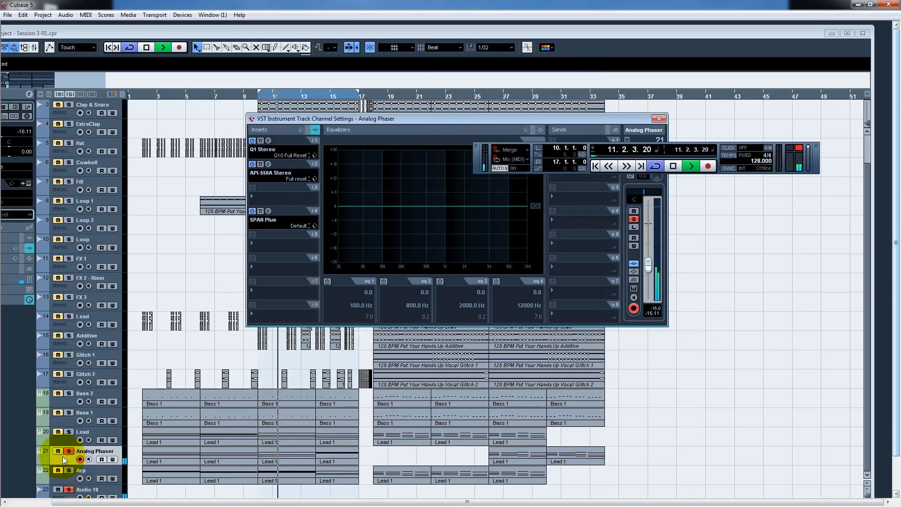
left_click(69, 470)
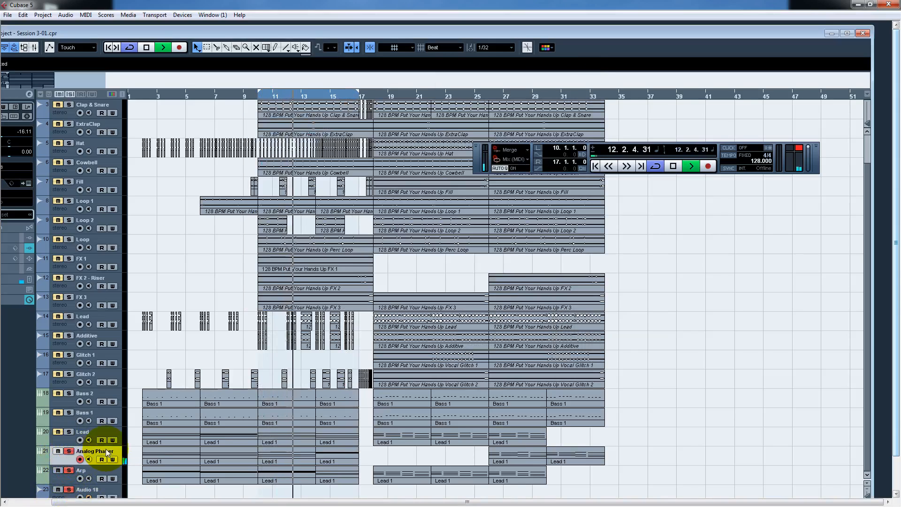
left_click(69, 451)
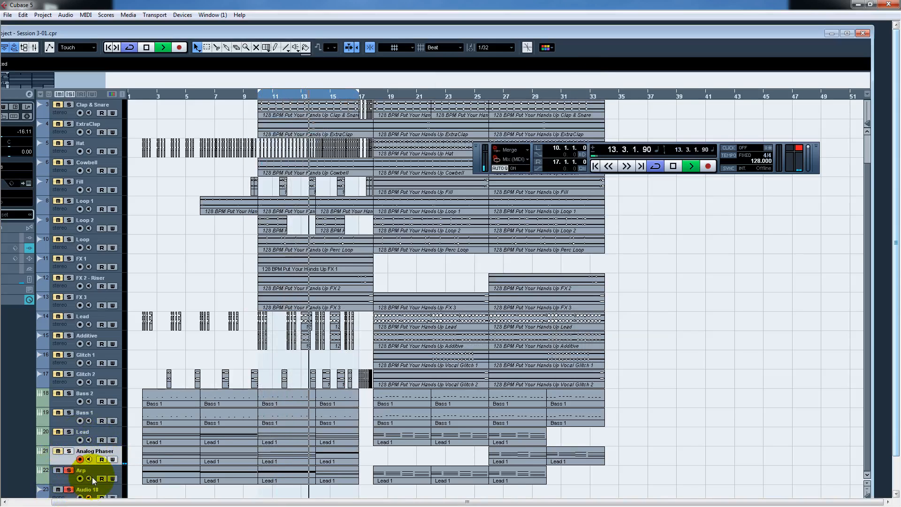
left_click(93, 480)
left_click(29, 94)
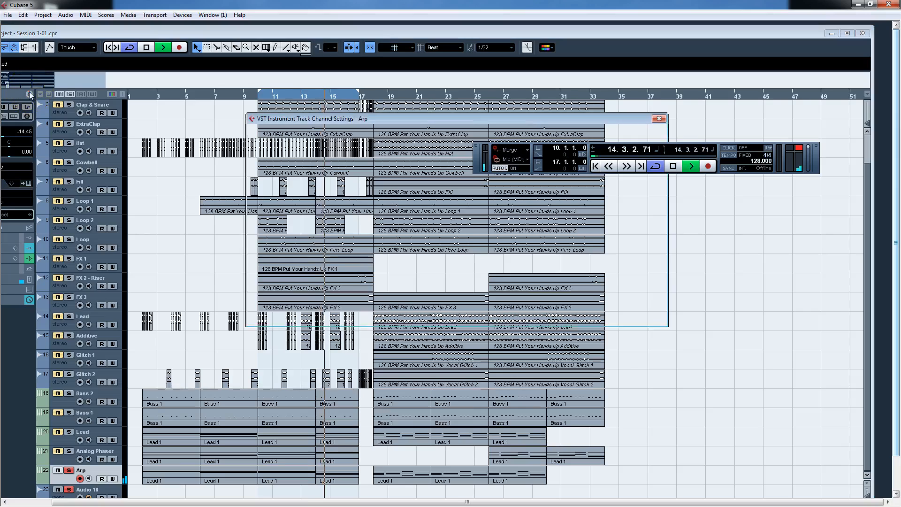
mouse_move(367, 116)
left_mouse_down()
mouse_move(420, 59)
mouse_move(424, 66)
left_mouse_up()
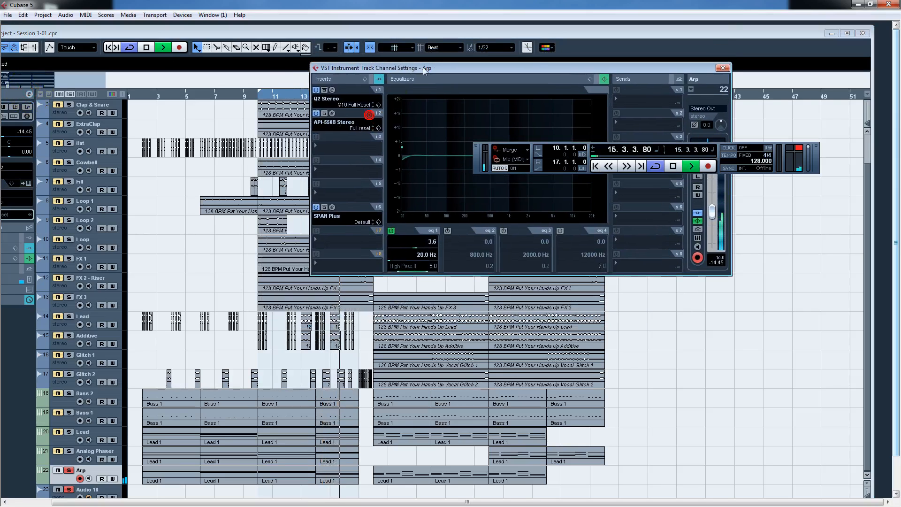
Show Arp's API-550B Stereo insert over its channel settings while the track plays.
left_click(331, 113)
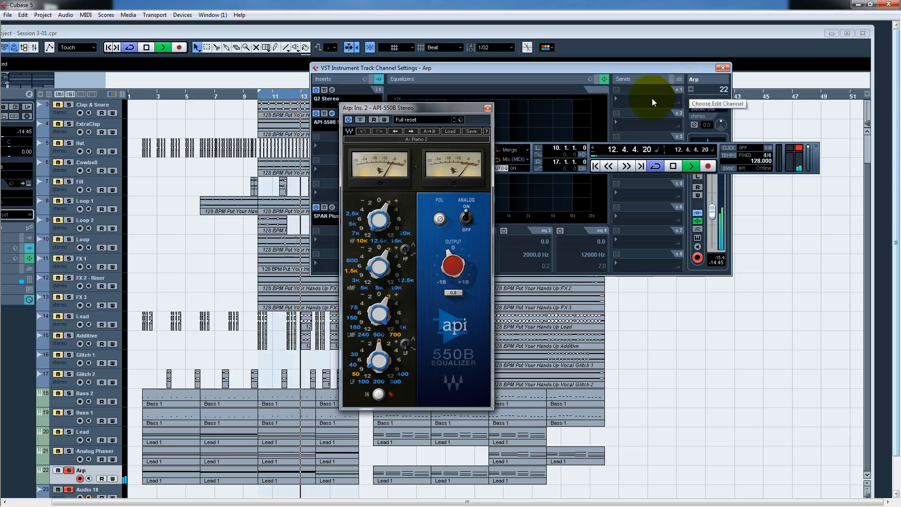
left_click(488, 108)
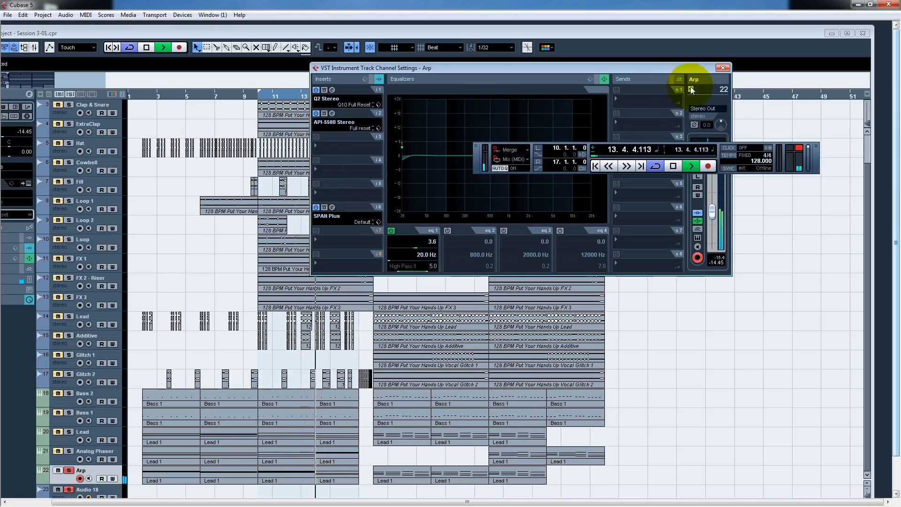
left_click(331, 113)
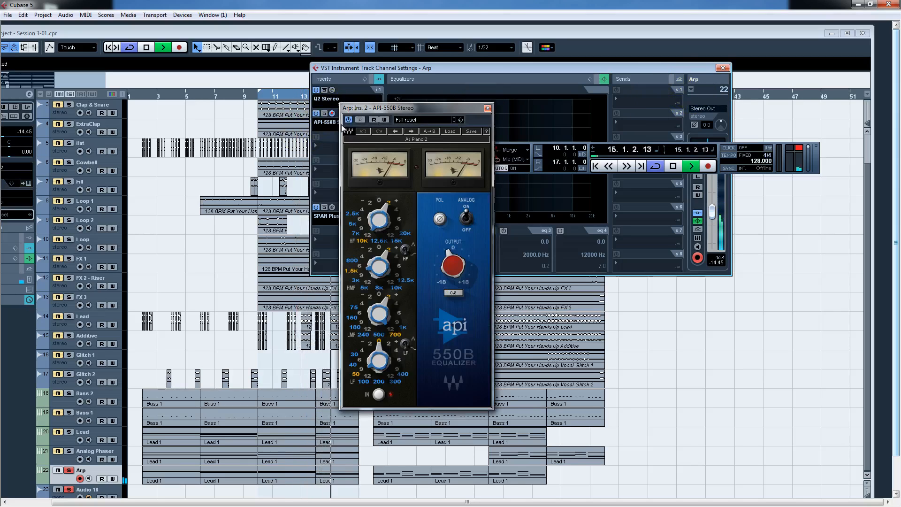
Compare Arp's sound with the API-550B bypassed and active, and set the plug-in's output to 0.5.
left_click(364, 120)
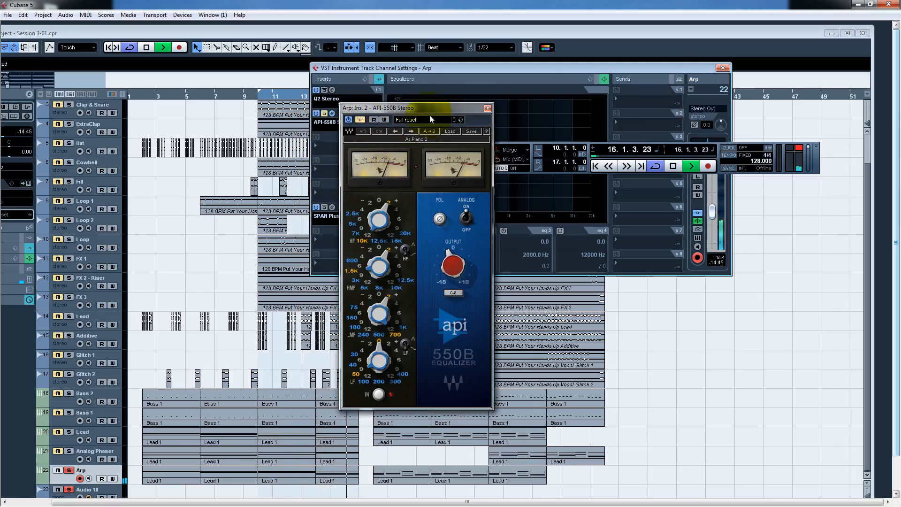
left_click_drag(436, 109, 486, 79)
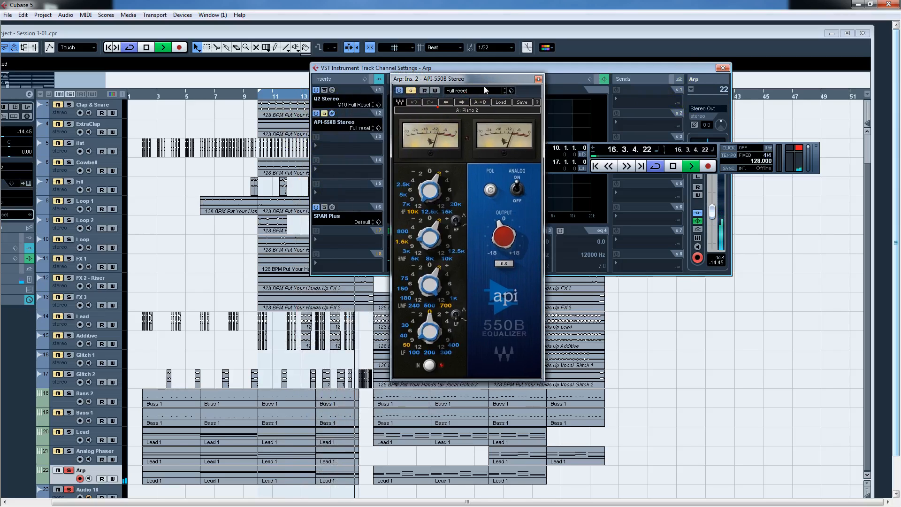
left_click(411, 92)
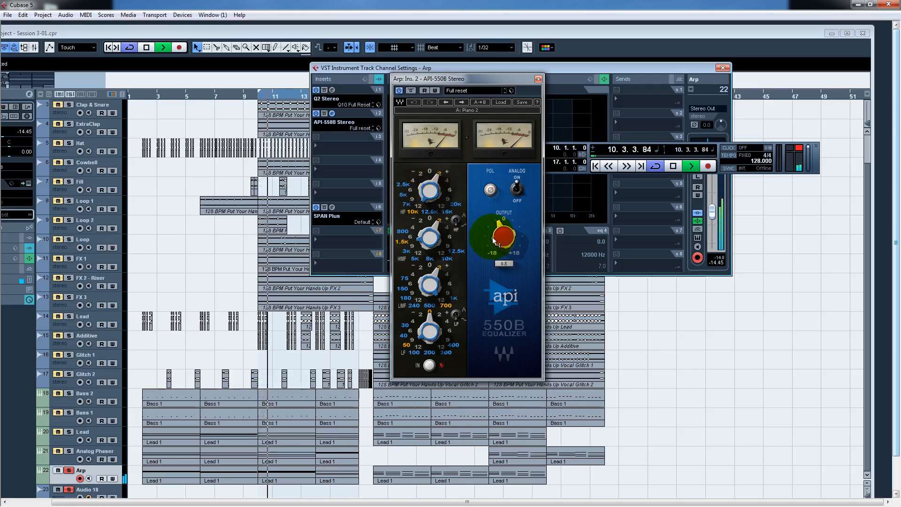
left_click(539, 79)
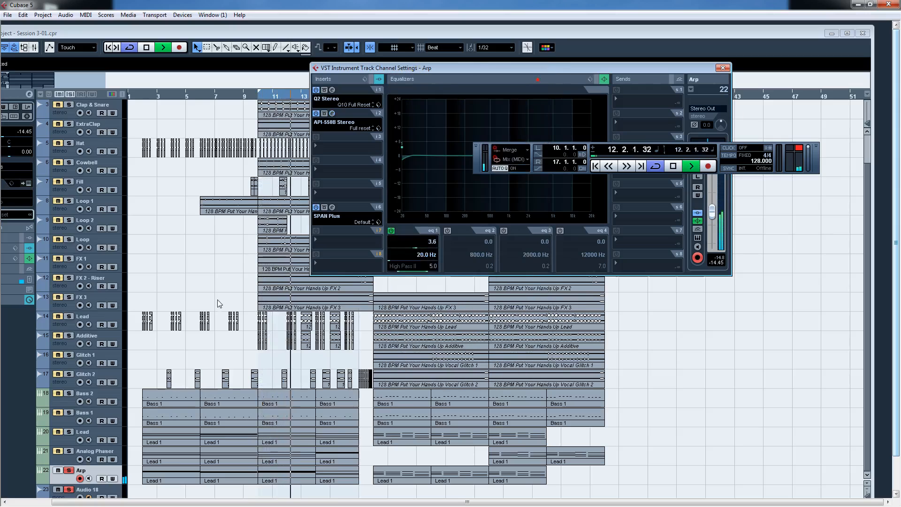
Solo Lead and Analog Phaser together with Arp, and stop playback at the start of the project.
left_click(69, 432)
left_click(68, 451)
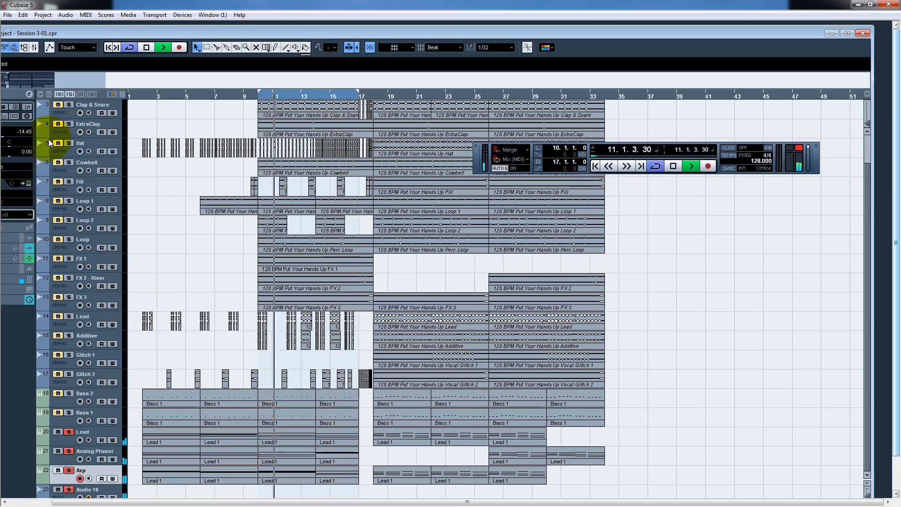
key("period")
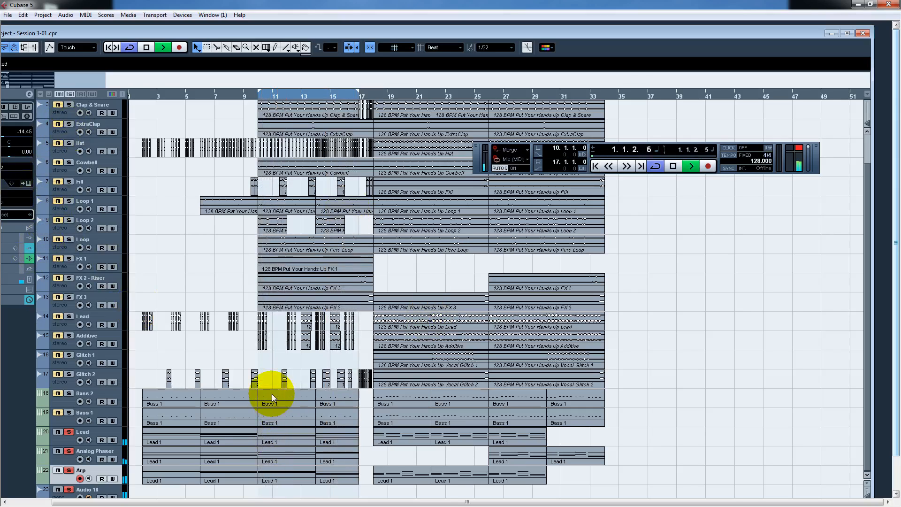
key("space")
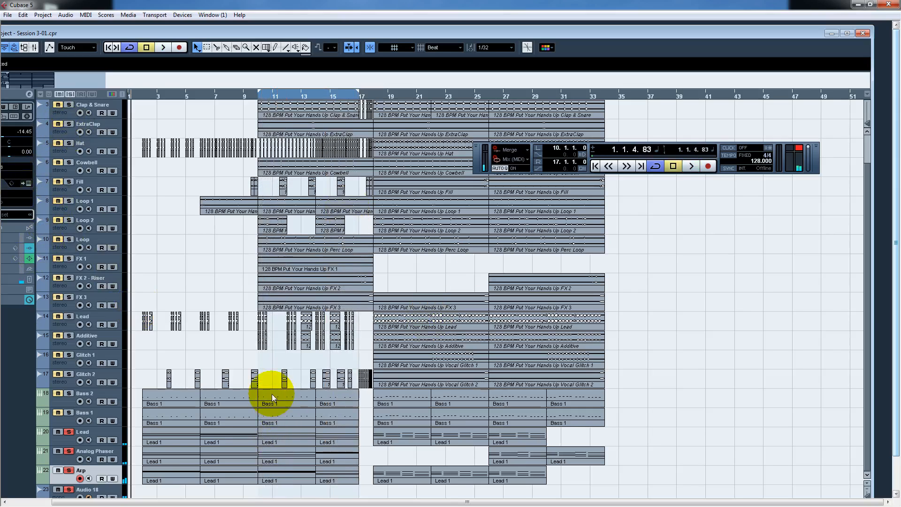
Clear all track solos and play the full mix into the loop, resetting the clip indicator before stopping playback.
left_click(71, 94)
key("space")
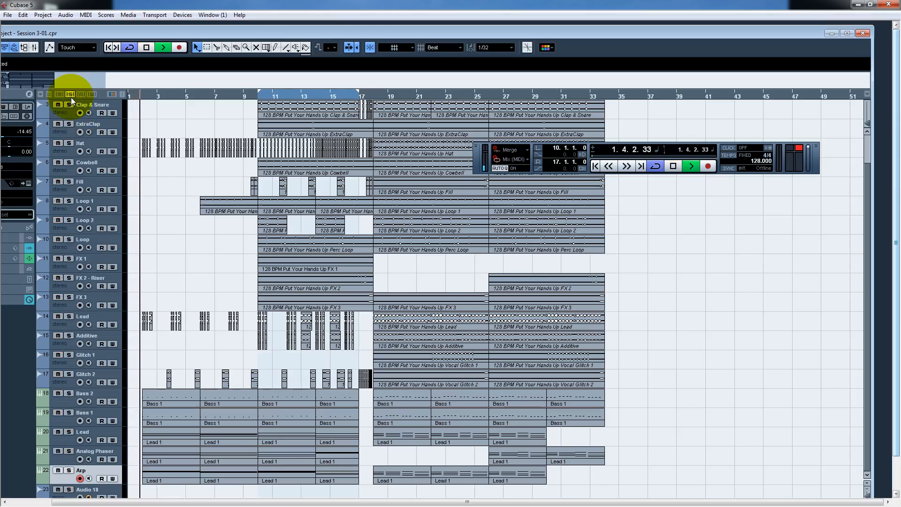
left_click(800, 148)
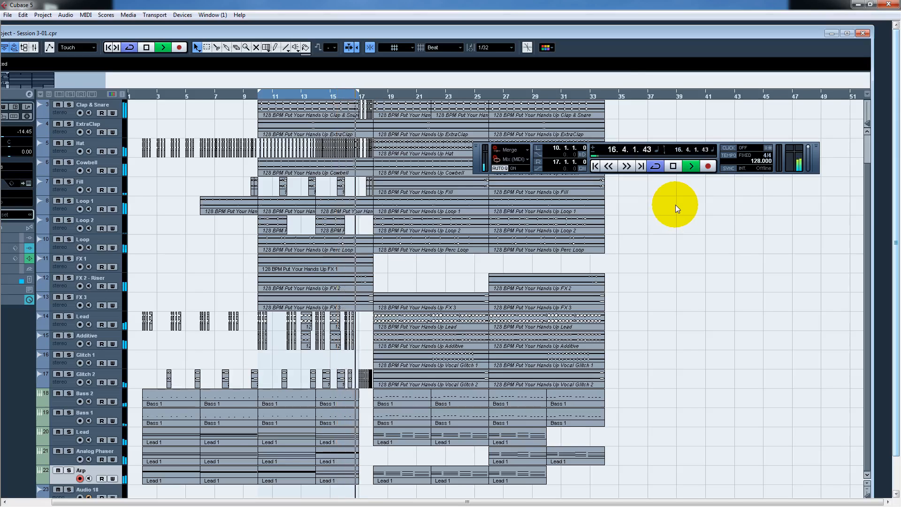
key("space")
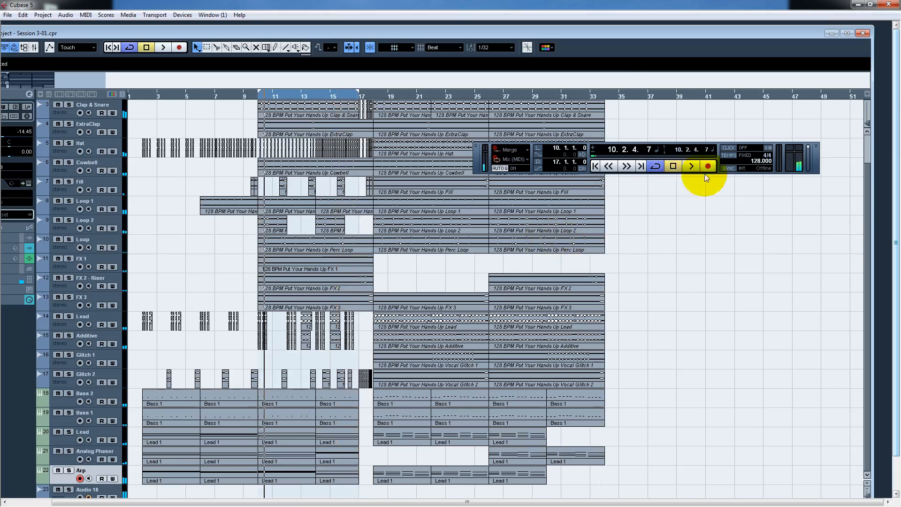